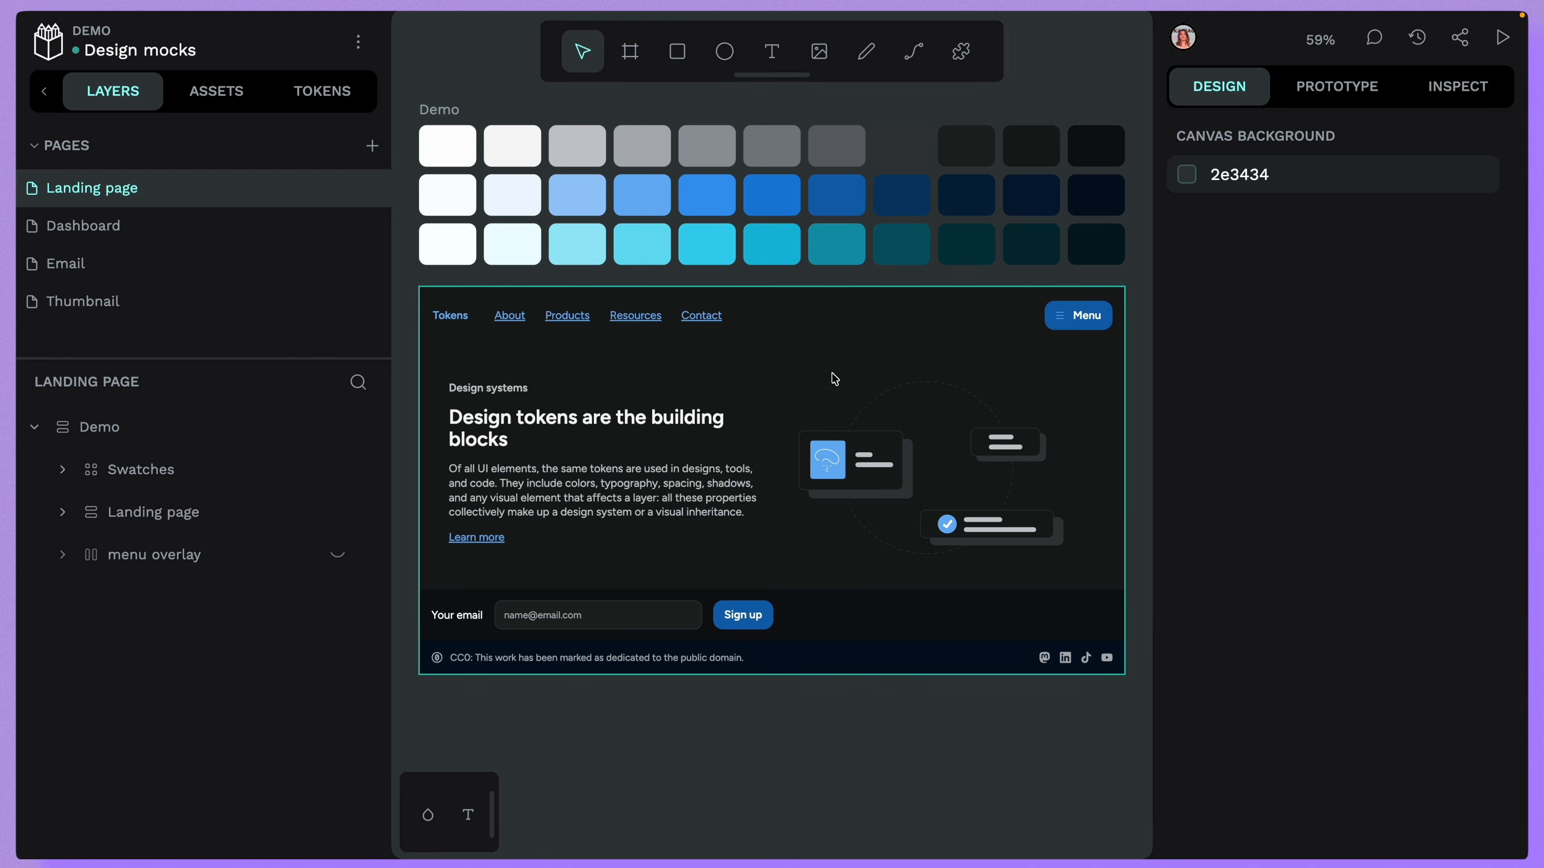
- Preview the landing page under the narrow and wide breakpoint token themes and restore the Tablet breakpoint
click(306, 100)
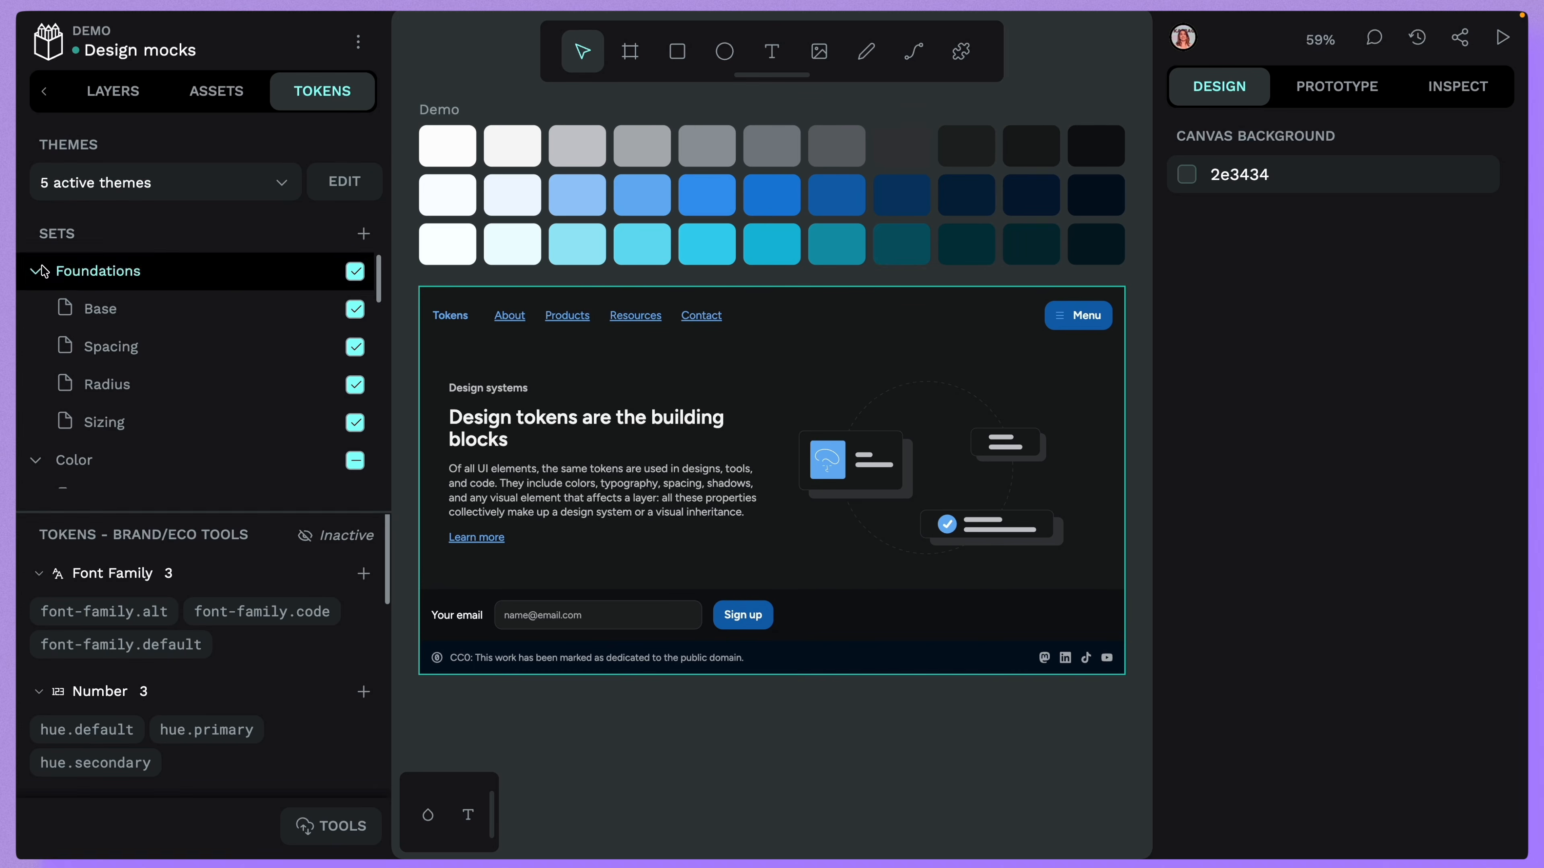
click(218, 193)
click(169, 598)
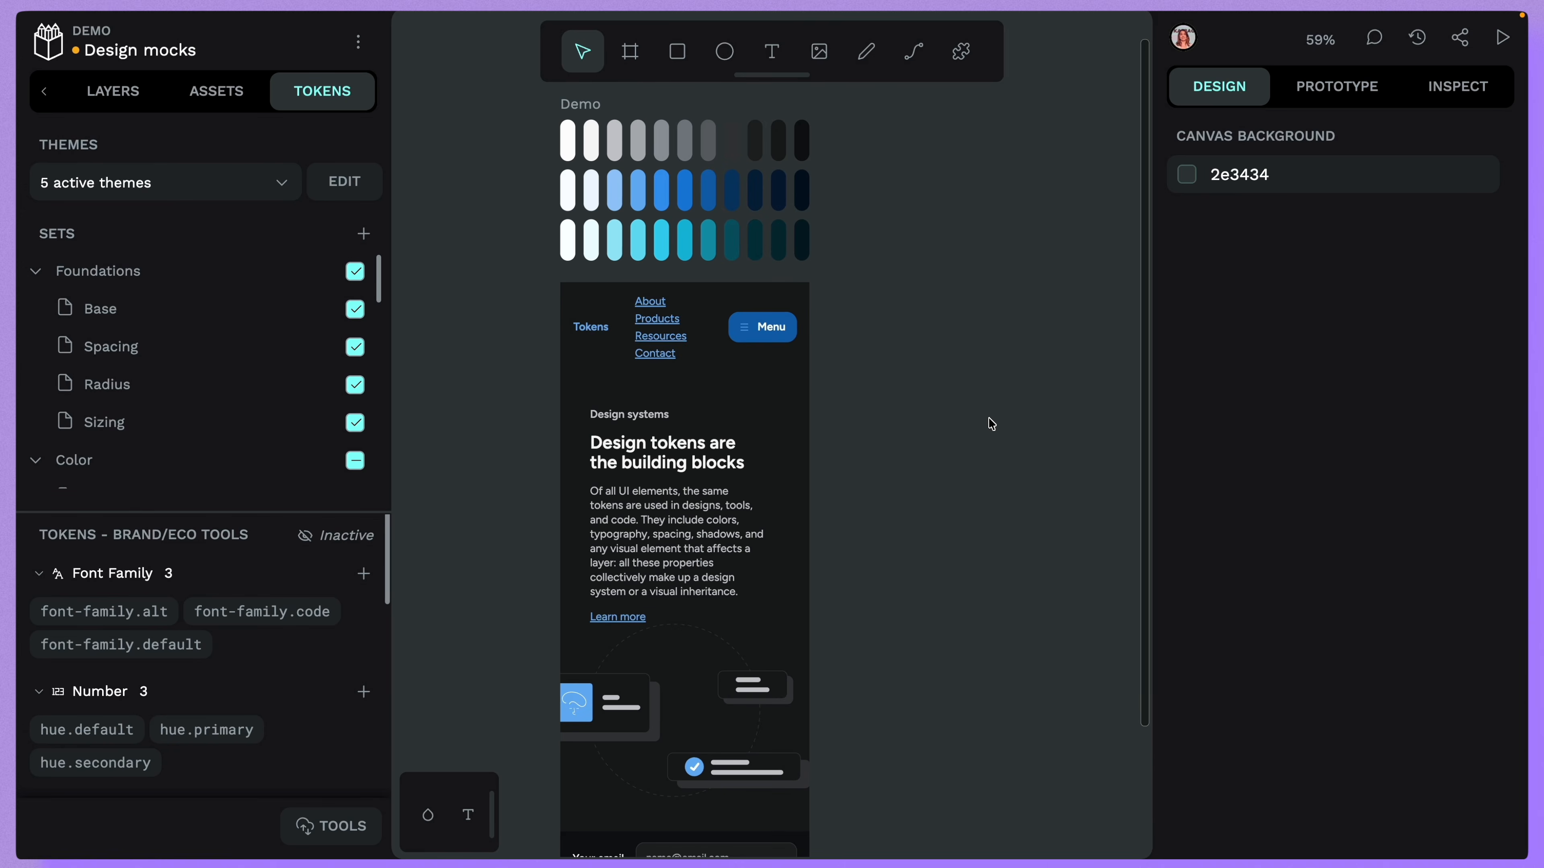
click(207, 185)
click(135, 661)
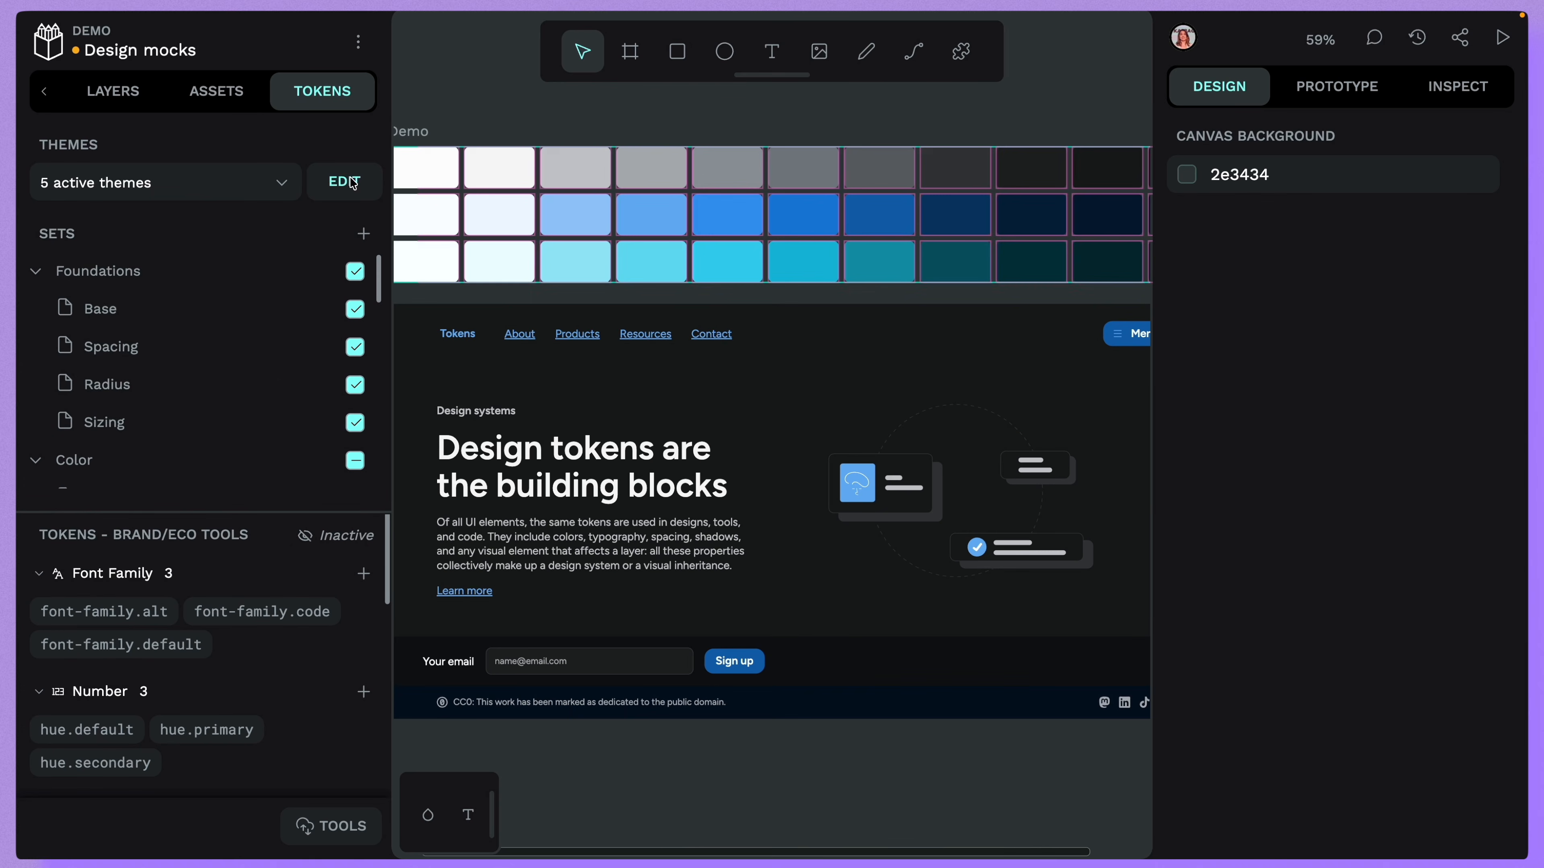
click(183, 182)
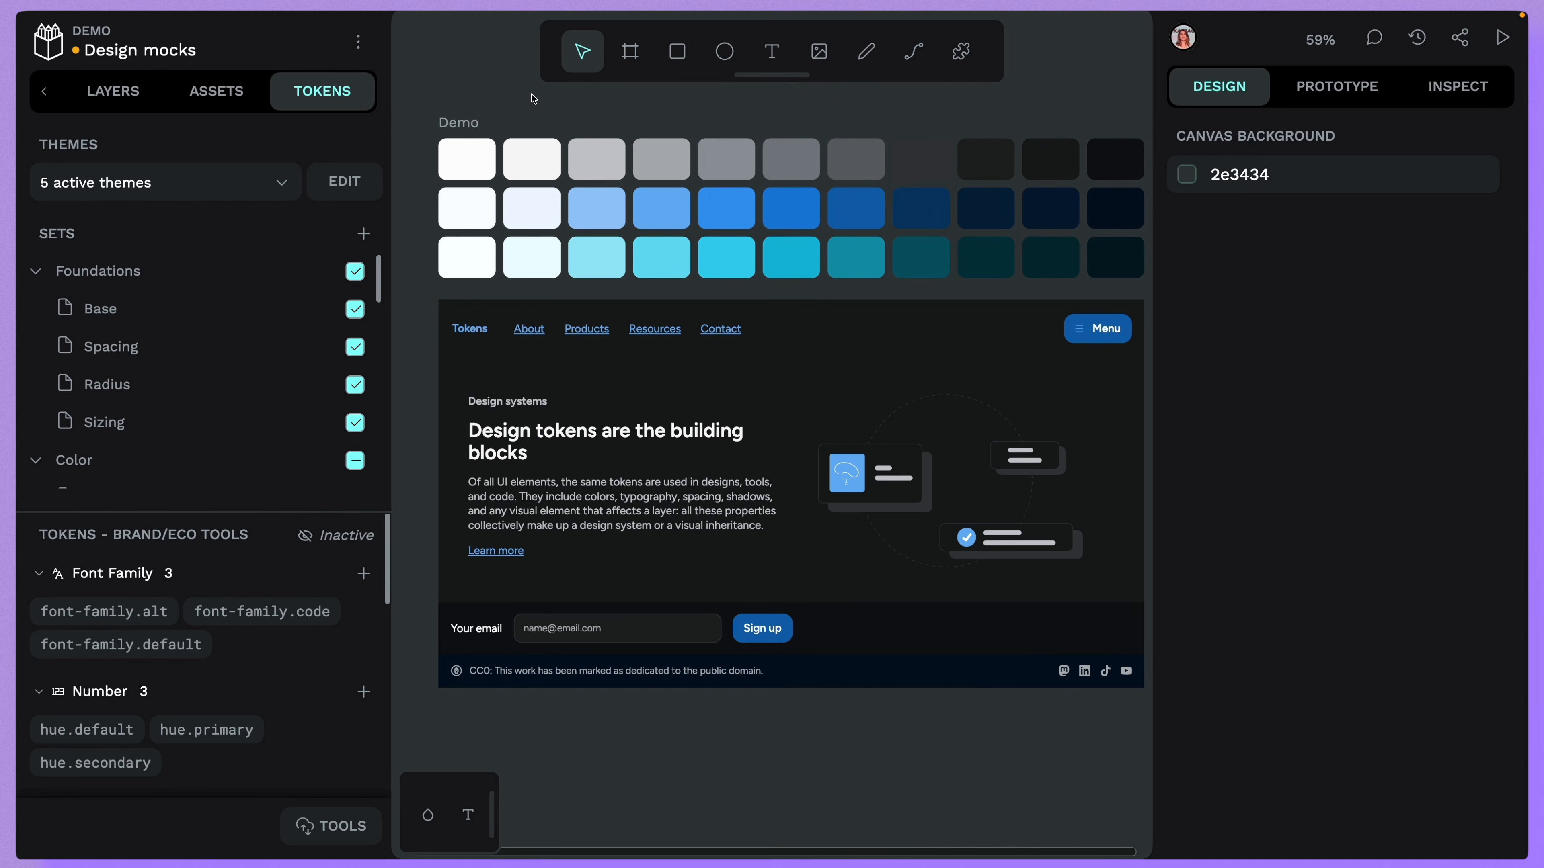
click(1044, 282)
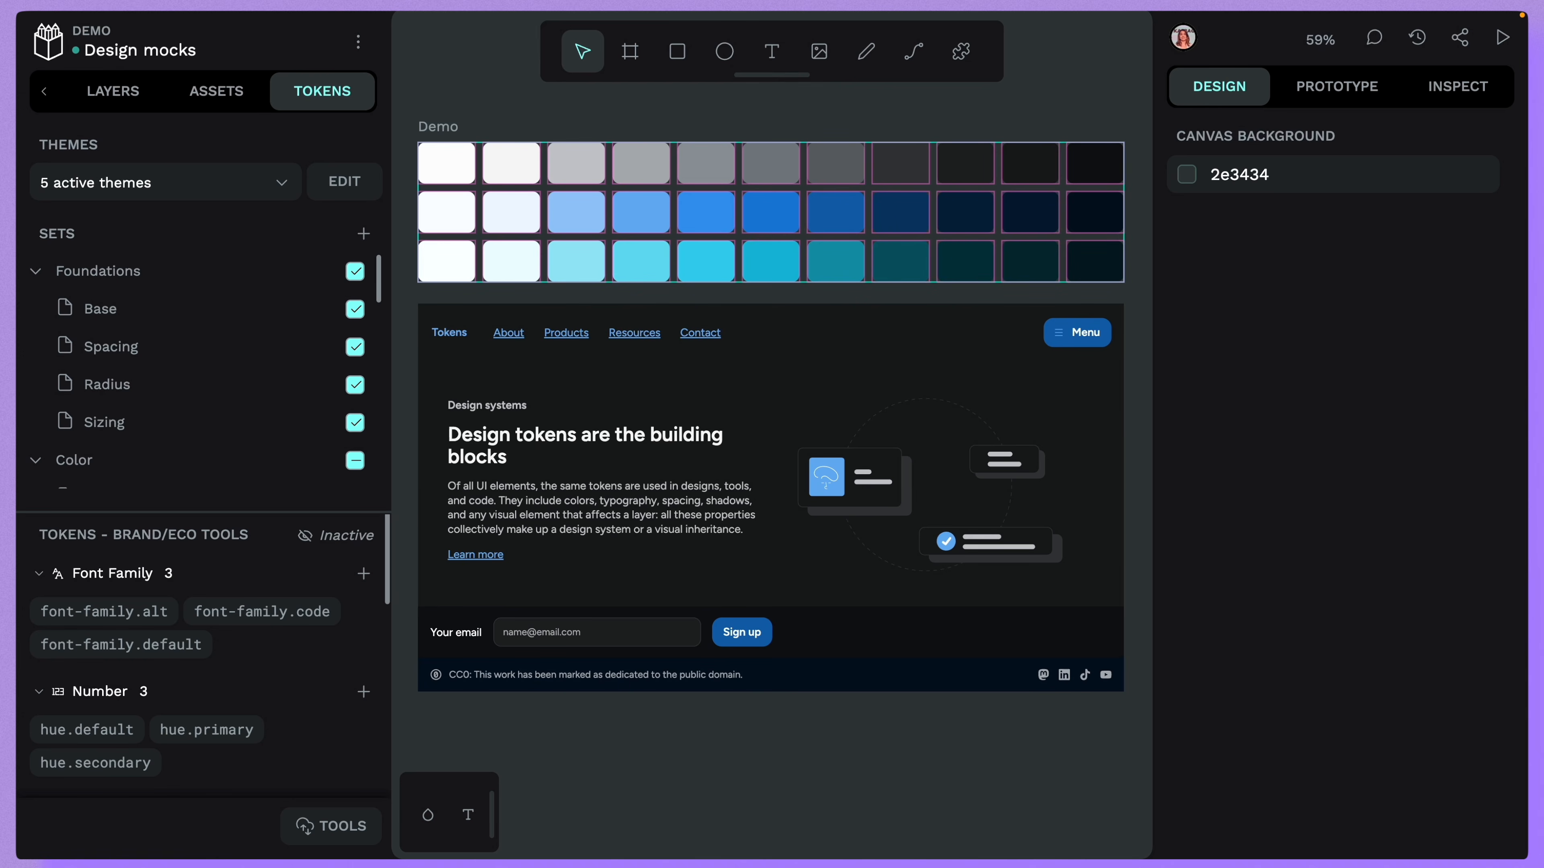
click(1131, 189)
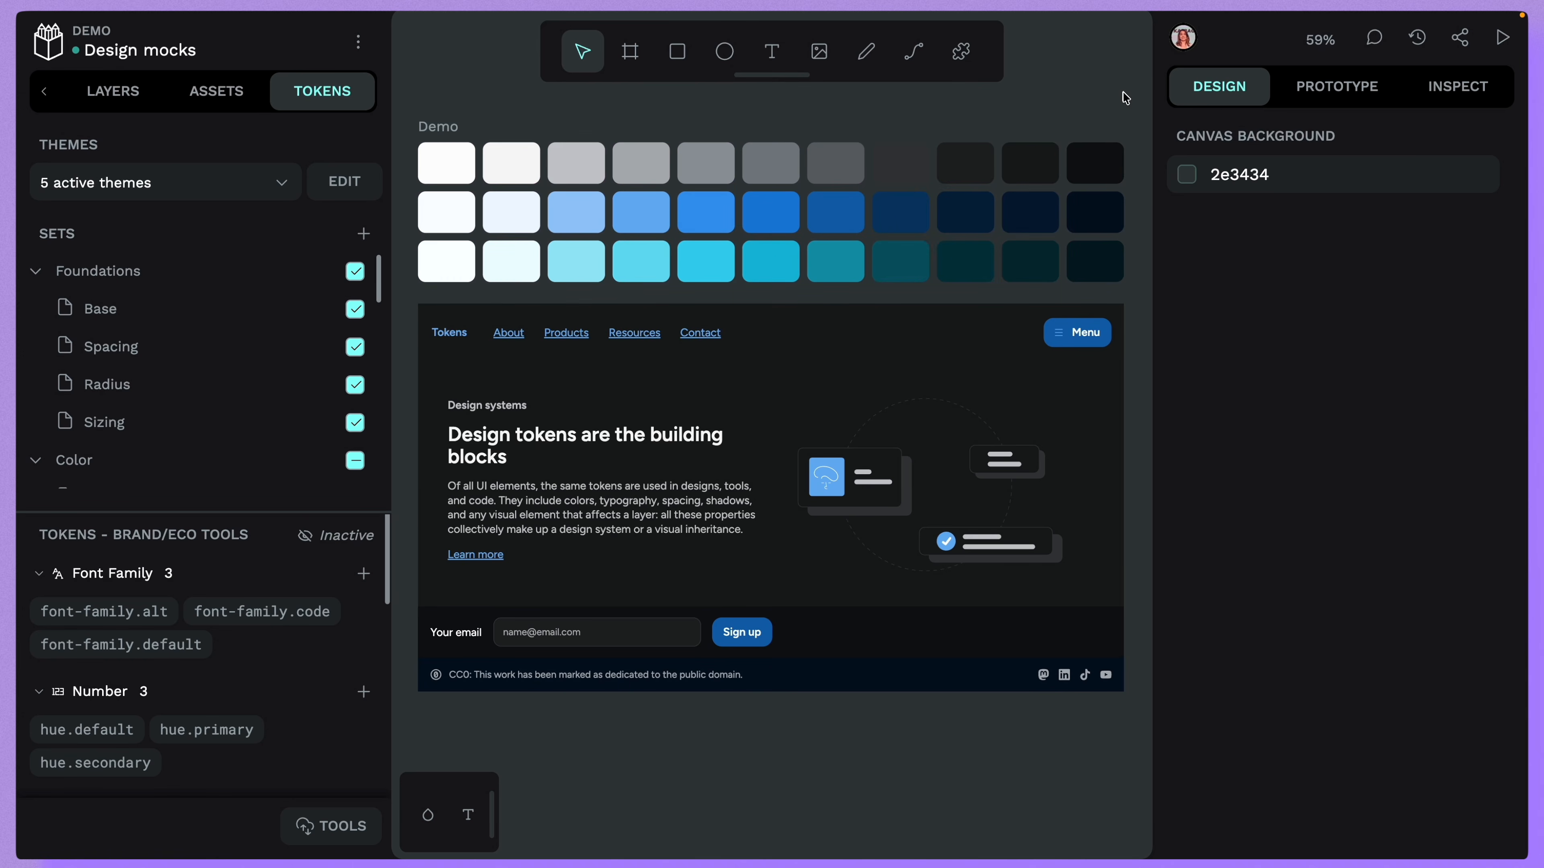
- Inspect the Landing page board as code and copy its generated HTML
click(694, 331)
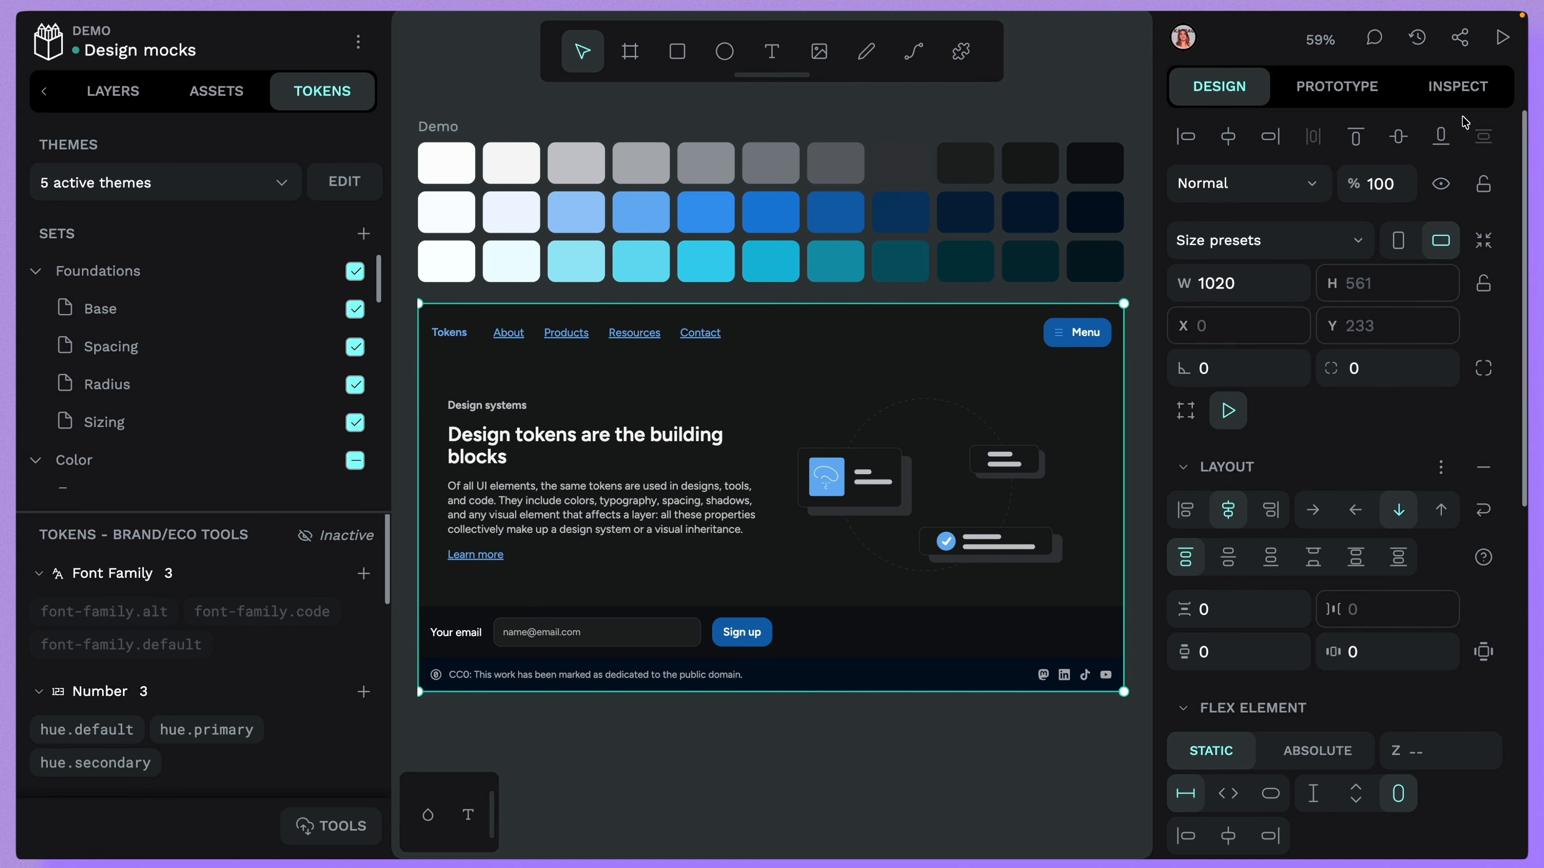
click(1462, 98)
click(1483, 201)
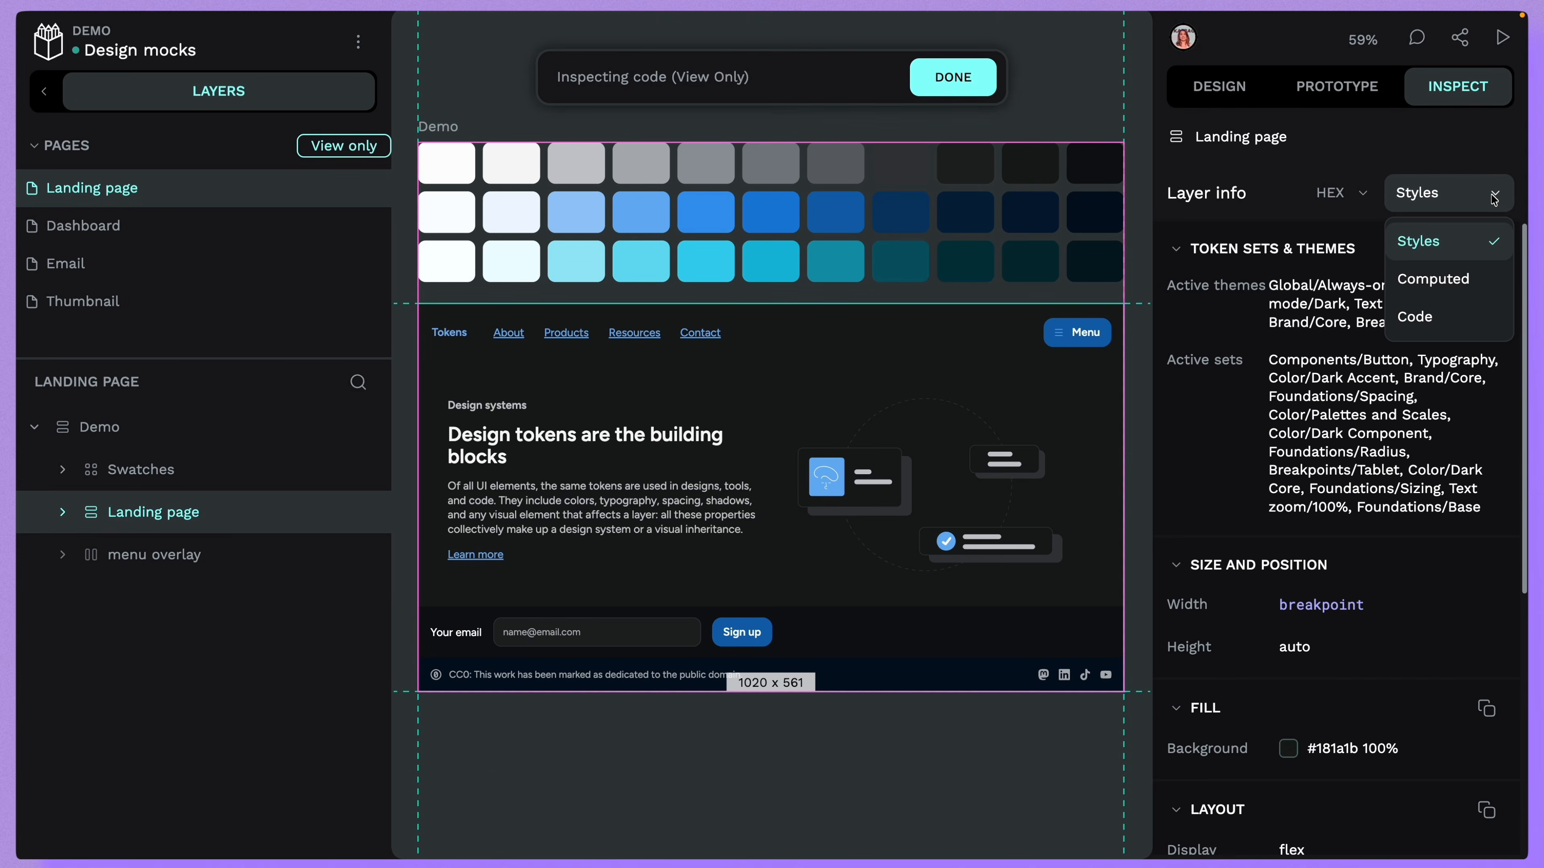
click(1454, 321)
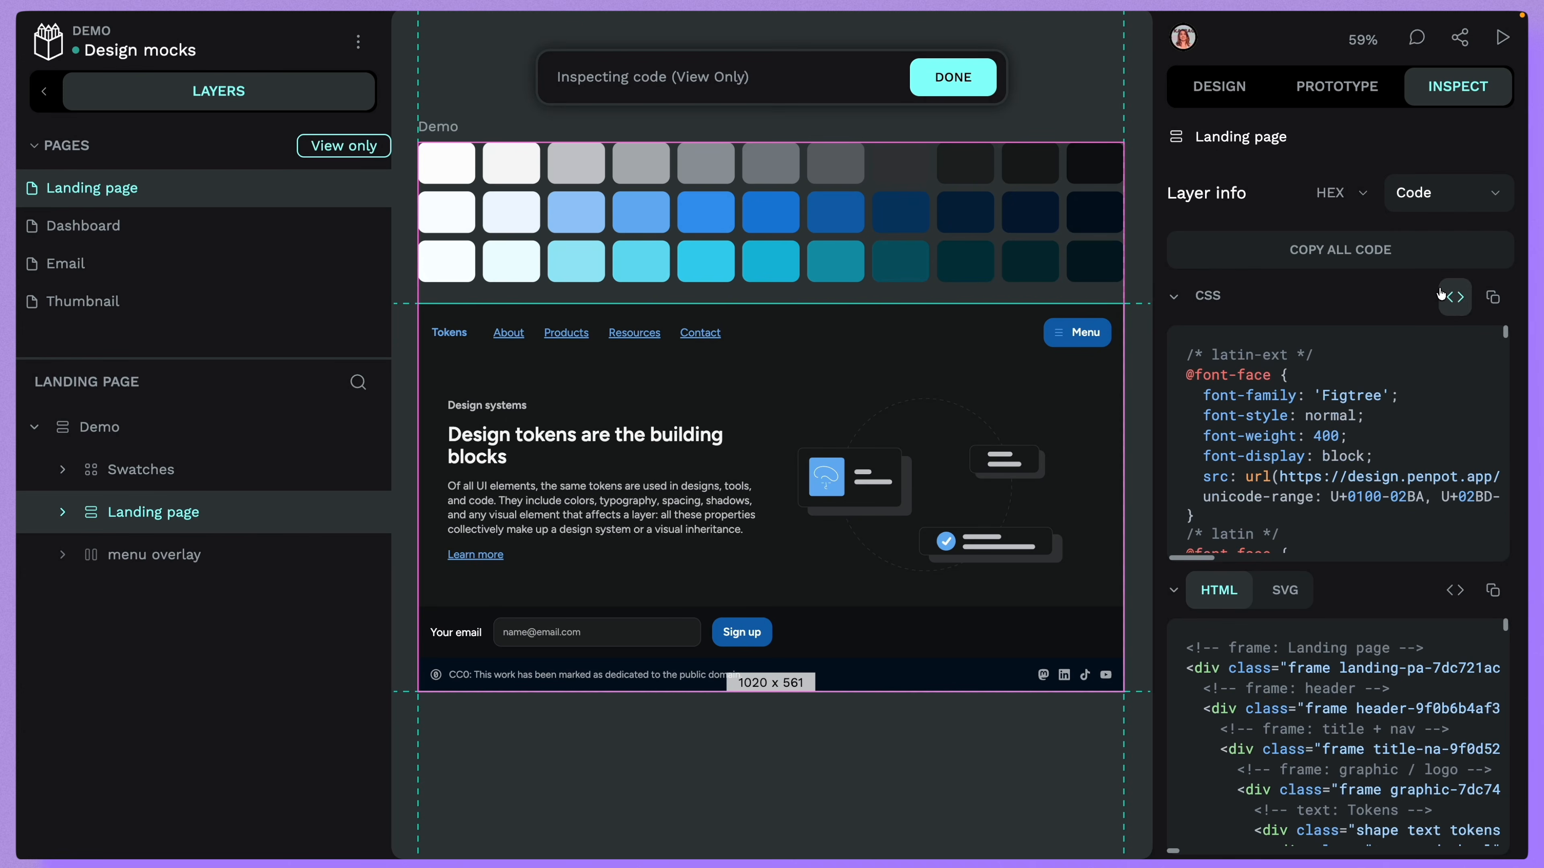
click(1492, 590)
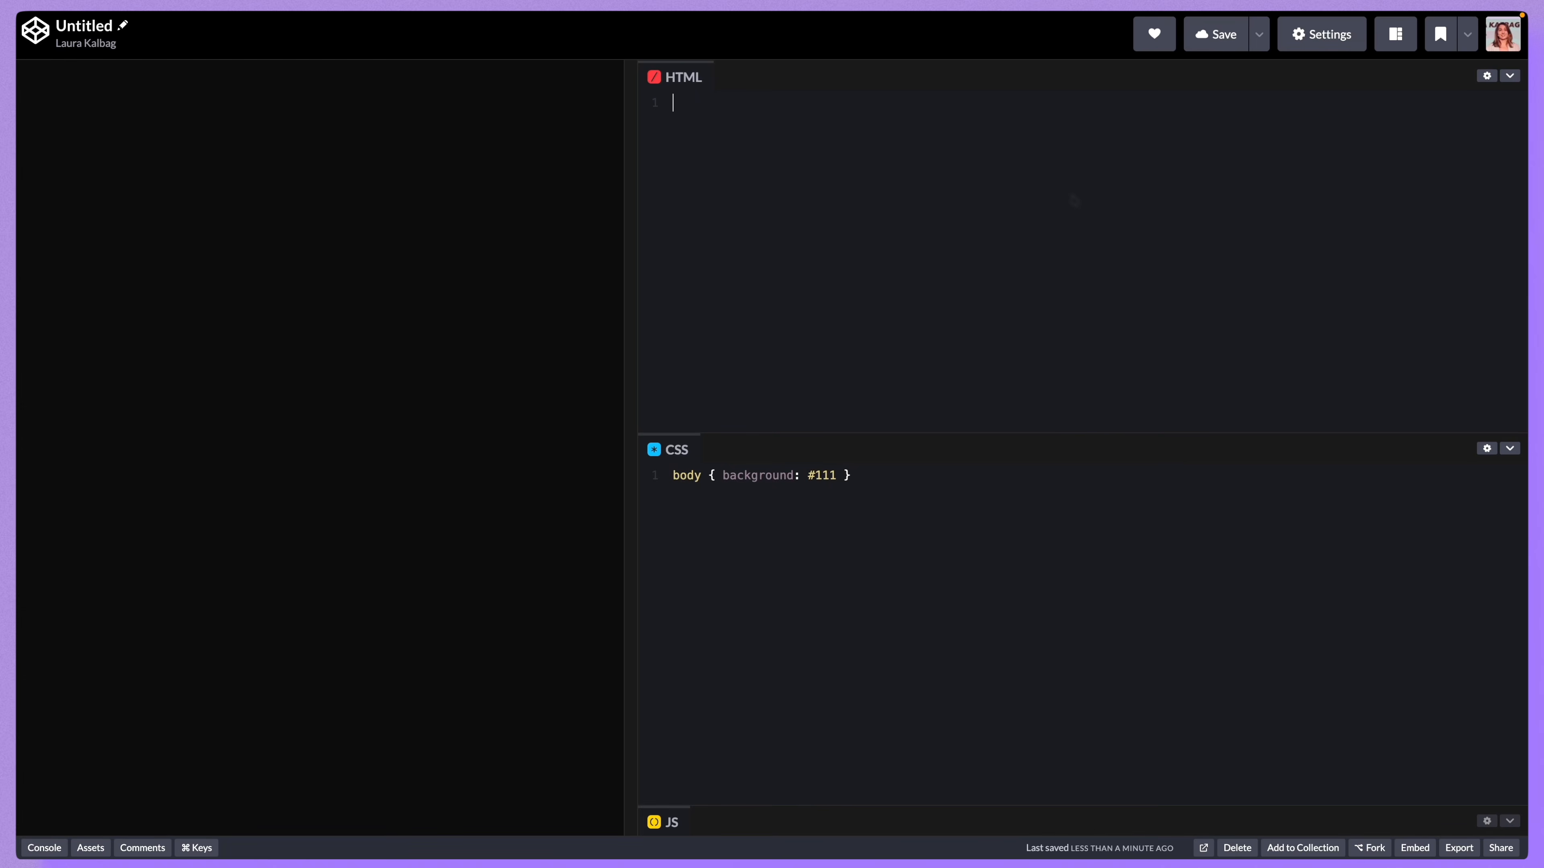
- Switch to CodePen, paste the landing page's HTML, replace the body background rule with its copied CSS, and save the pen with a wider preview
key(ctrl+v)
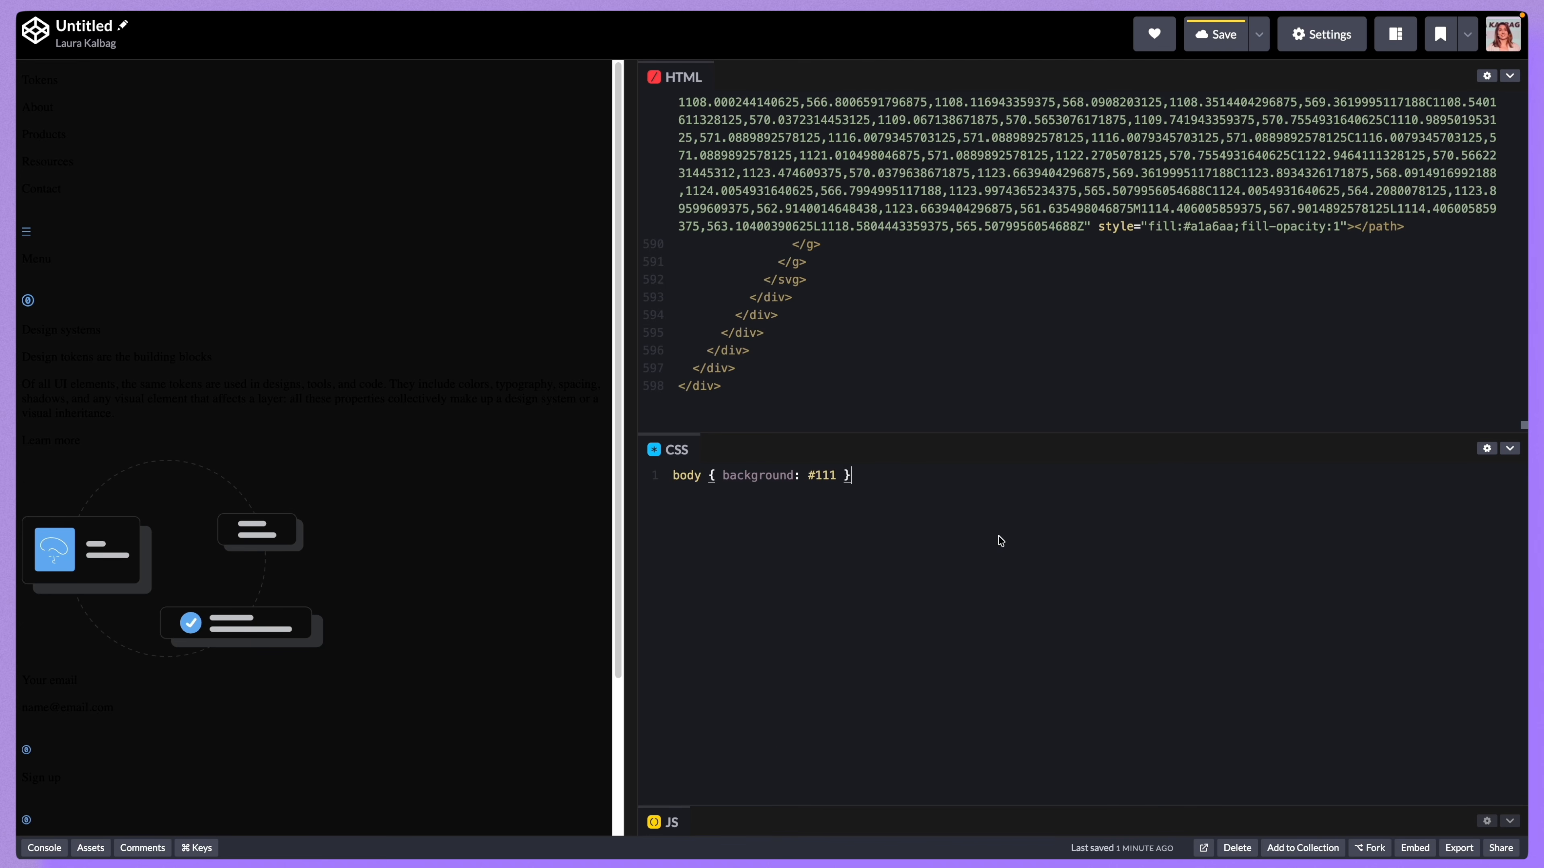
key(ctrl+a)
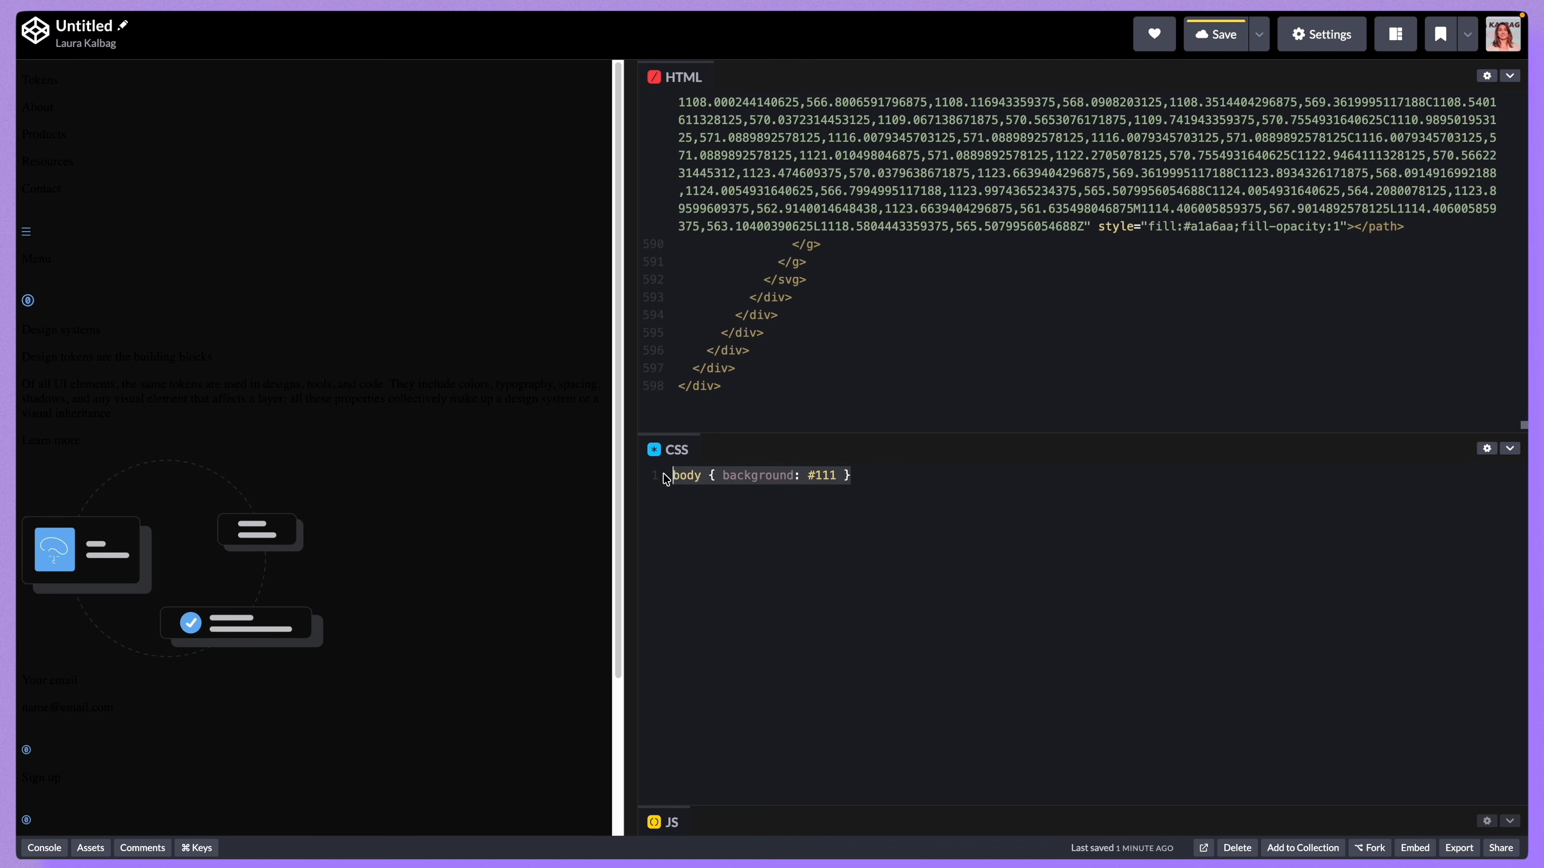
key(ctrl+v)
key(ctrl+s)
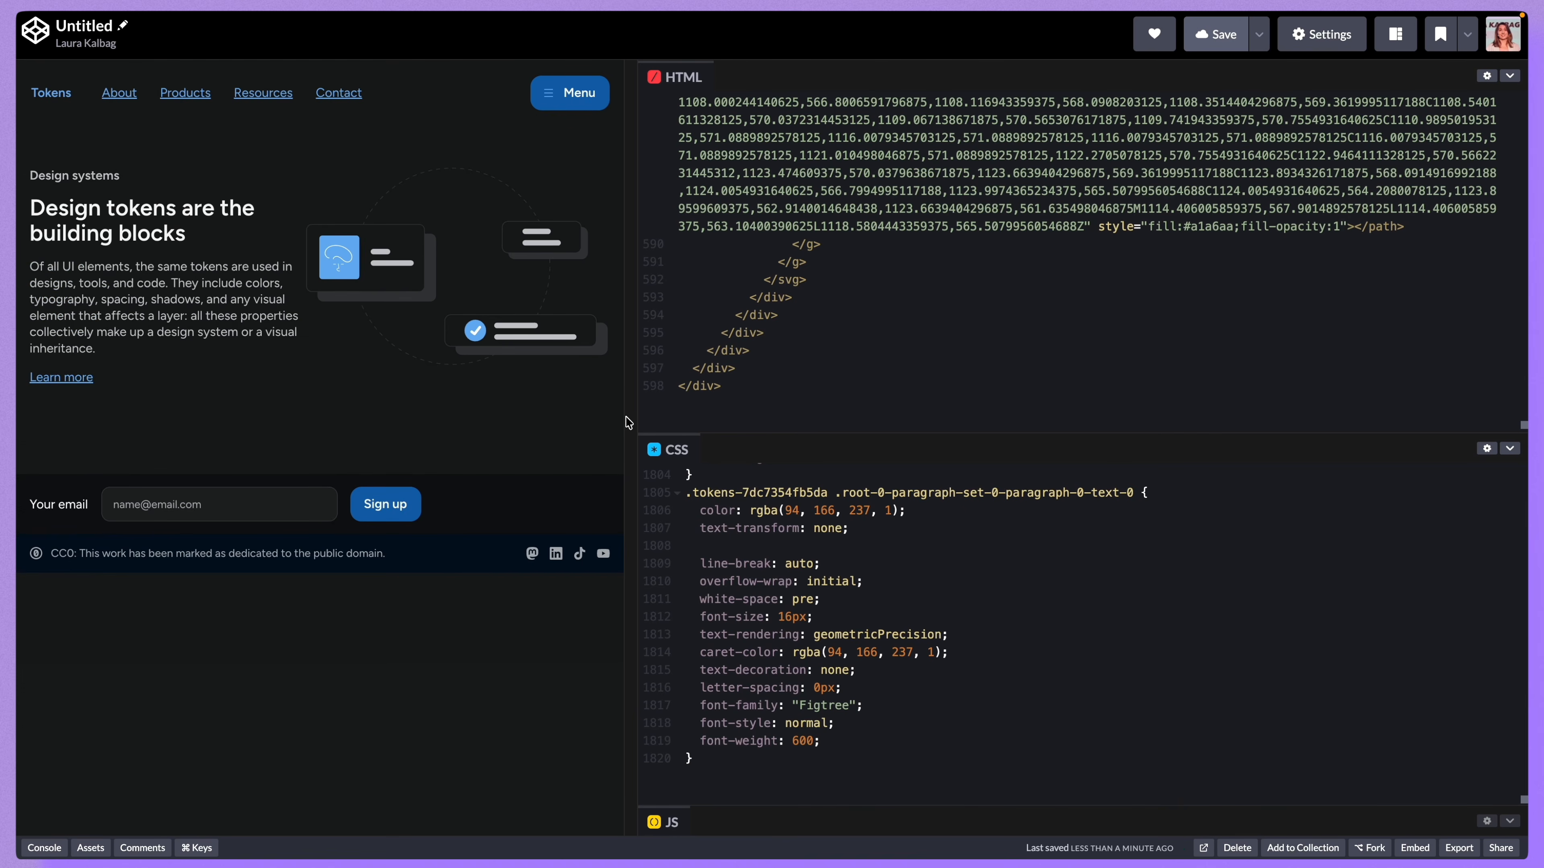
drag(631, 420, 1060, 502)
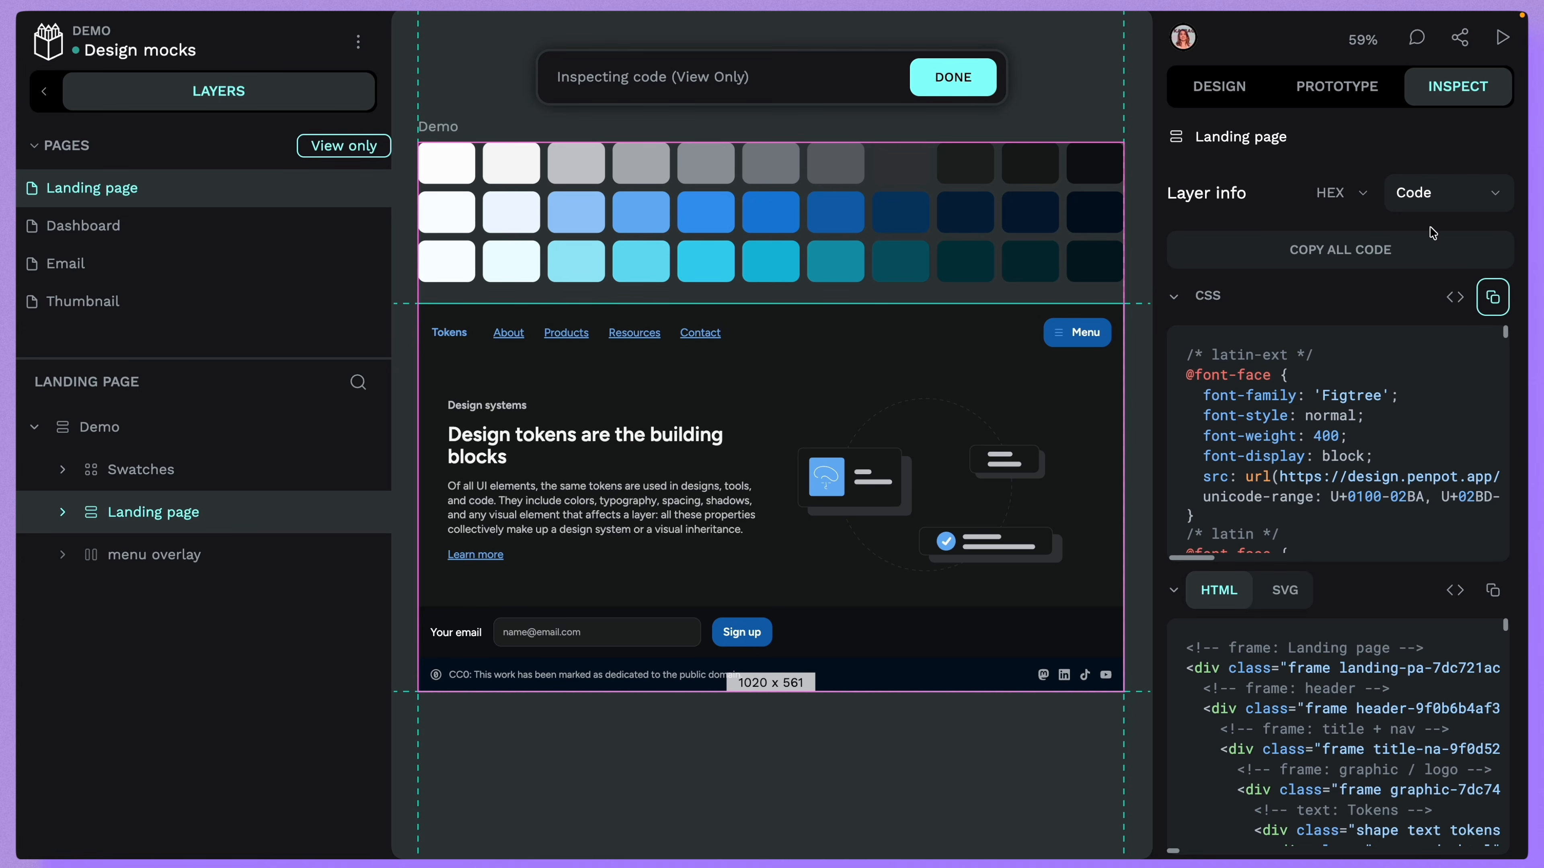
- Switch back to Penpot, leave code inspection and look through the installed plugins for HTML and code export tools
click(970, 77)
click(955, 63)
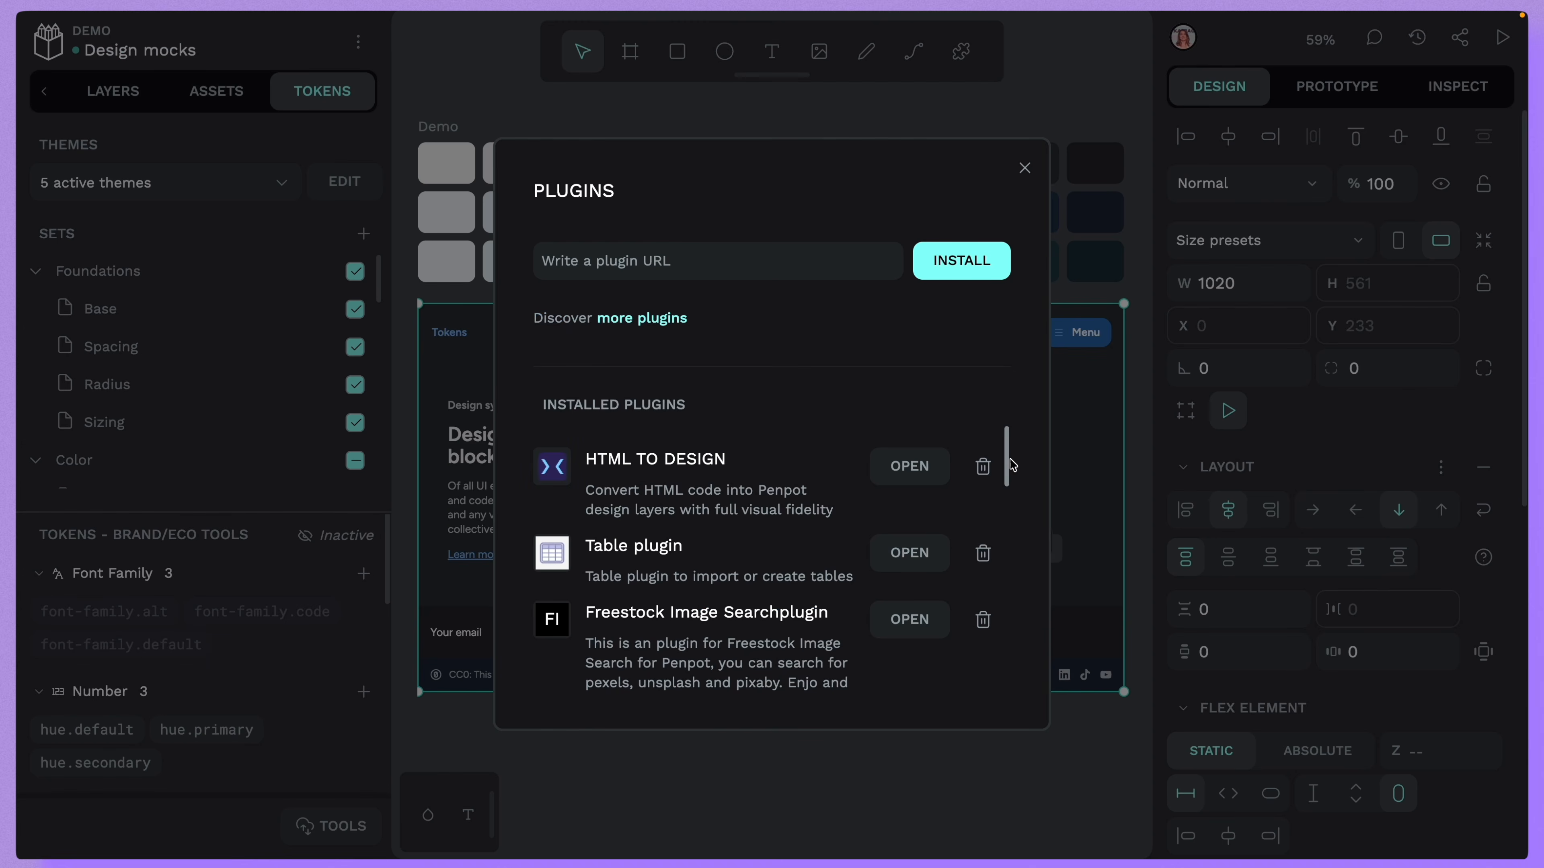
scroll(762, 473, down, 2)
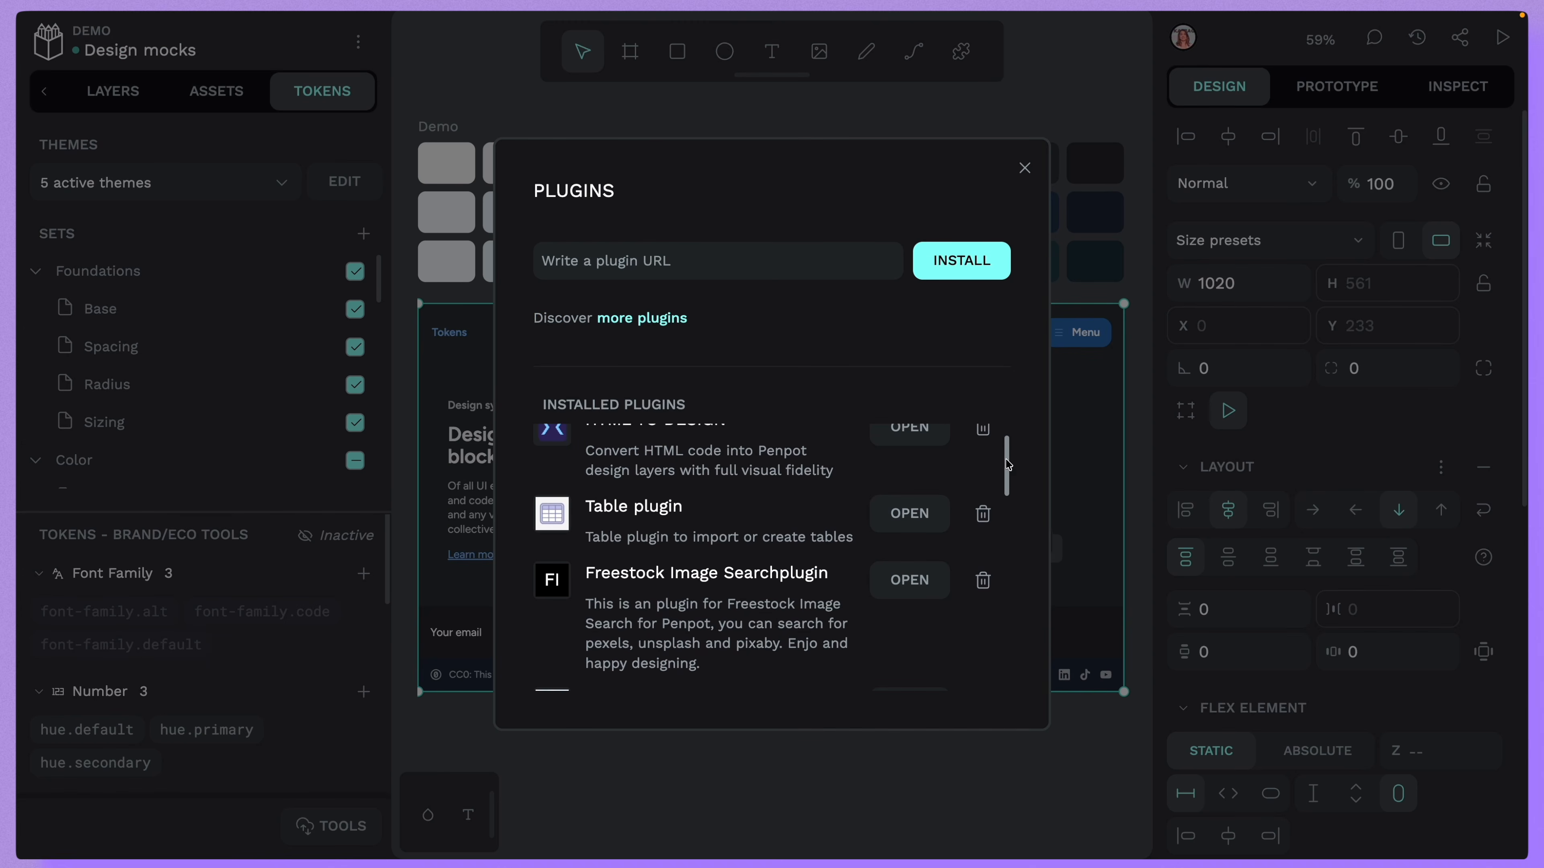
scroll(1000, 453, up, 1)
scroll(1002, 488, down, 3)
scroll(1002, 487, down, 3)
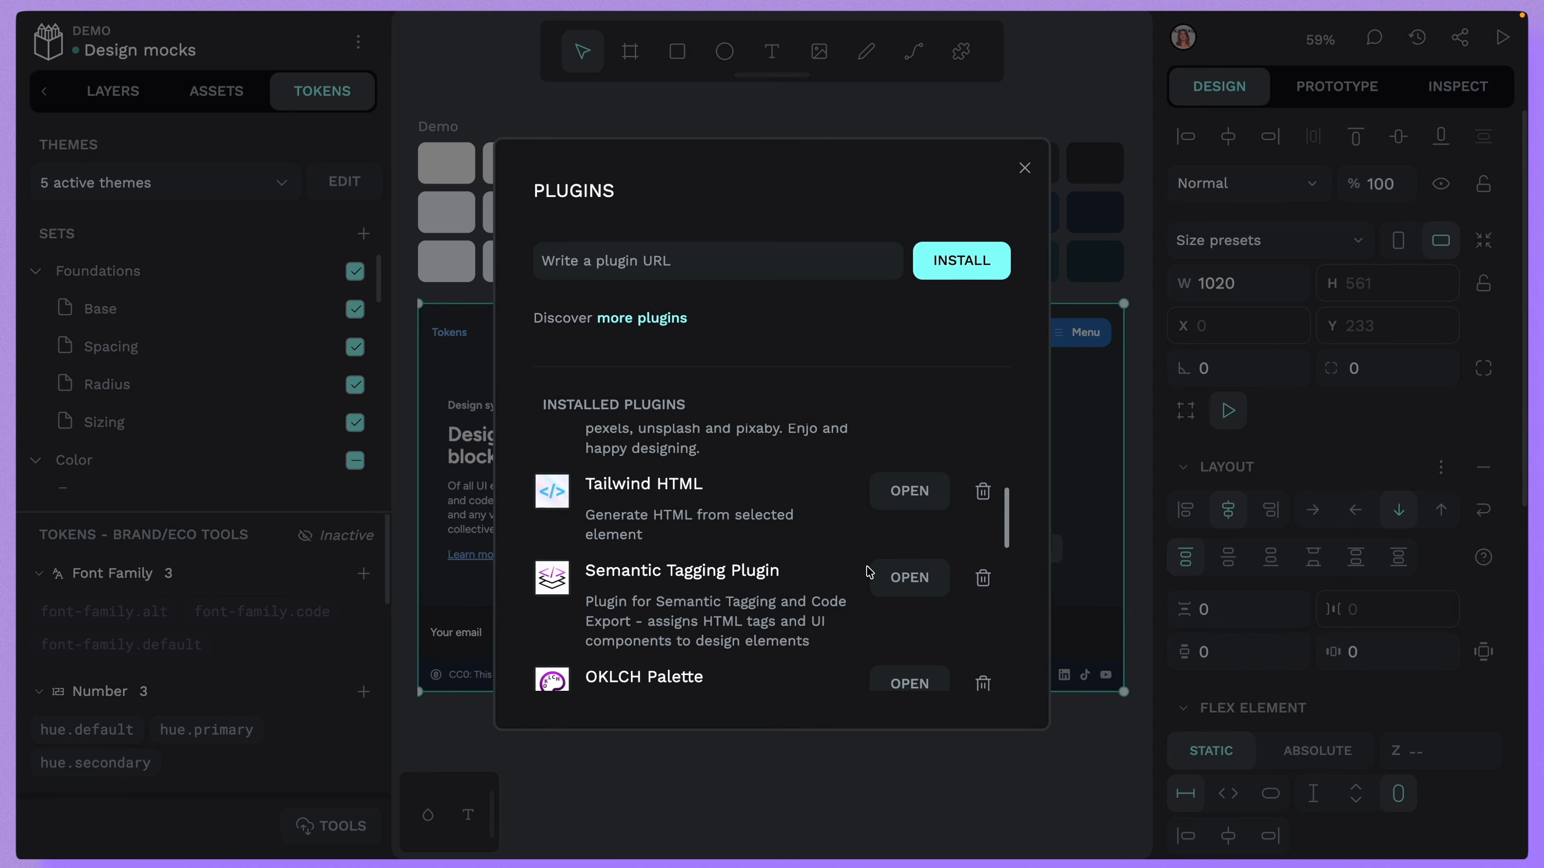
scroll(1009, 523, down, 1)
scroll(1008, 523, down, 1)
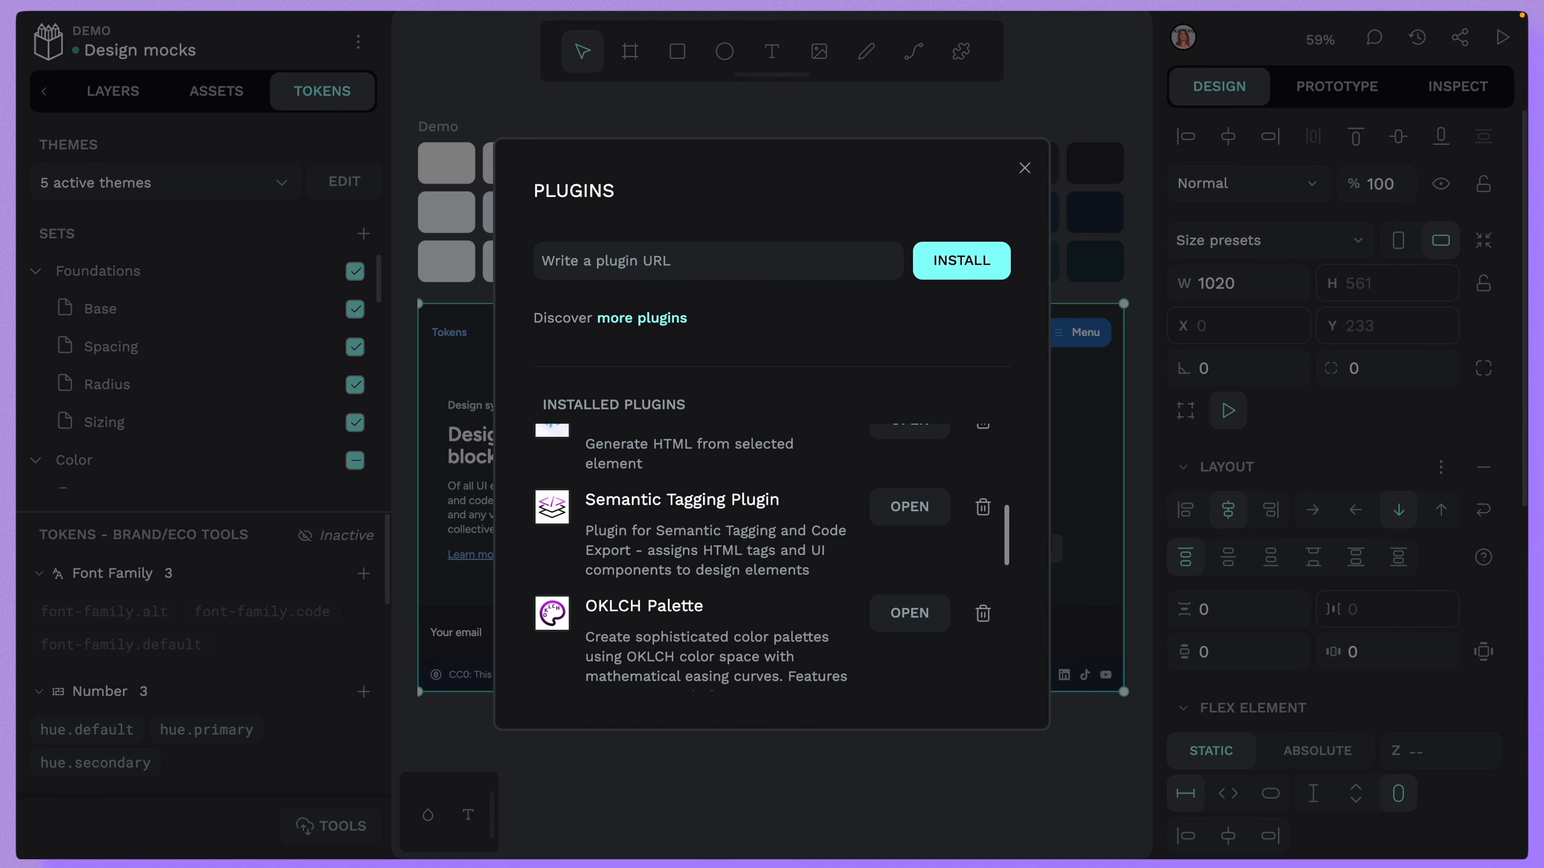
click(1023, 167)
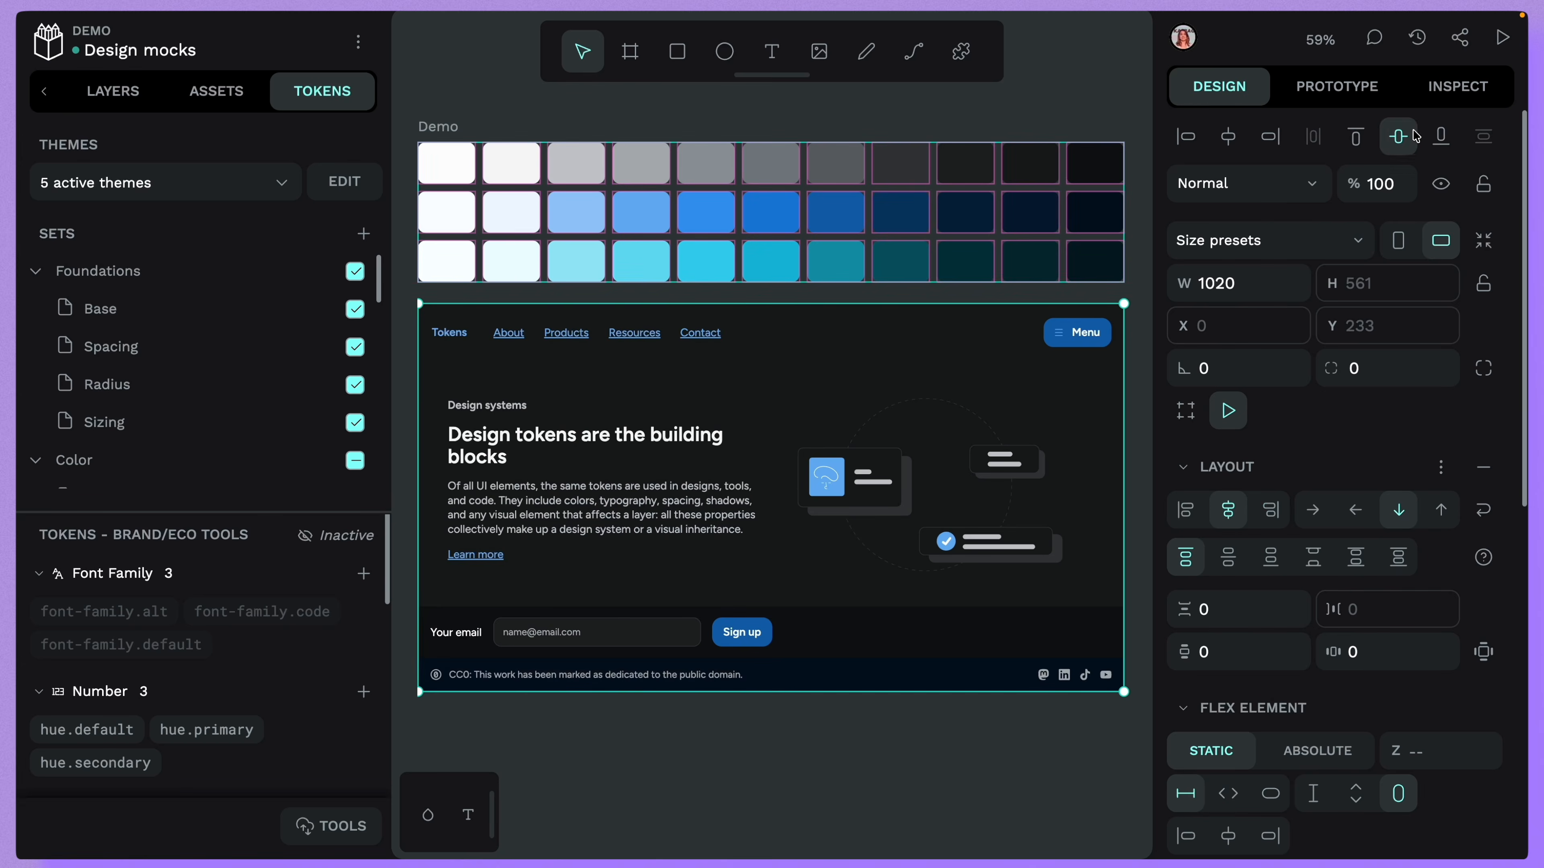
- Inspect the Landing page board's styles, examining its active themes, token sets, size, fill and layout properties
click(1472, 87)
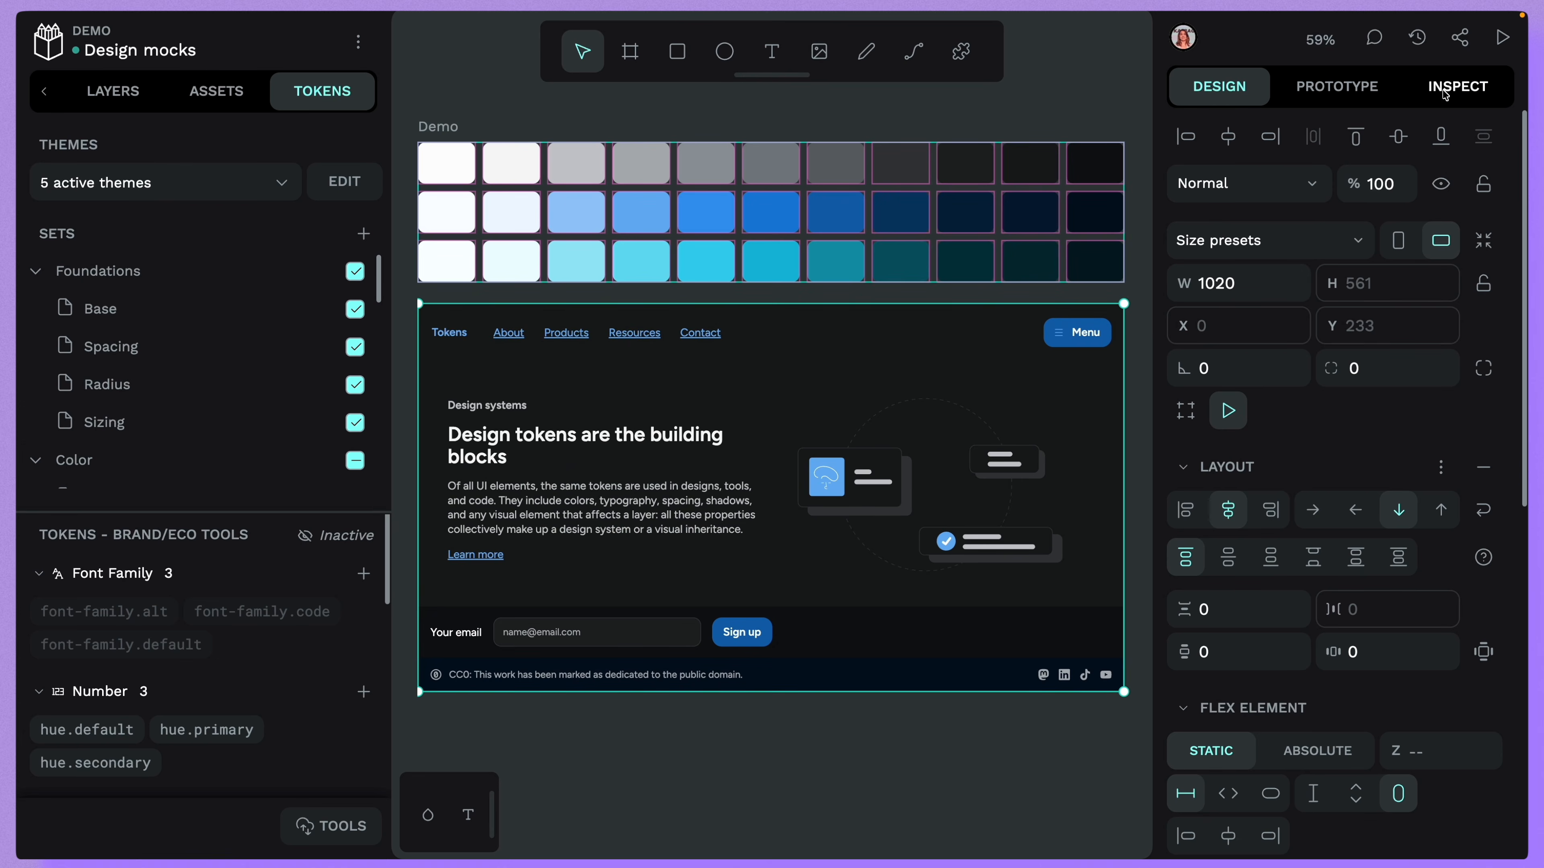
scroll(1518, 290, down, 2)
scroll(1507, 316, down, 3)
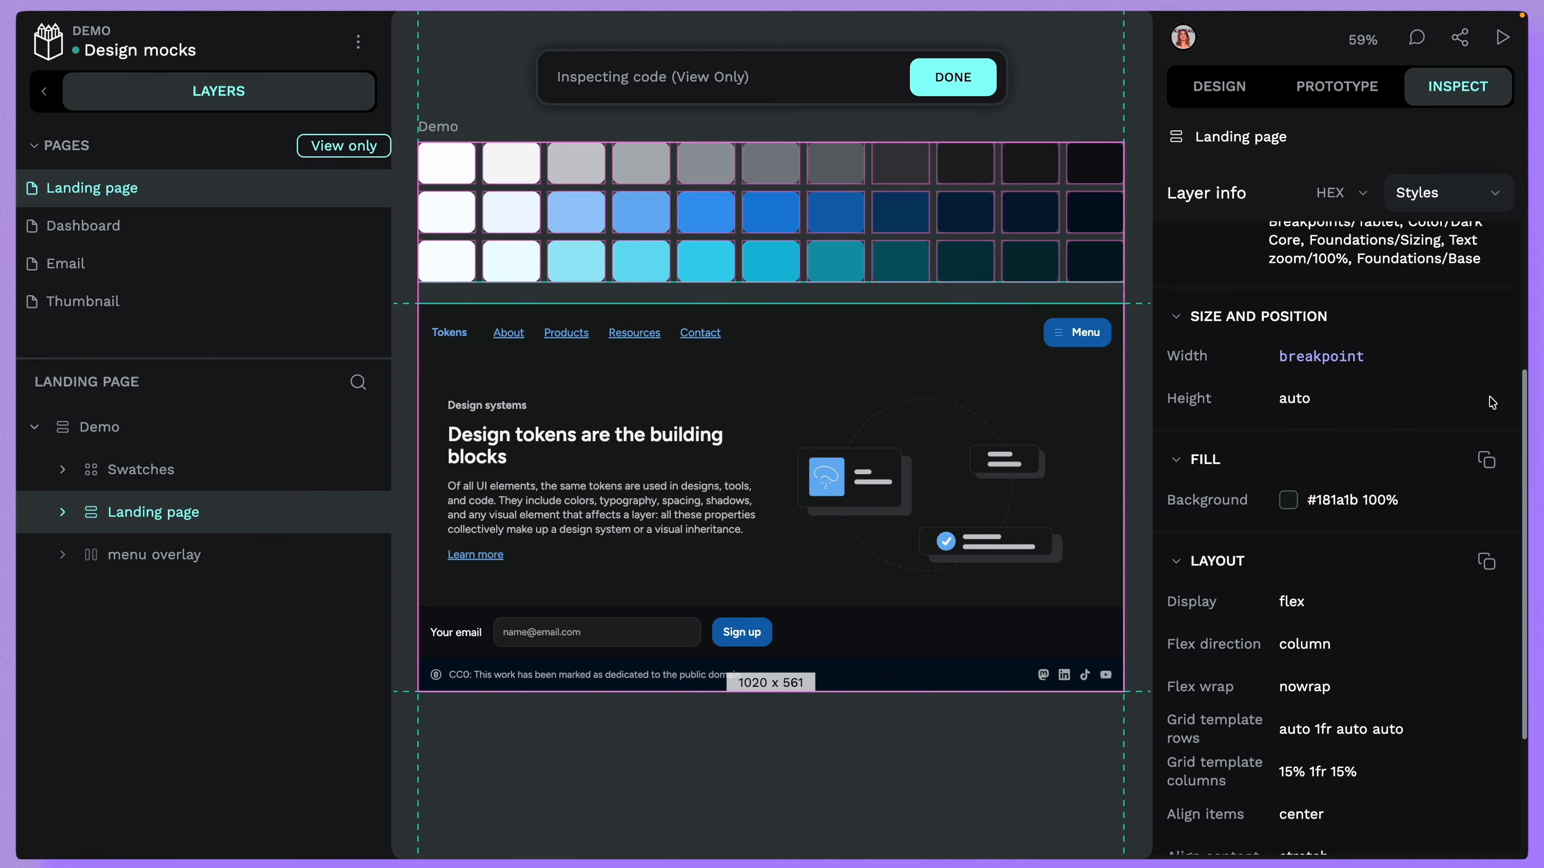
scroll(1489, 365, up, 2)
scroll(1474, 388, down, 2)
scroll(1473, 389, down, 1)
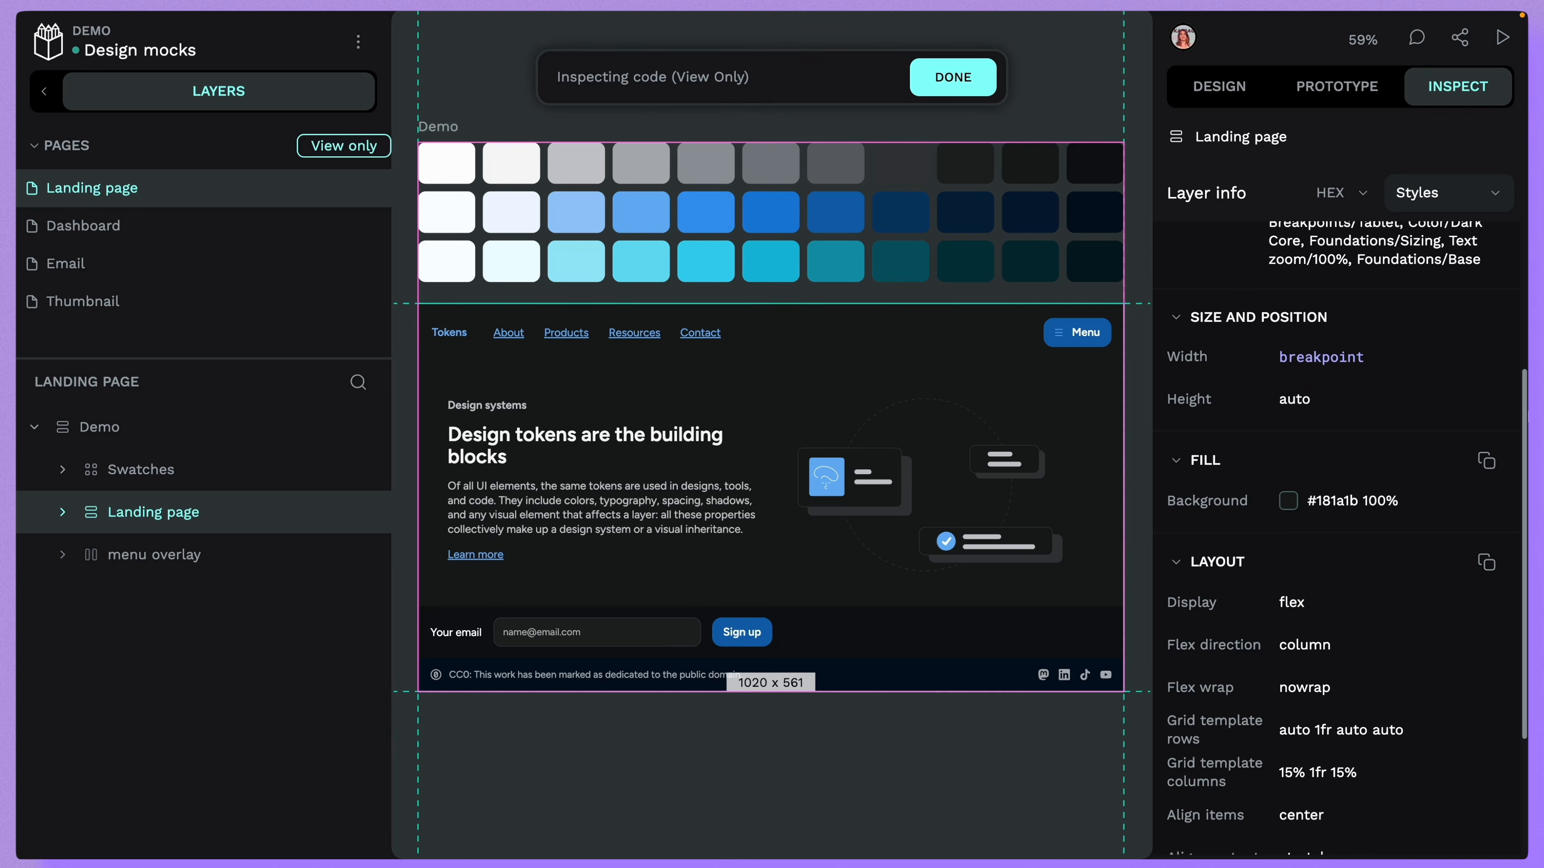
scroll(1524, 304, up, 3)
scroll(1525, 304, up, 1)
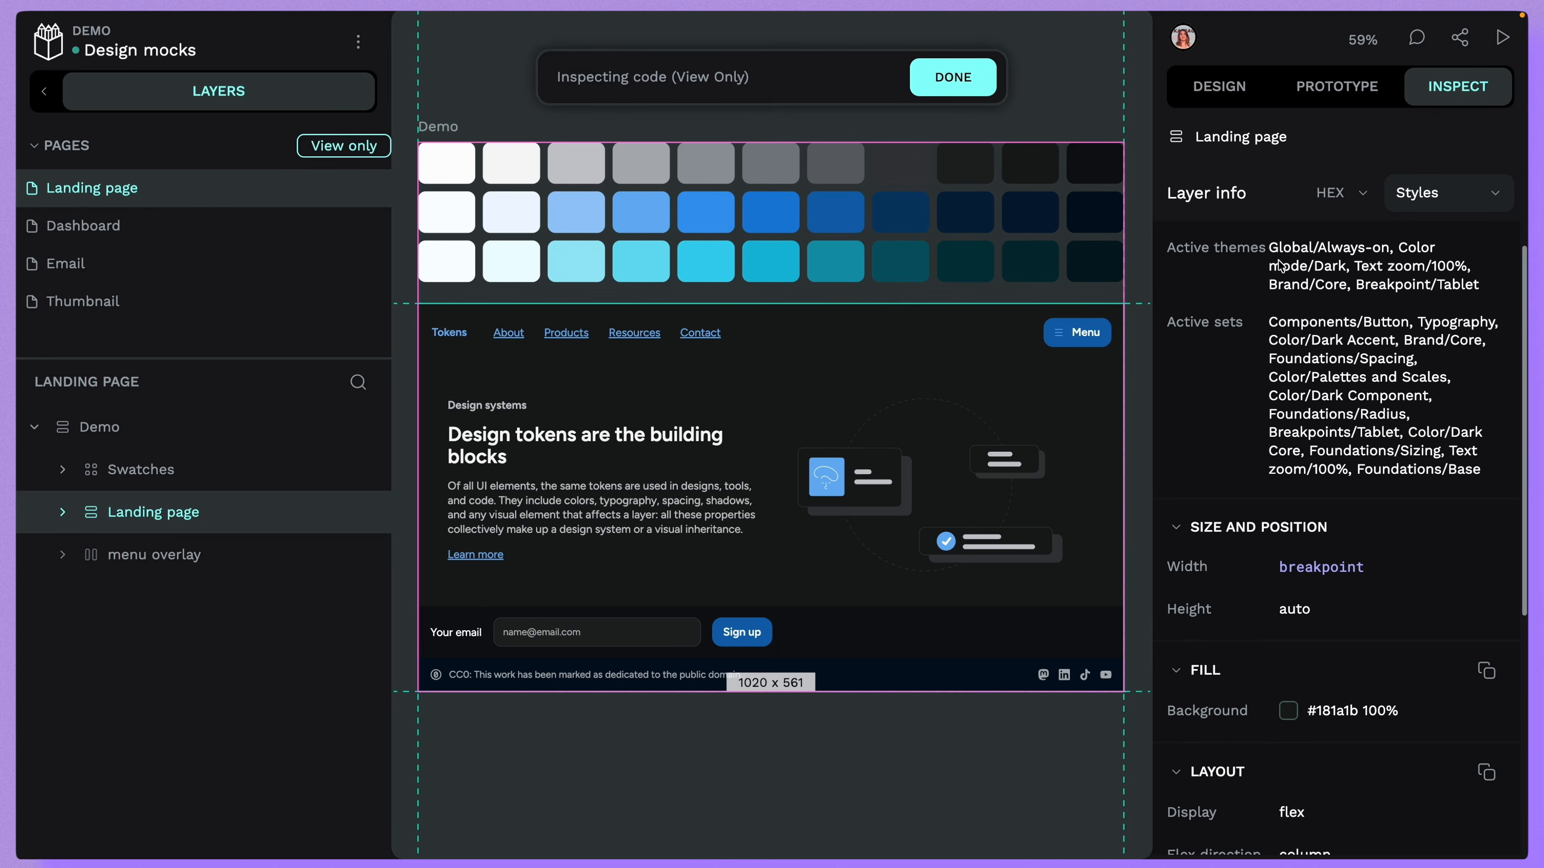
scroll(1520, 486, down, 6)
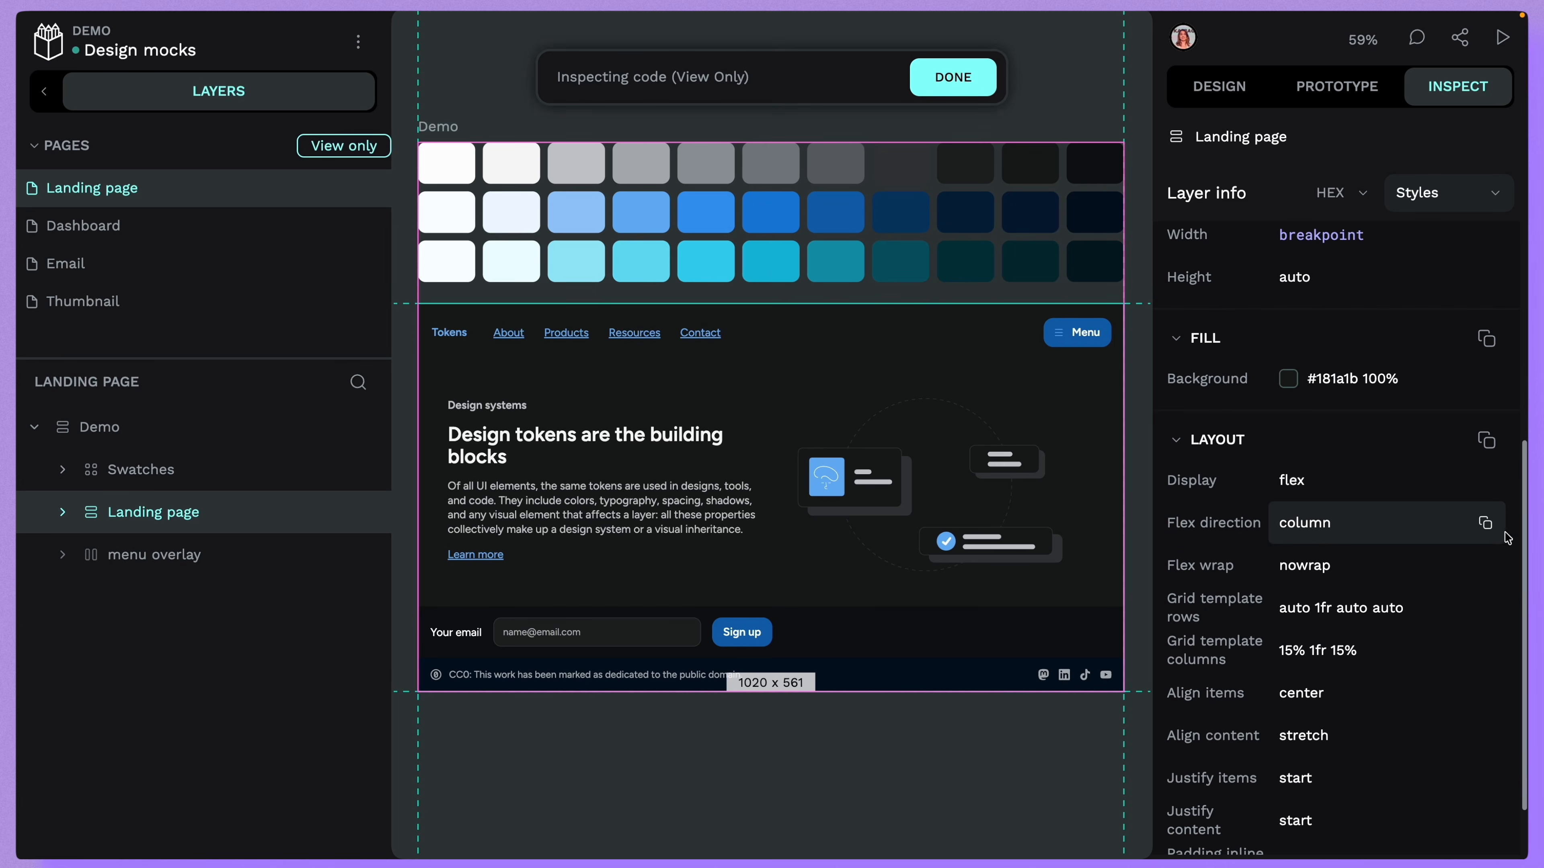
scroll(1509, 572, down, 2)
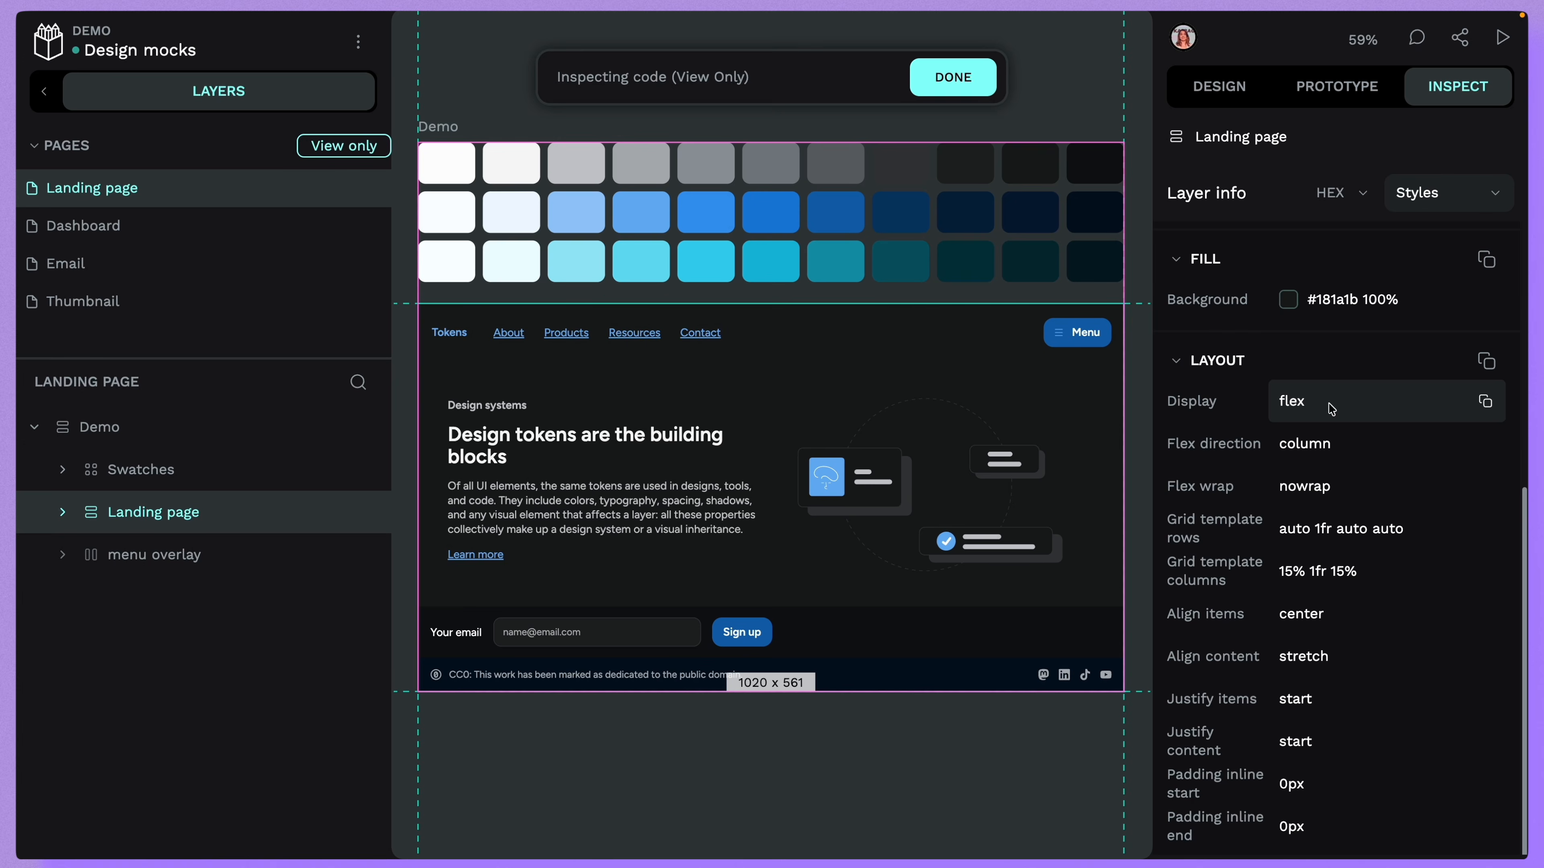
click(976, 77)
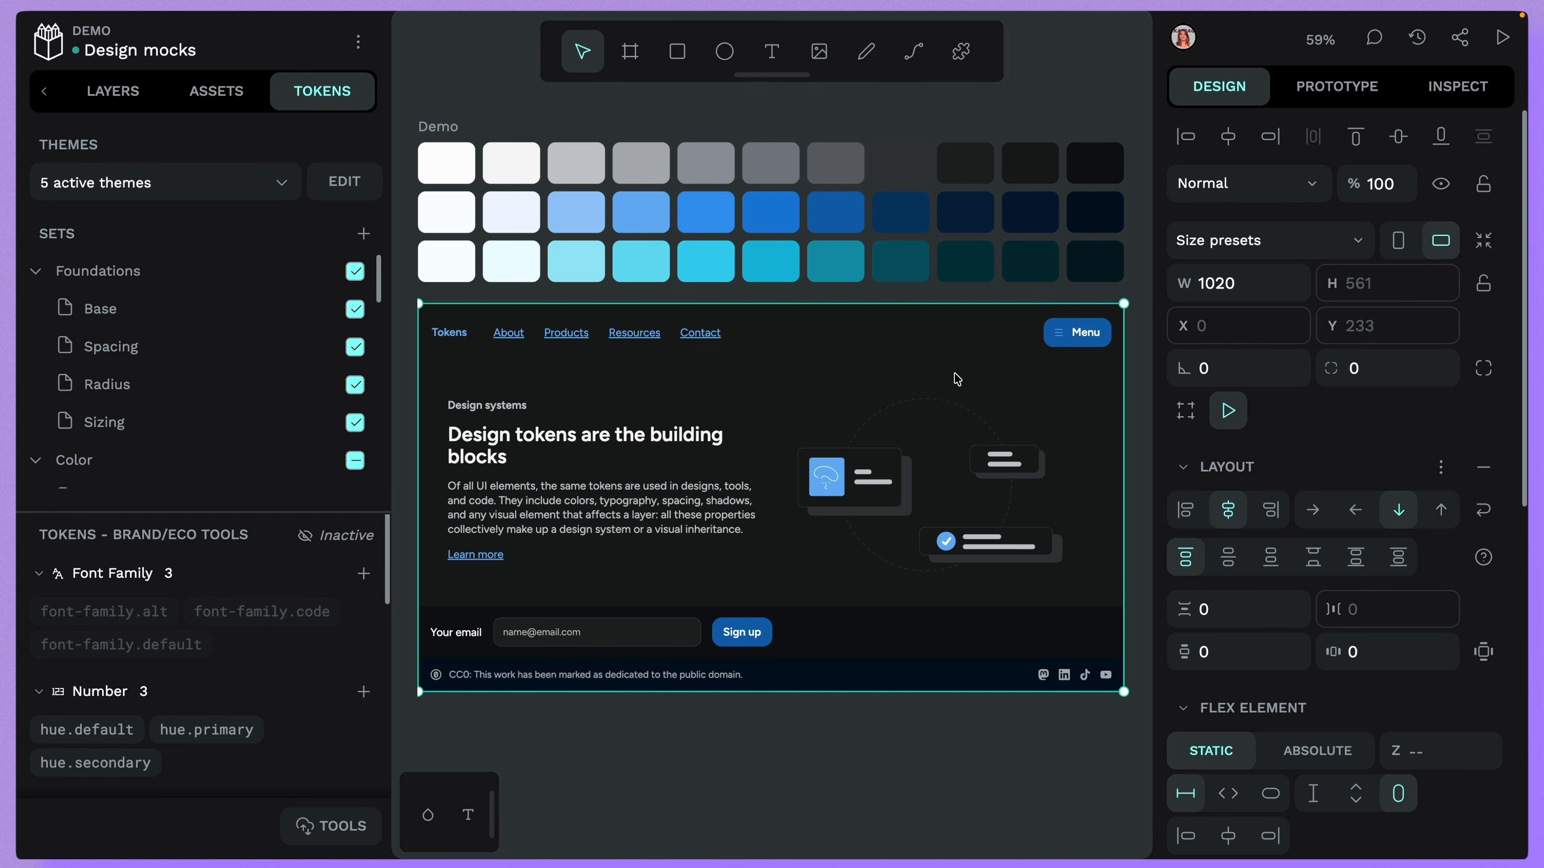
- Examine the header Menu button's gap and padding values and the Foundations/Spacing tokens applied to it
click(1077, 352)
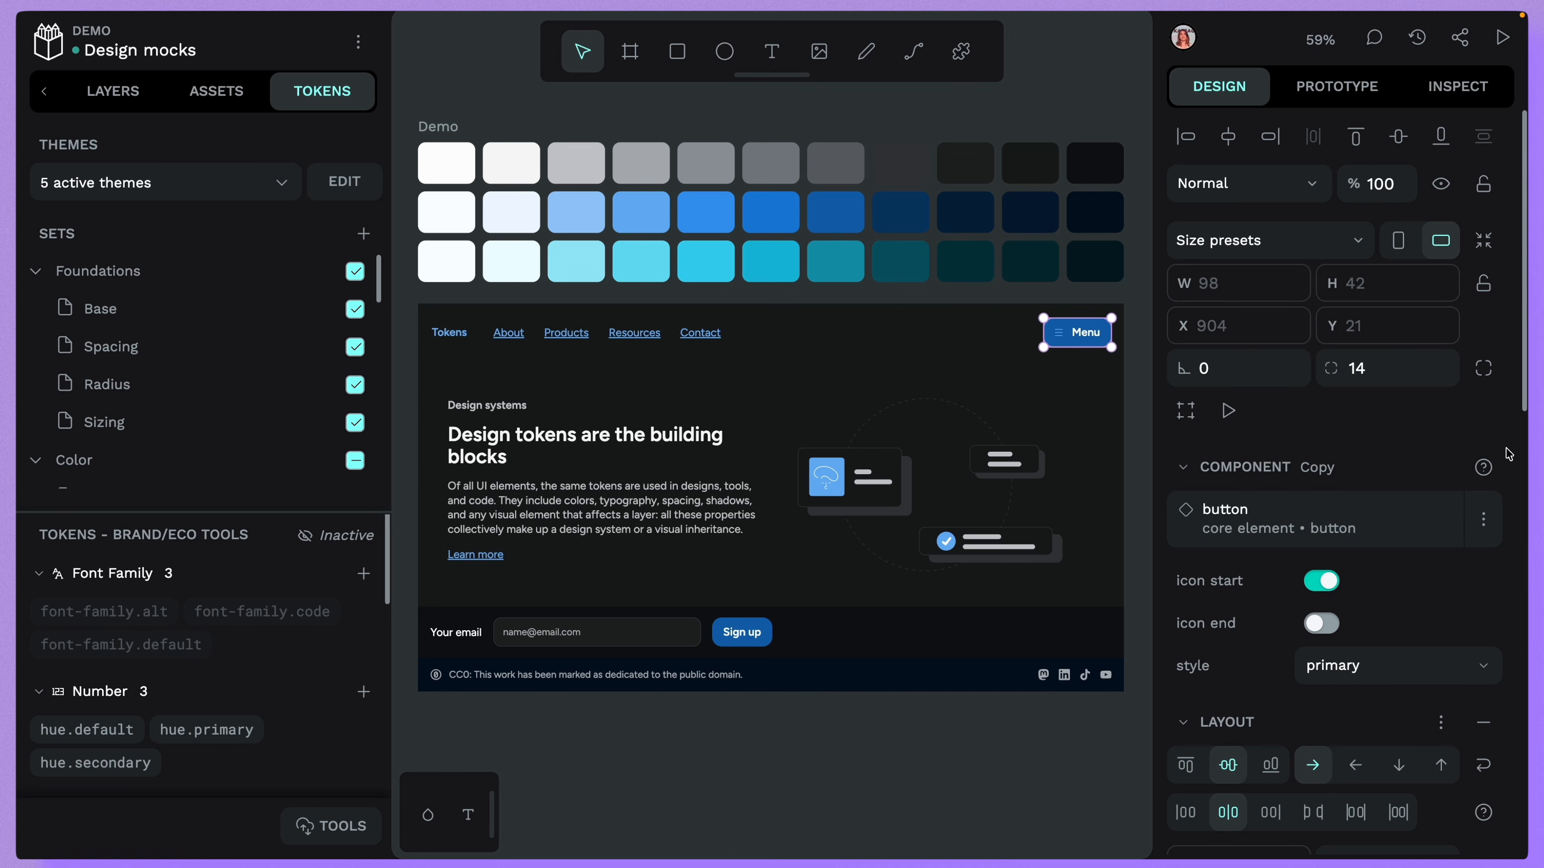
scroll(1509, 453, down, 3)
drag(1526, 408, 1524, 591)
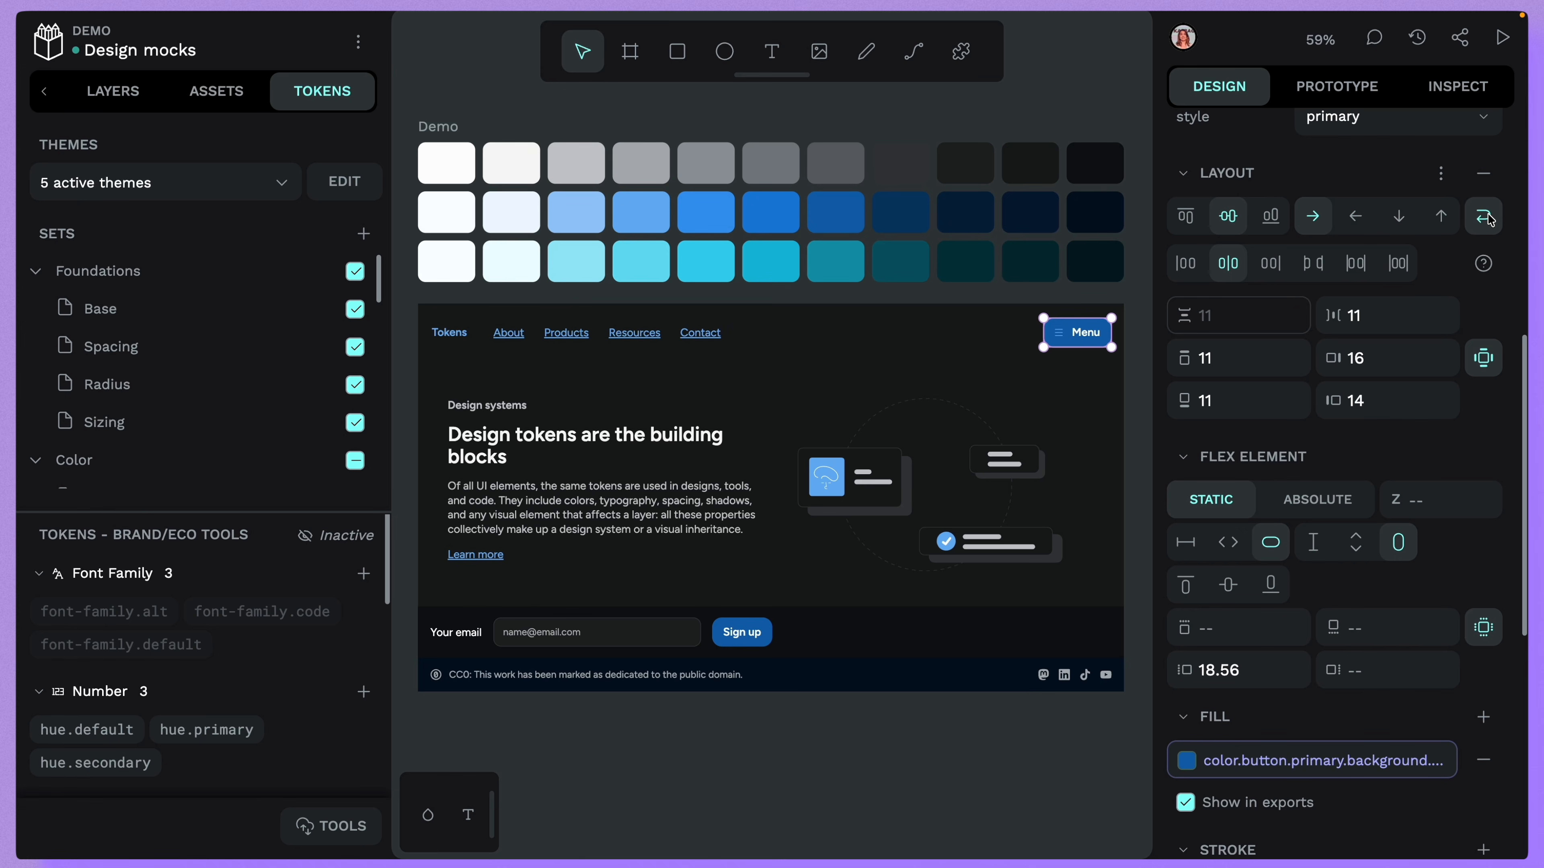
click(1426, 322)
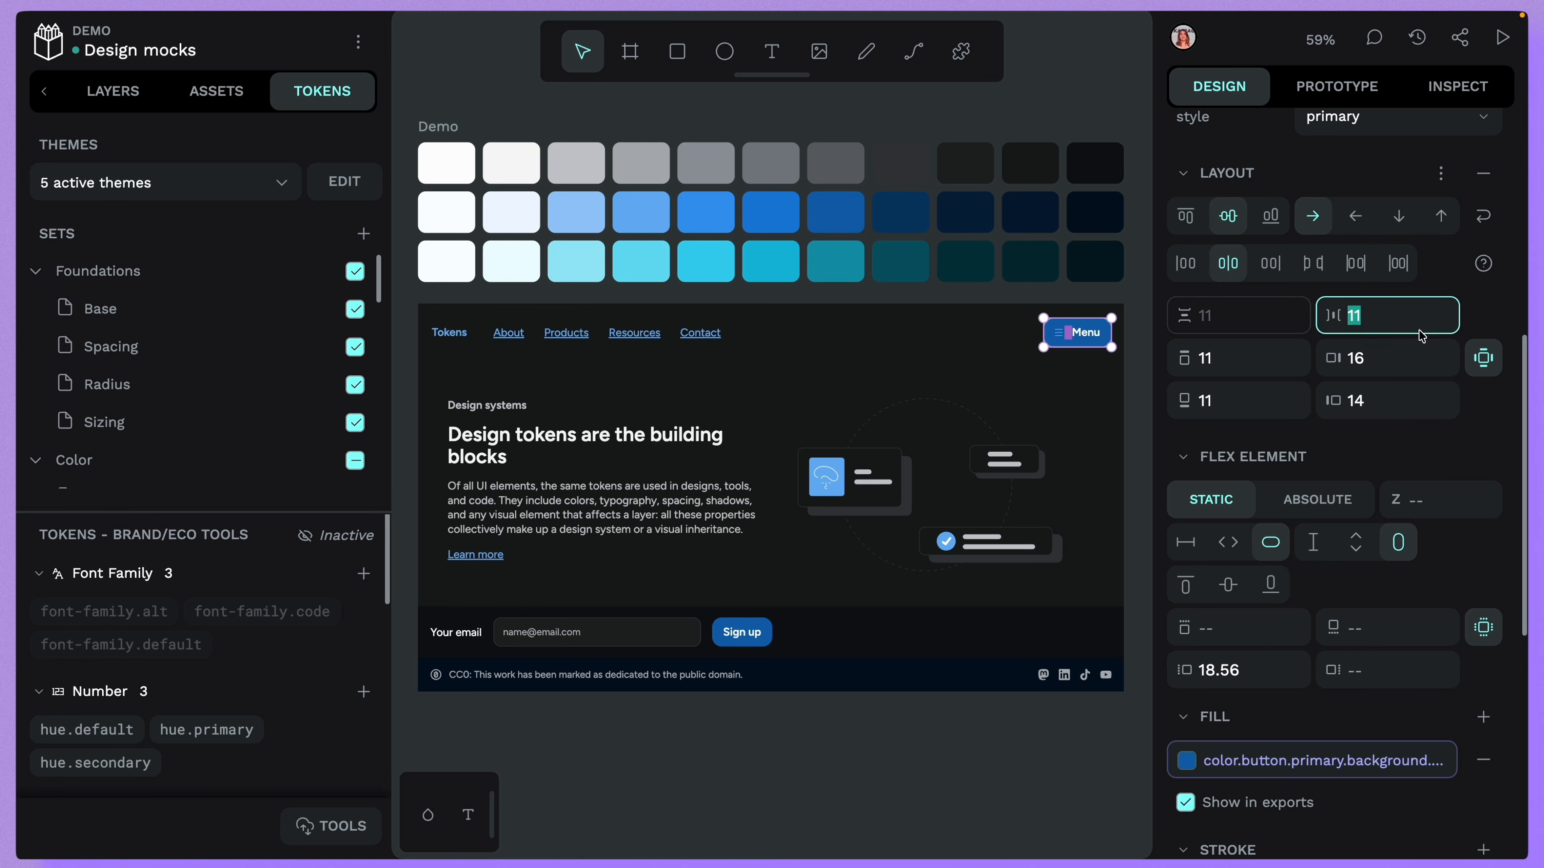
click(1387, 372)
click(1385, 405)
click(1279, 400)
click(1281, 370)
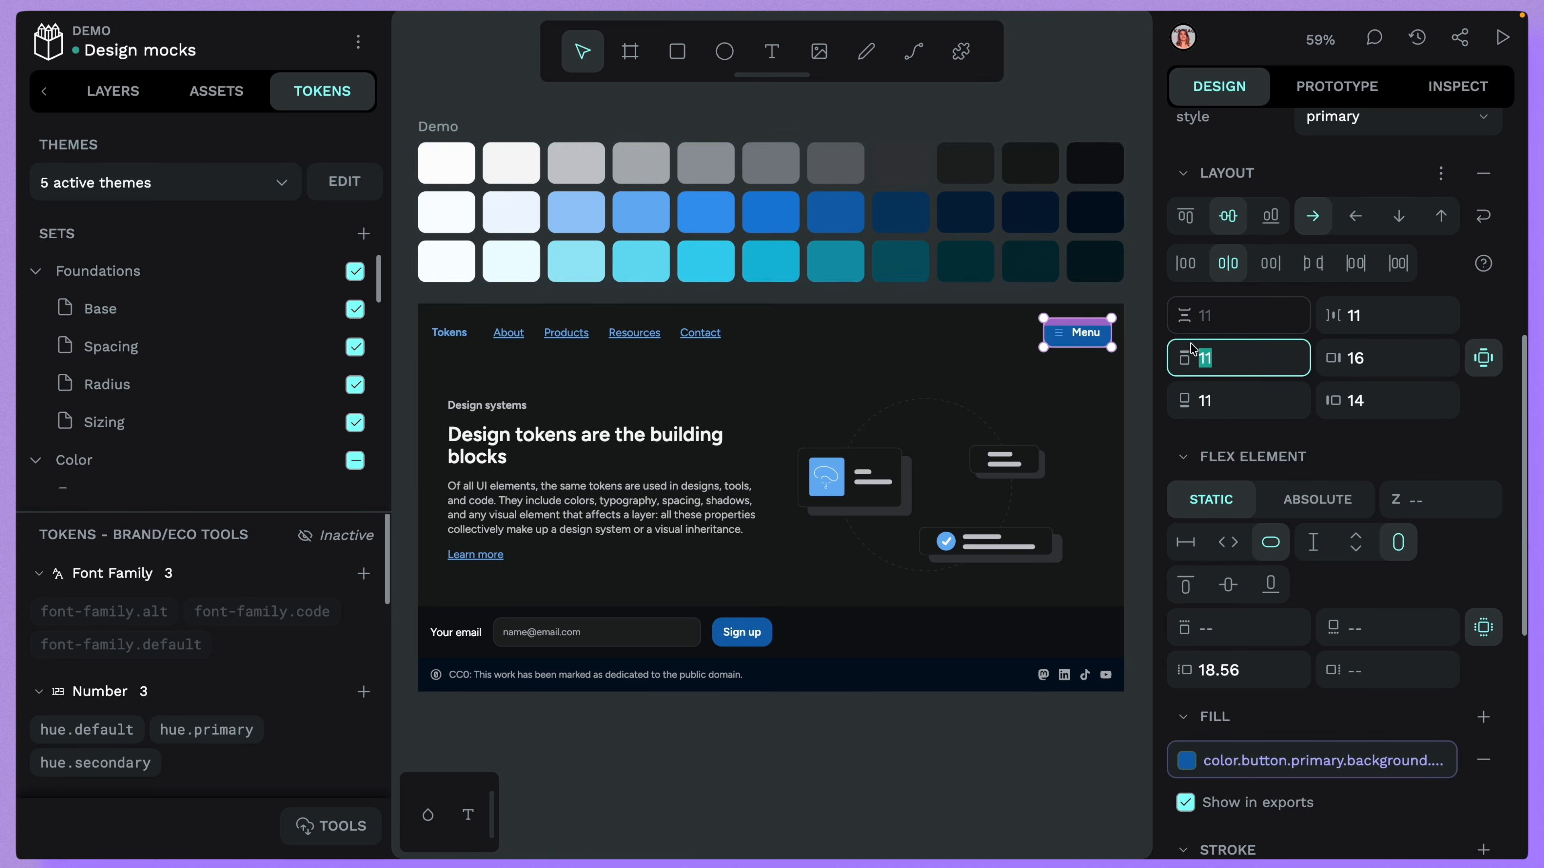
click(131, 347)
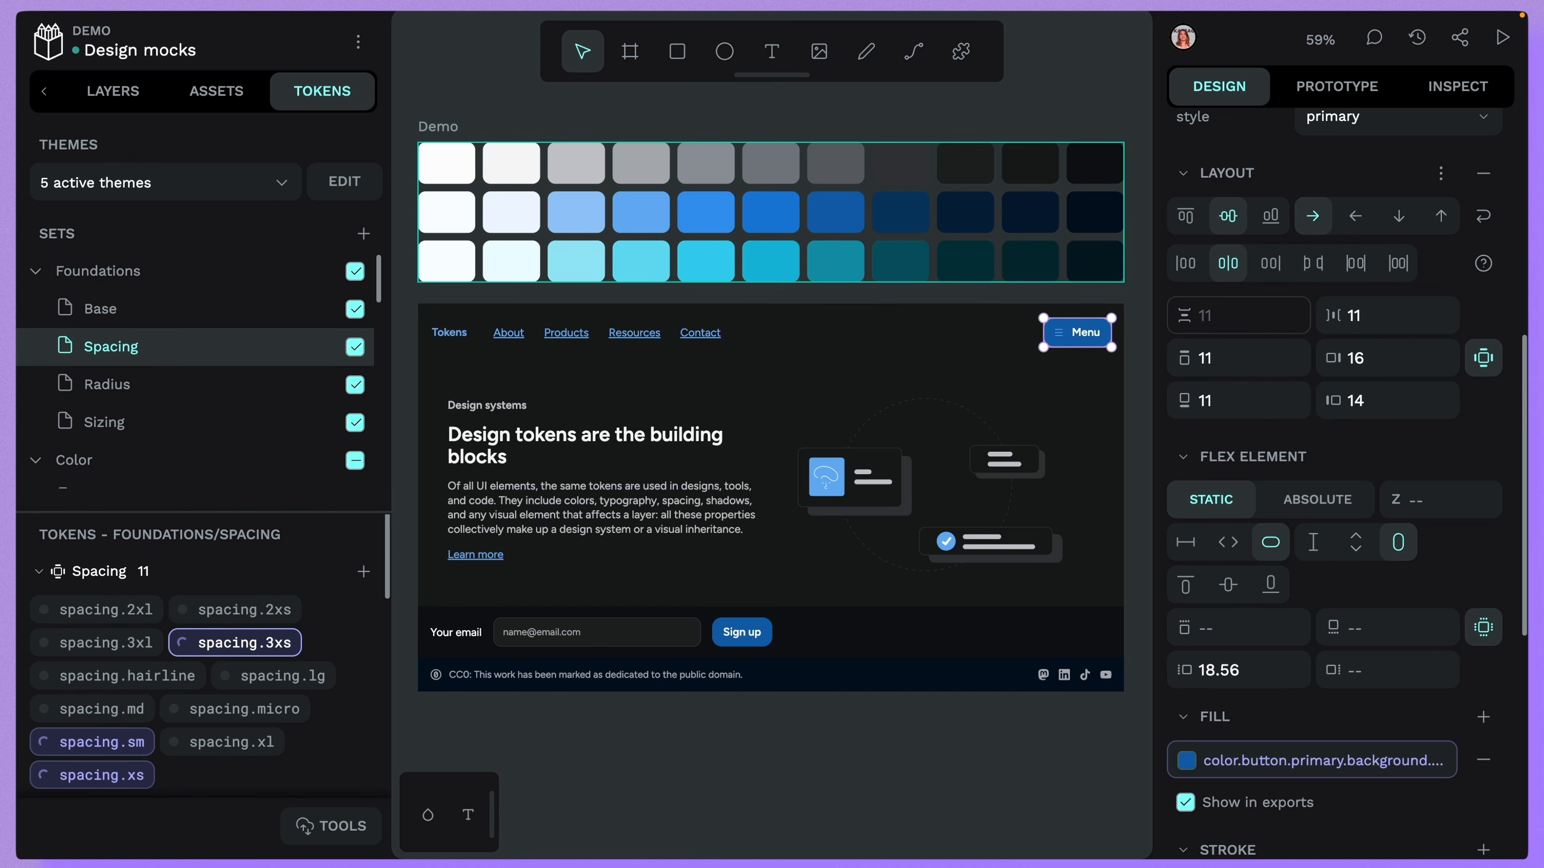
mouse_move(243, 642)
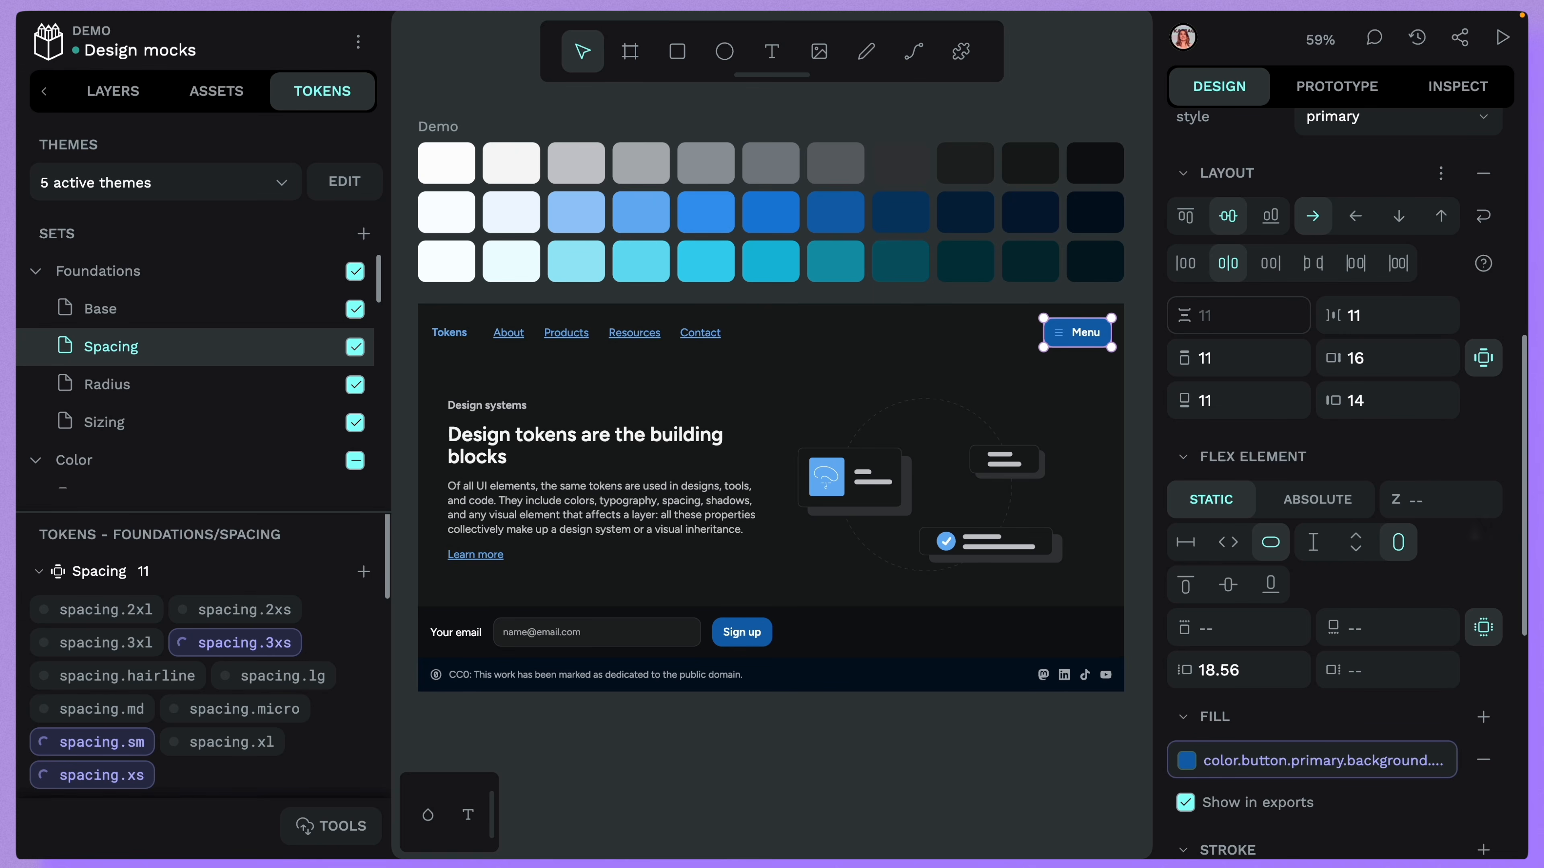
- Open the Dashboard page and select the "Design tokens in use" card
click(113, 91)
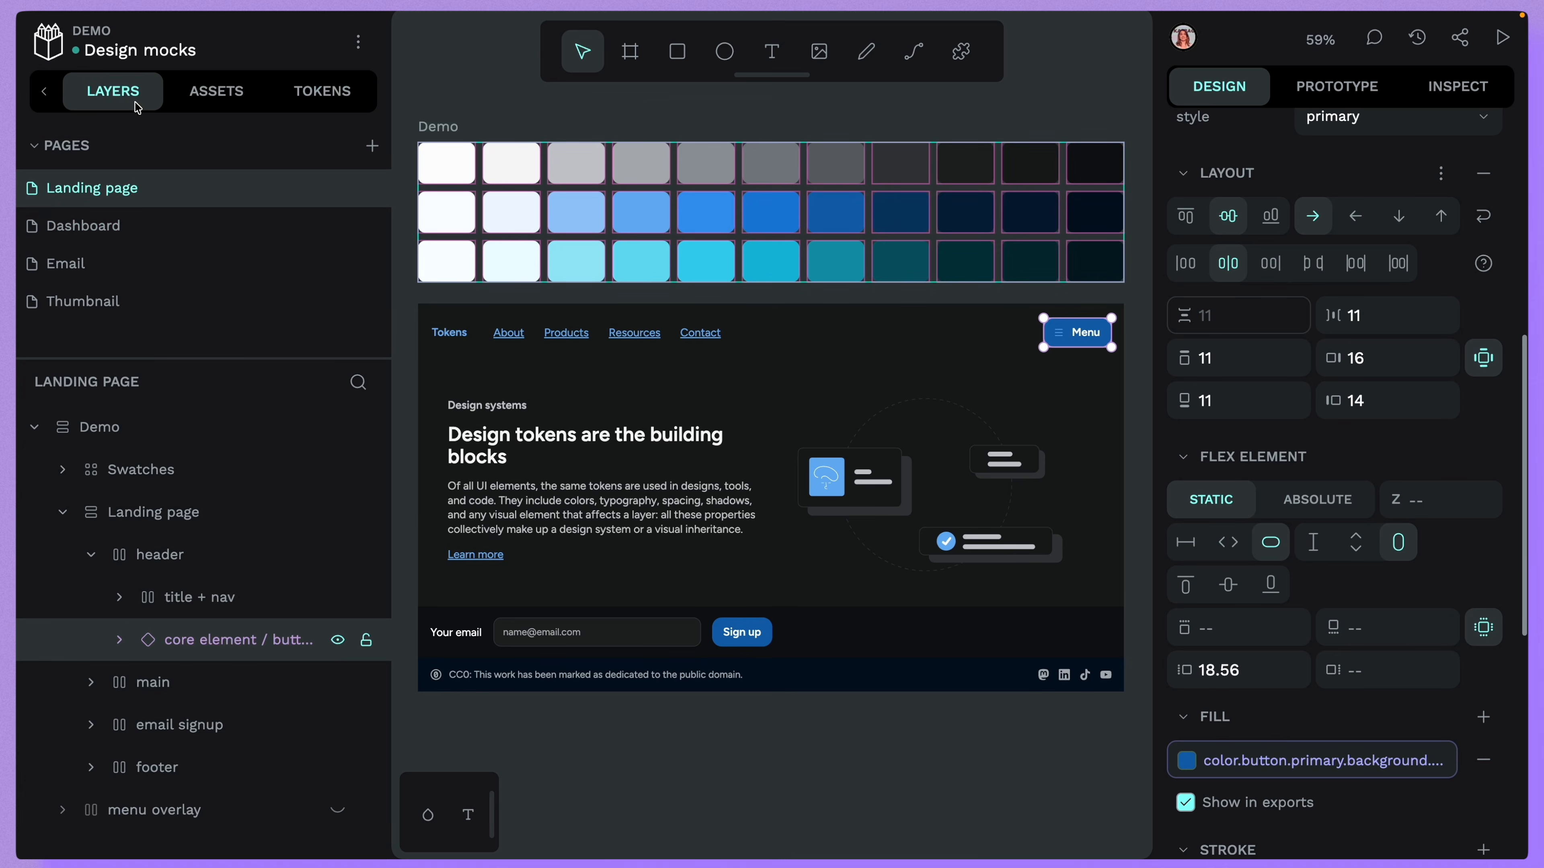
click(146, 227)
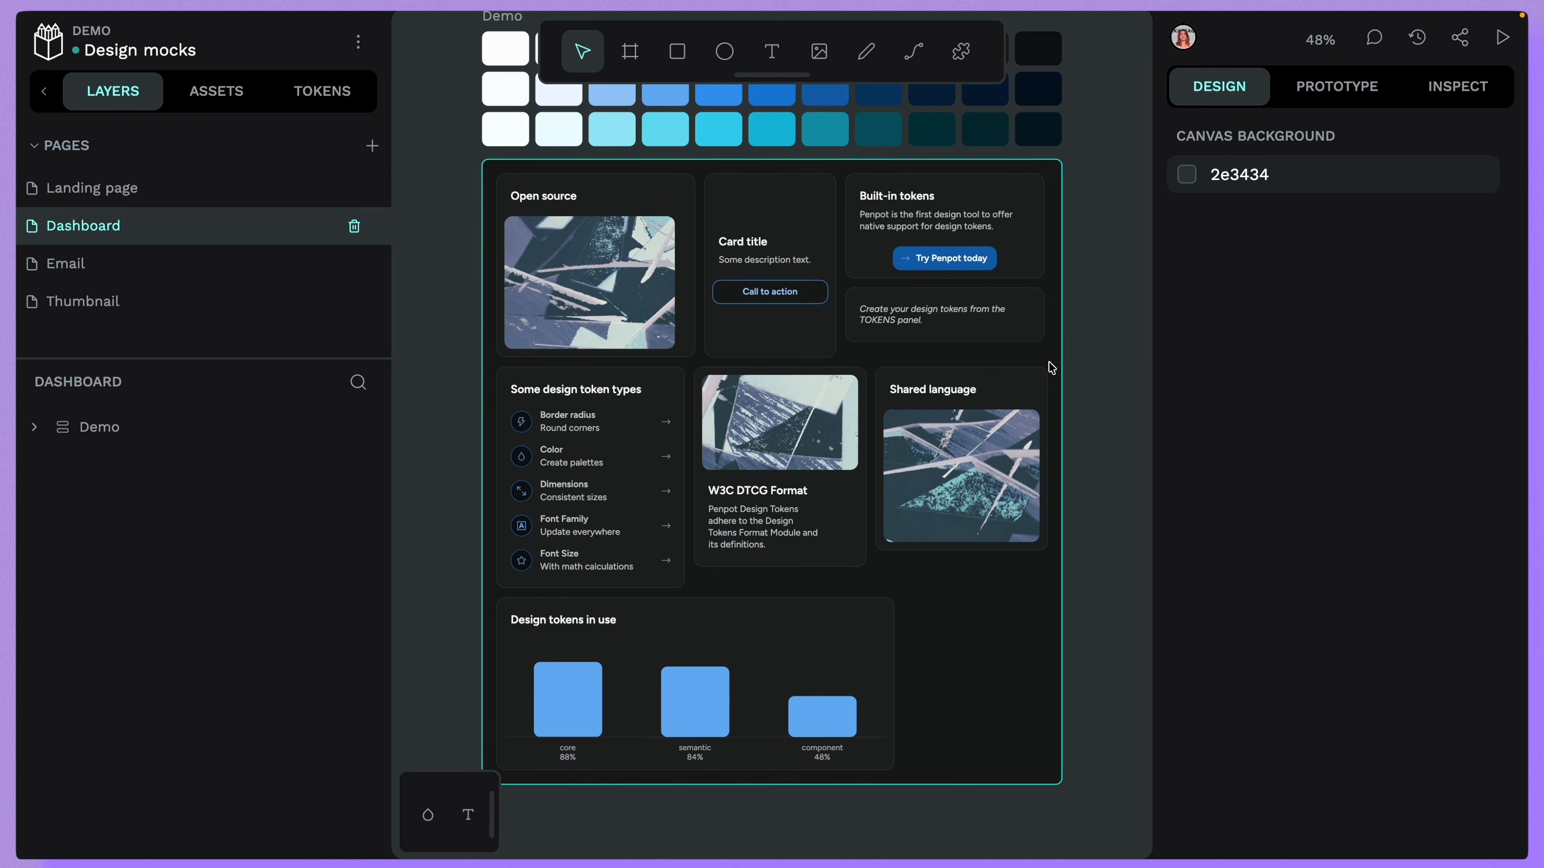
click(772, 628)
scroll(1115, 575, down, 3)
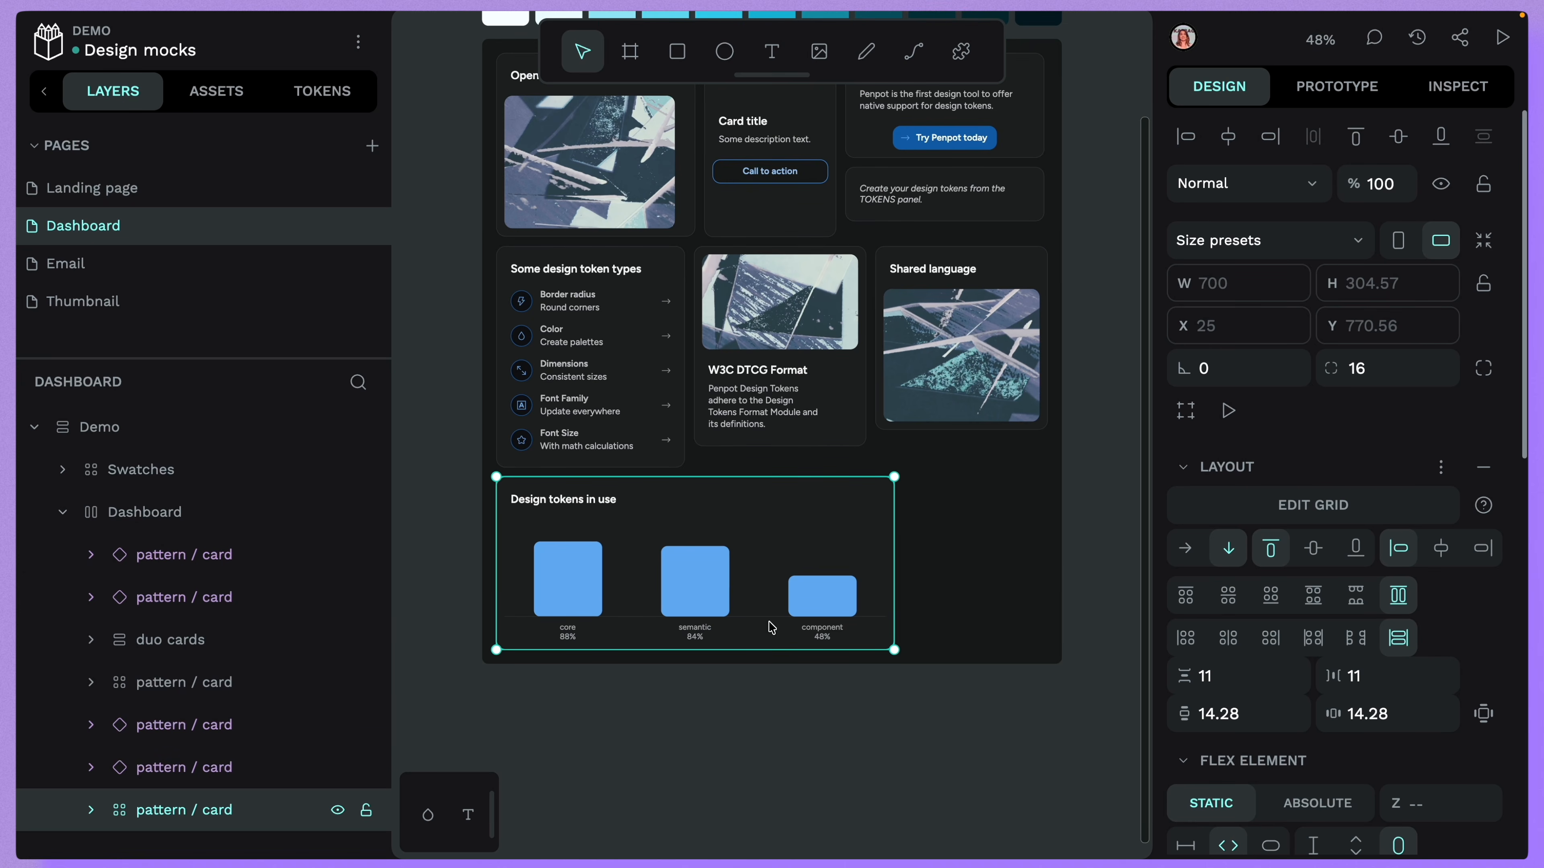
- Select the inner graph nested in the "Design tokens in use" card, examine its grid columns and rows, and leave grid editing
click(91, 810)
scroll(185, 766, down, 2)
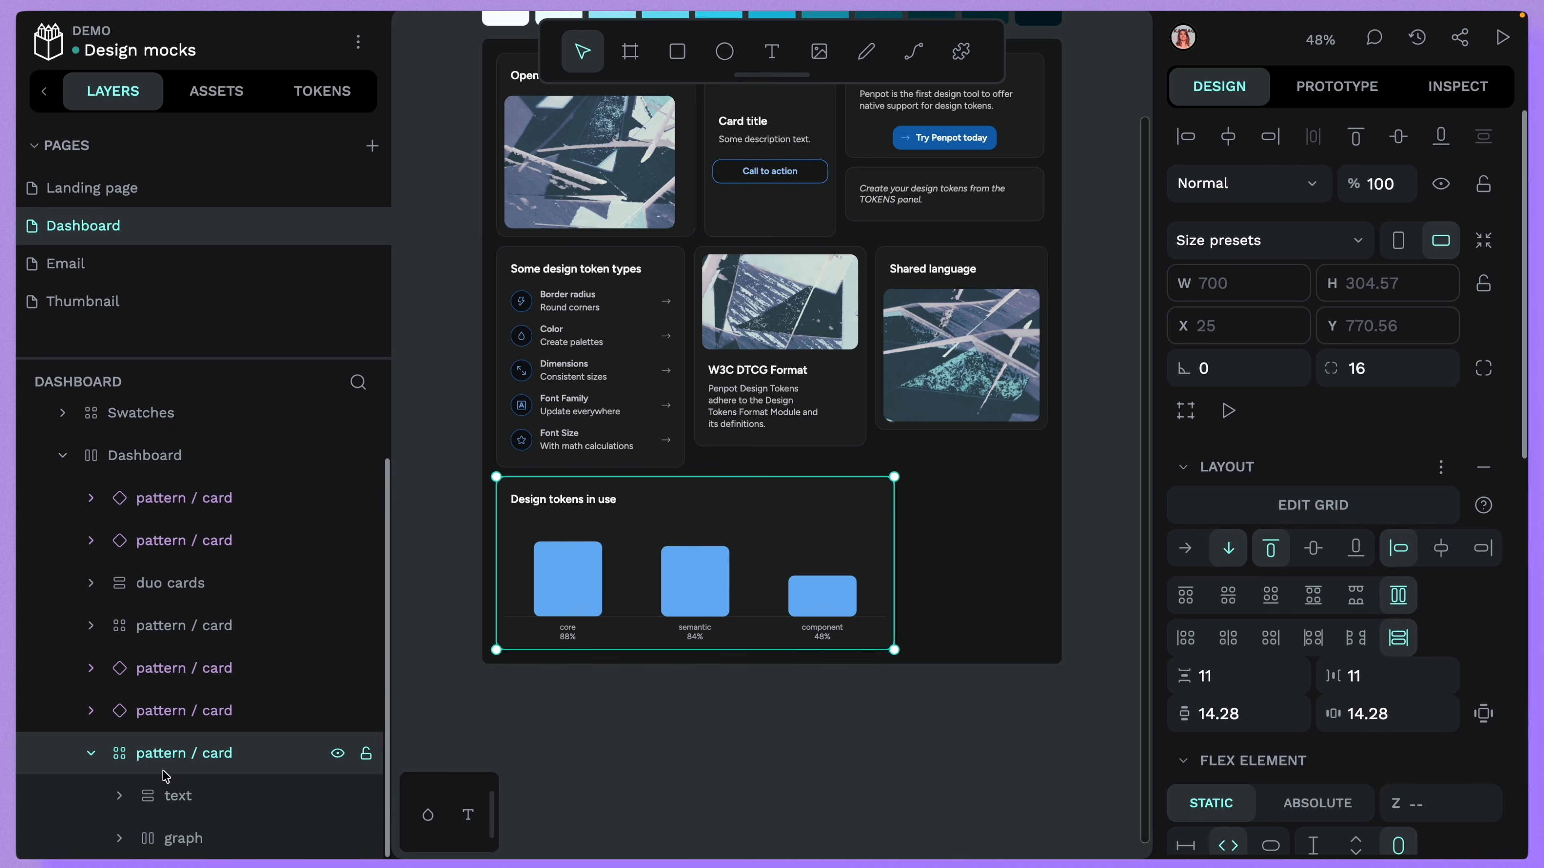
click(176, 837)
click(119, 837)
click(205, 834)
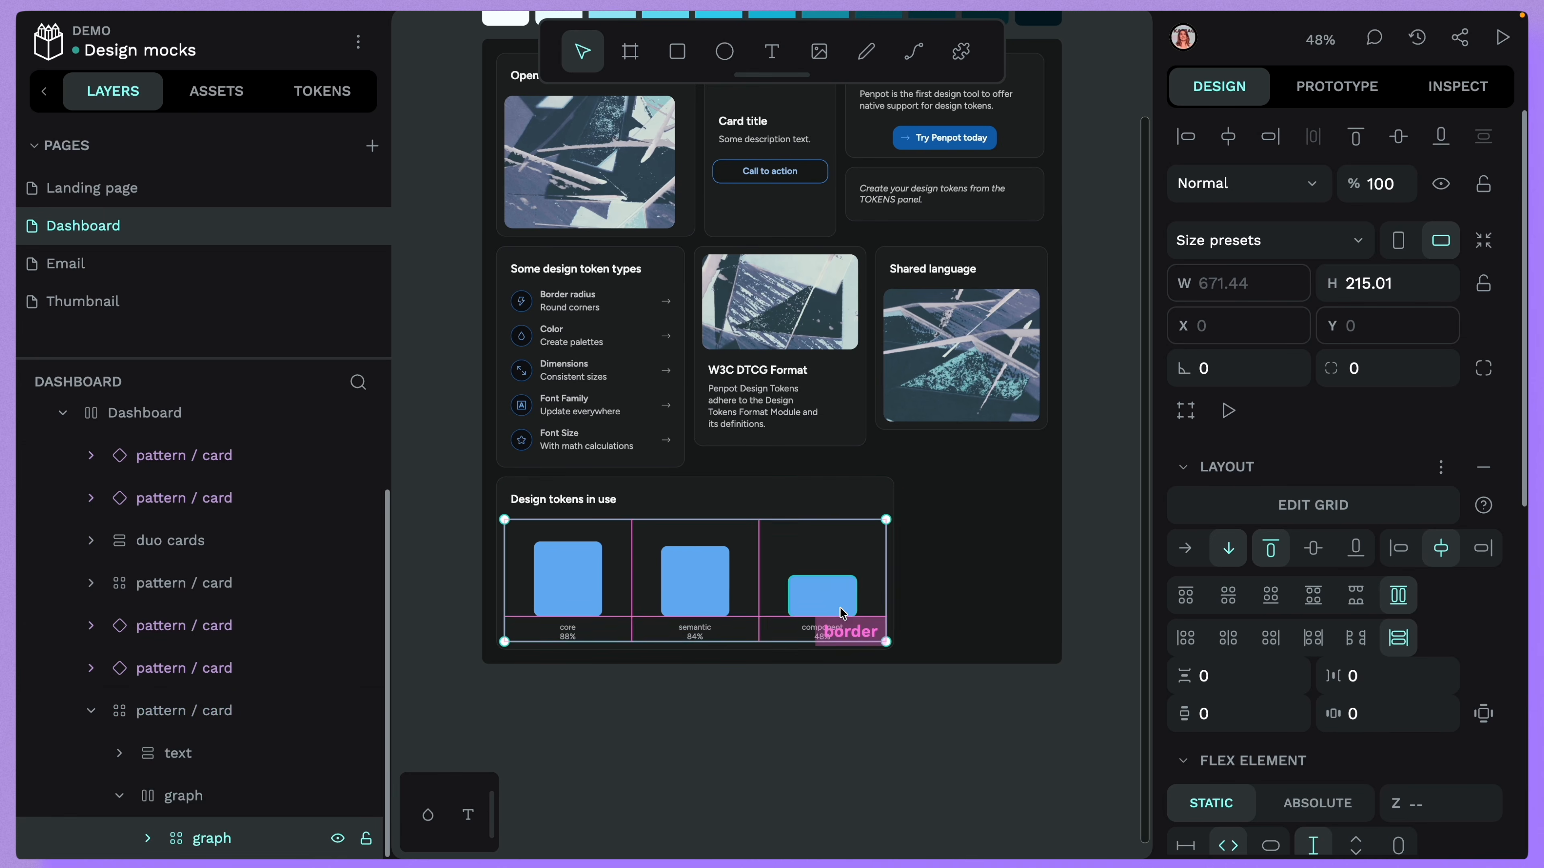
scroll(841, 614, up, 3)
drag(907, 711, 1049, 678)
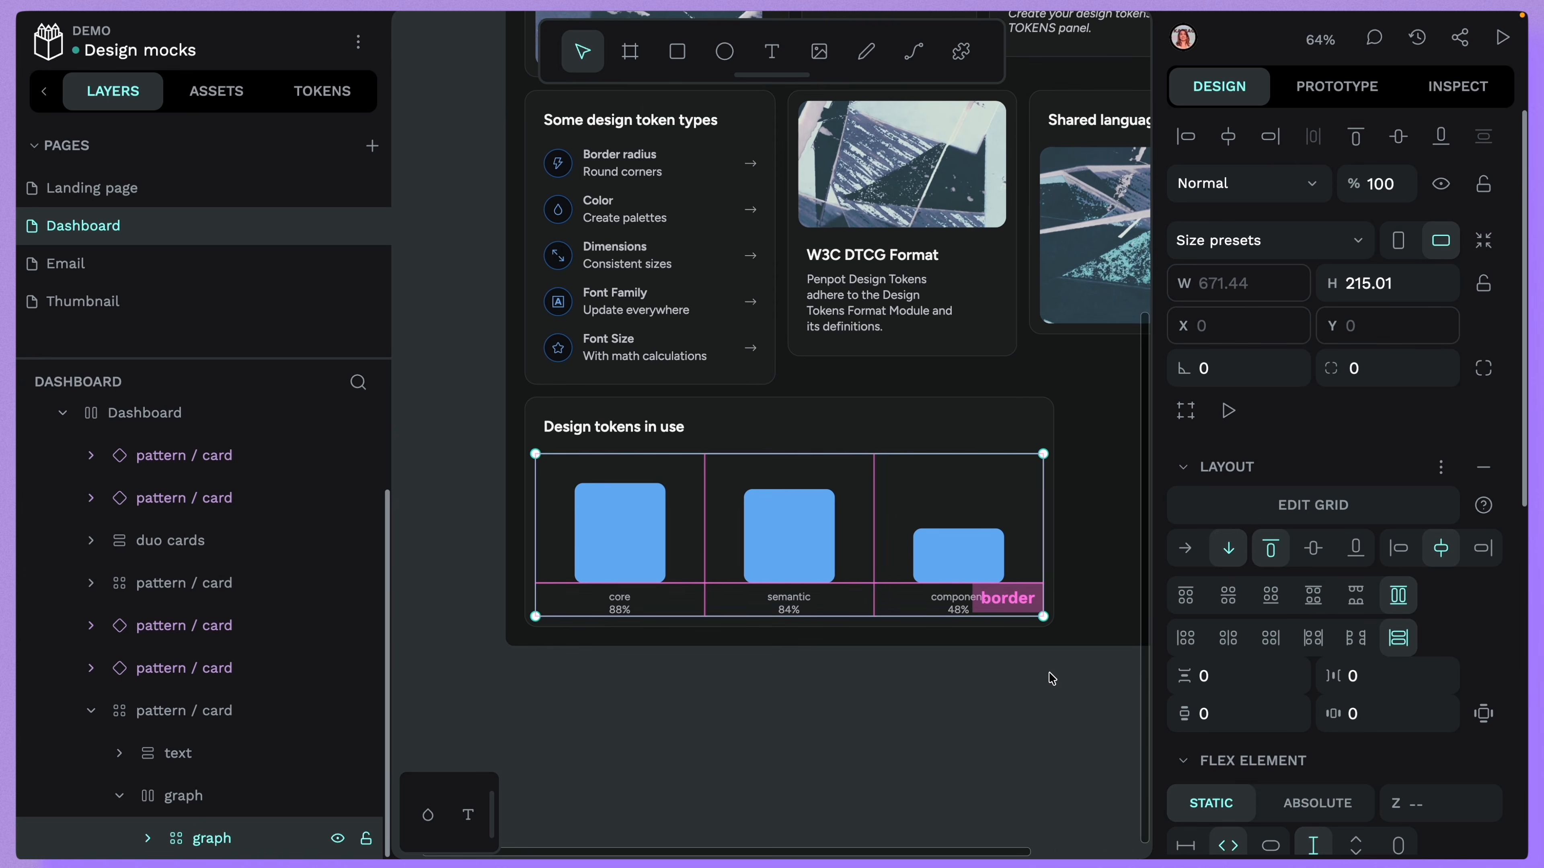
click(1369, 499)
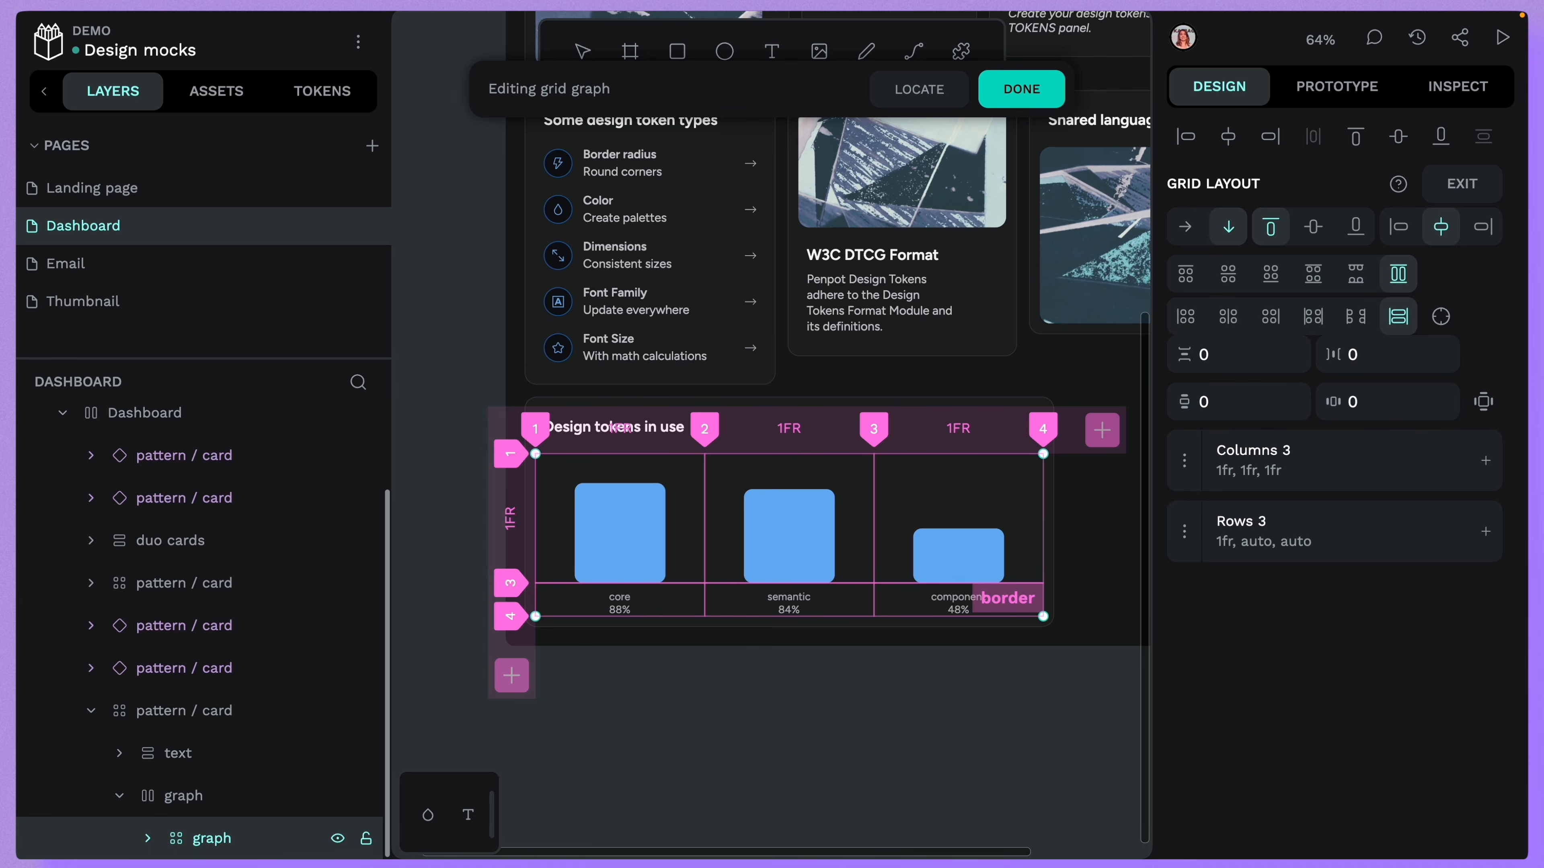
click(1021, 89)
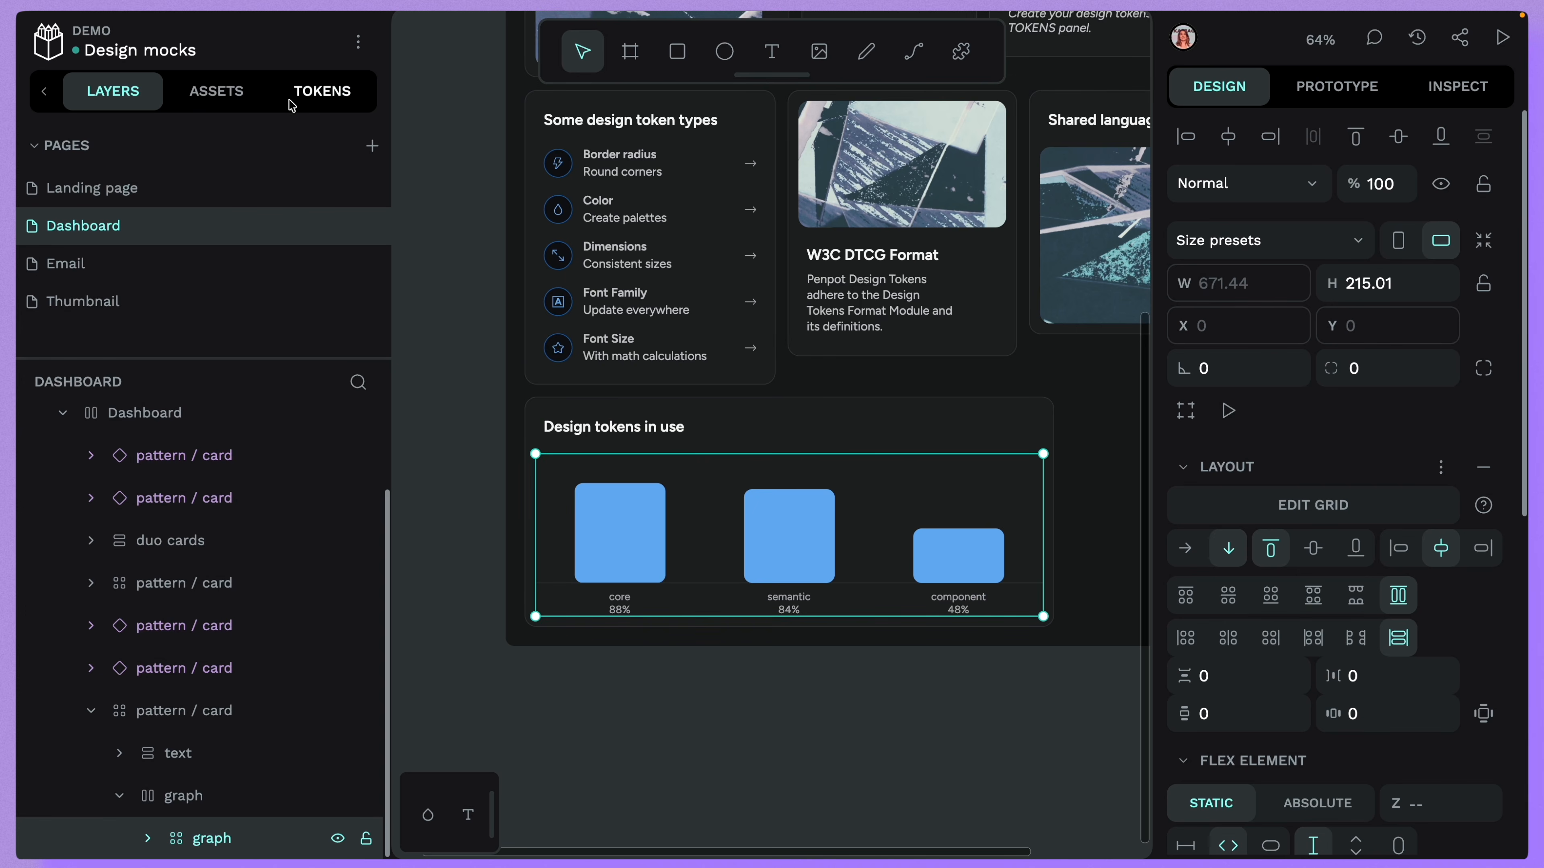
- Preview the design tokens' single-file JSON export and close it without exporting
click(291, 104)
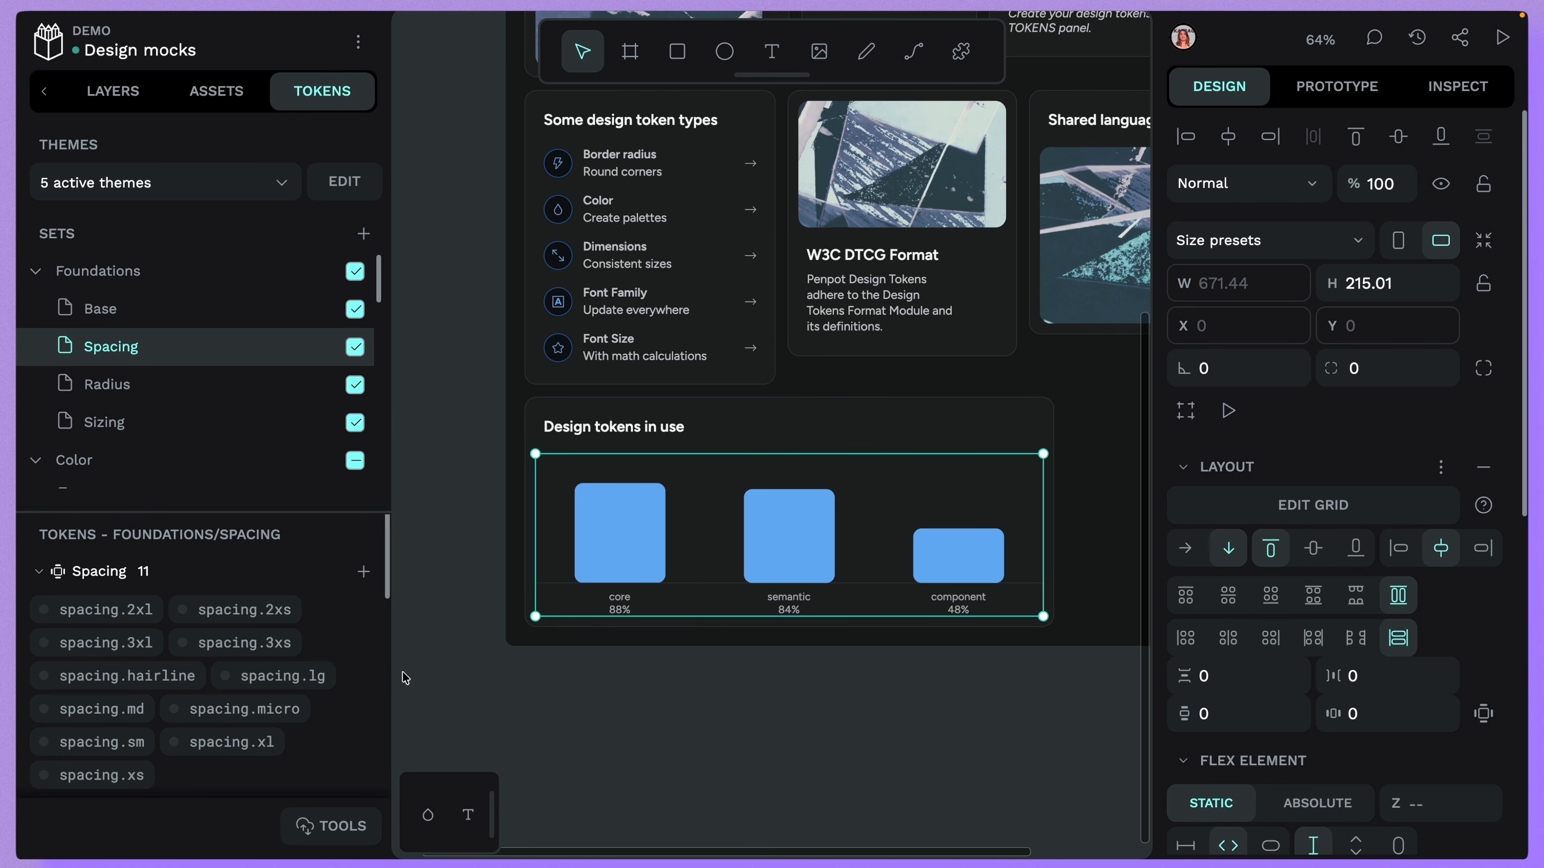
click(328, 825)
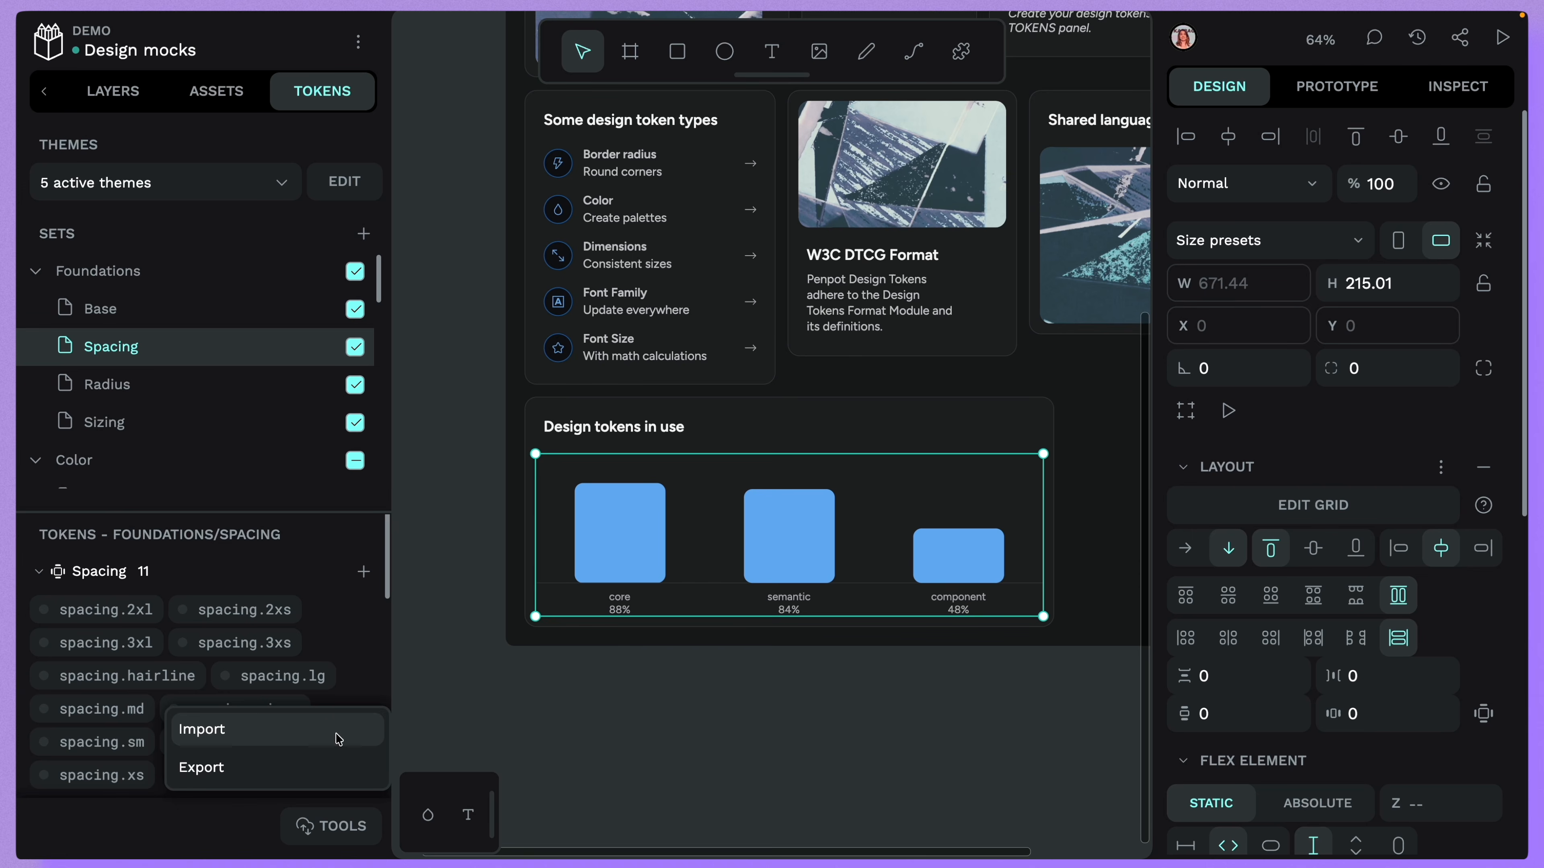
click(296, 768)
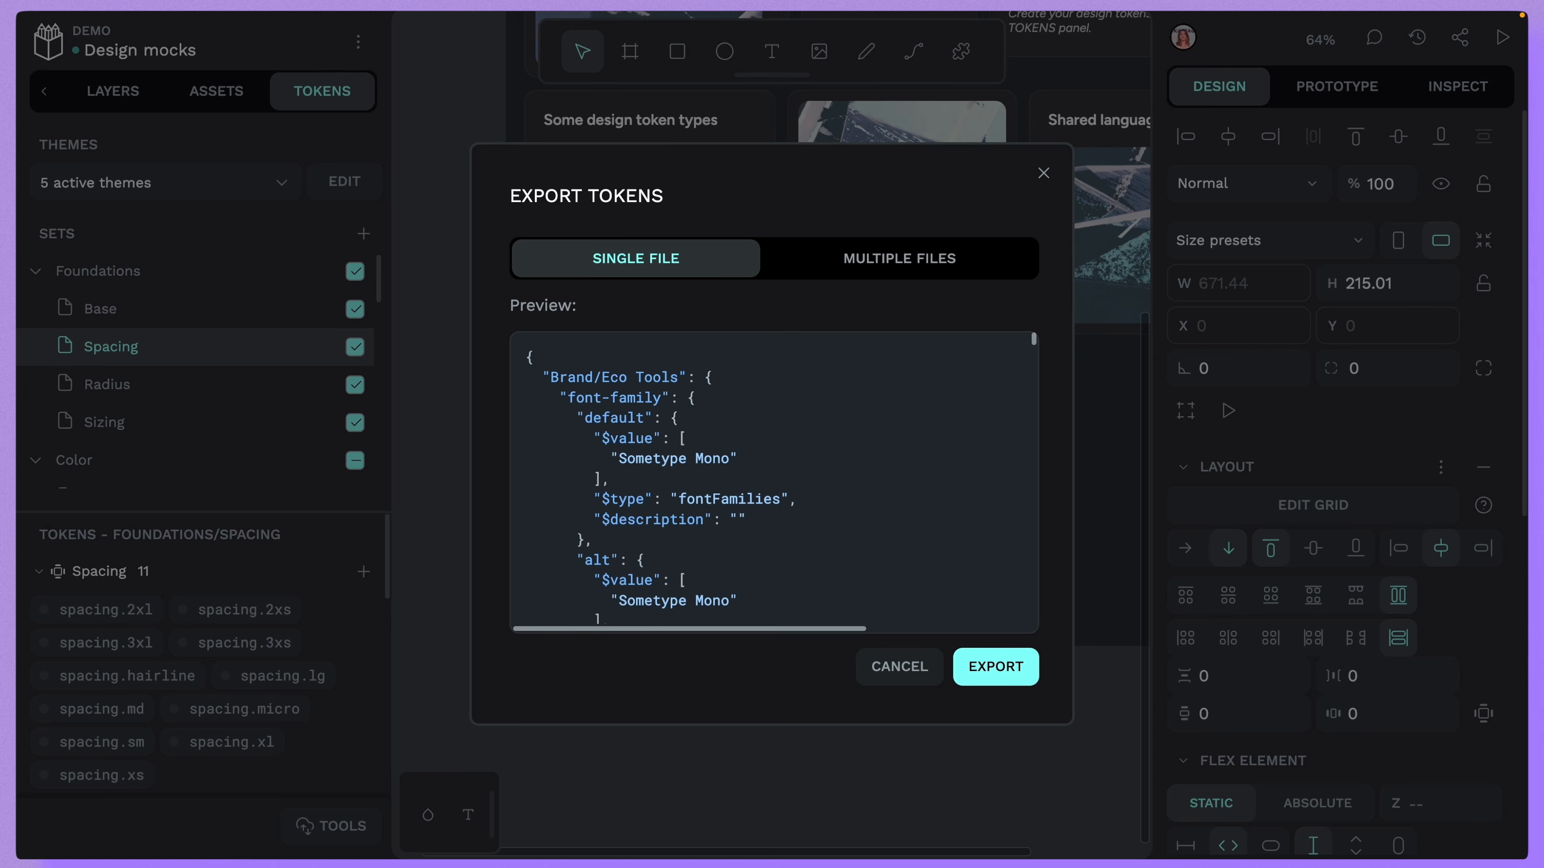
click(900, 666)
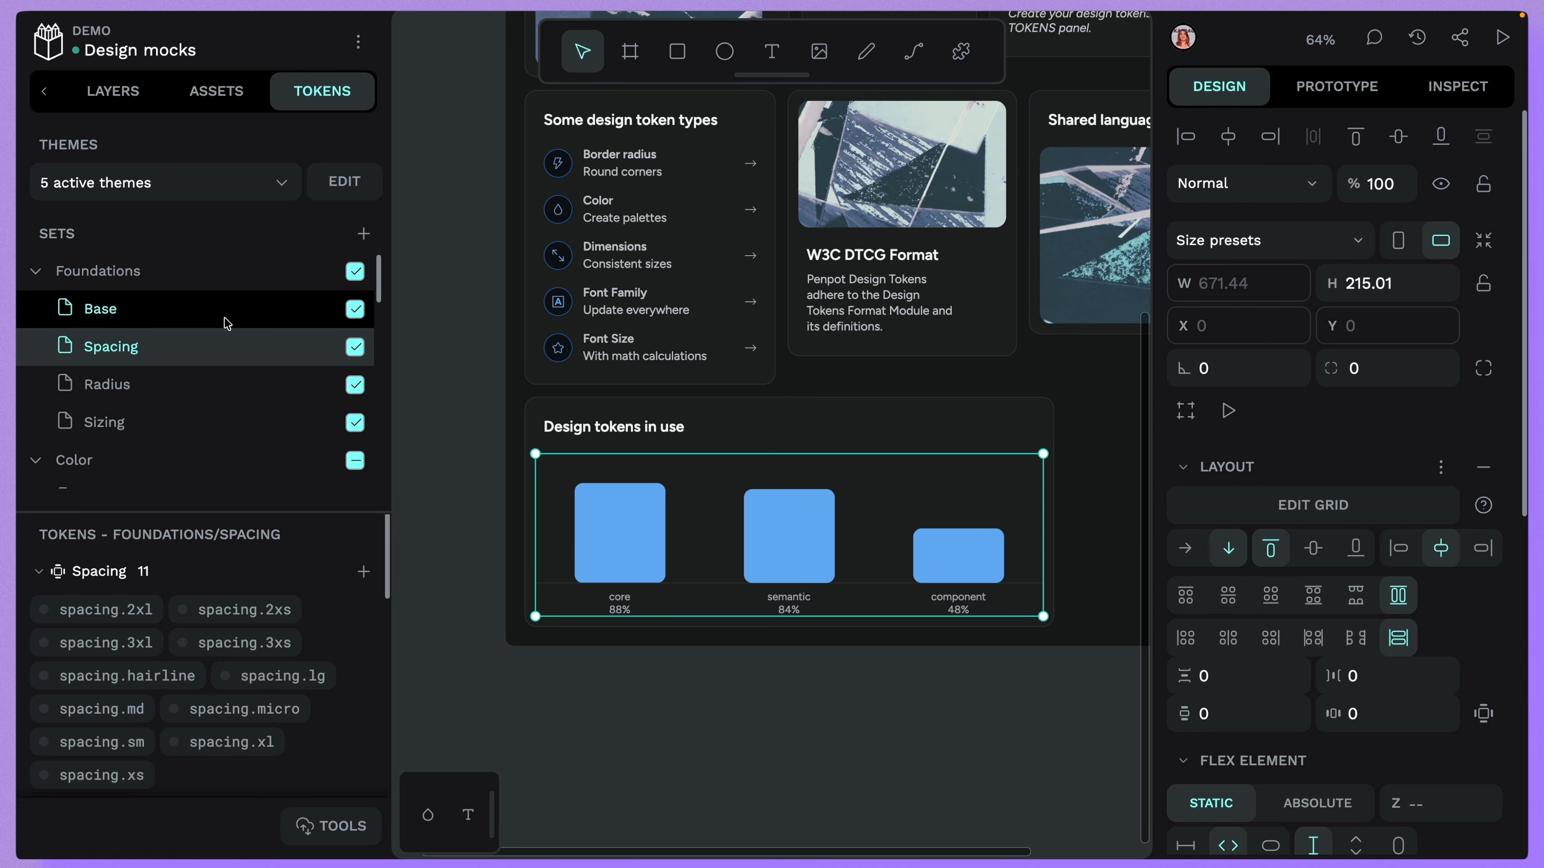
- Apply the Light color mode theme to view the dashboard, and switch back to Dark
click(237, 185)
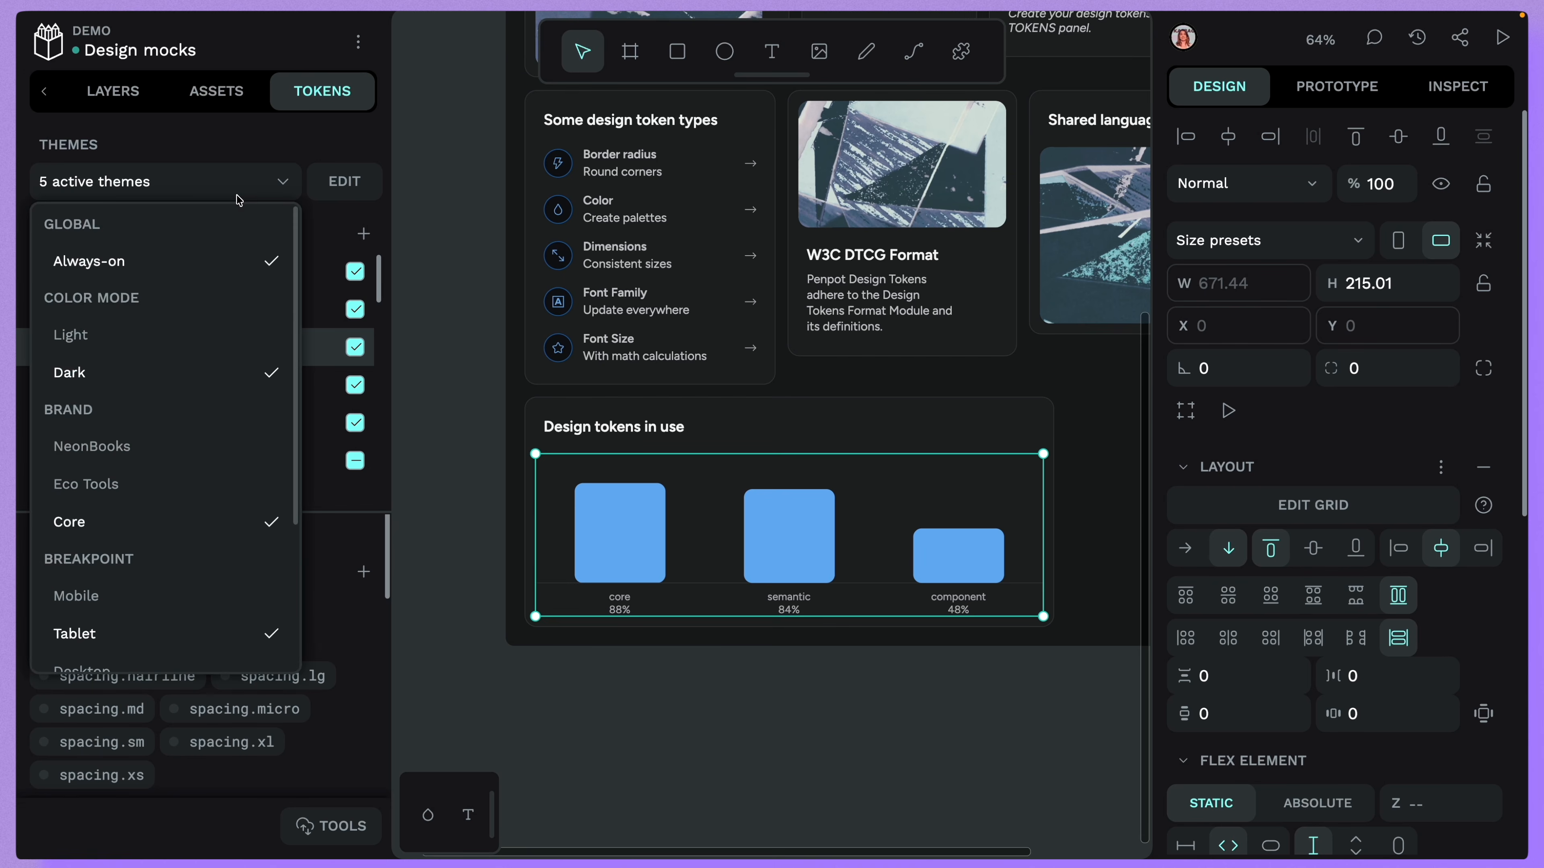
click(154, 328)
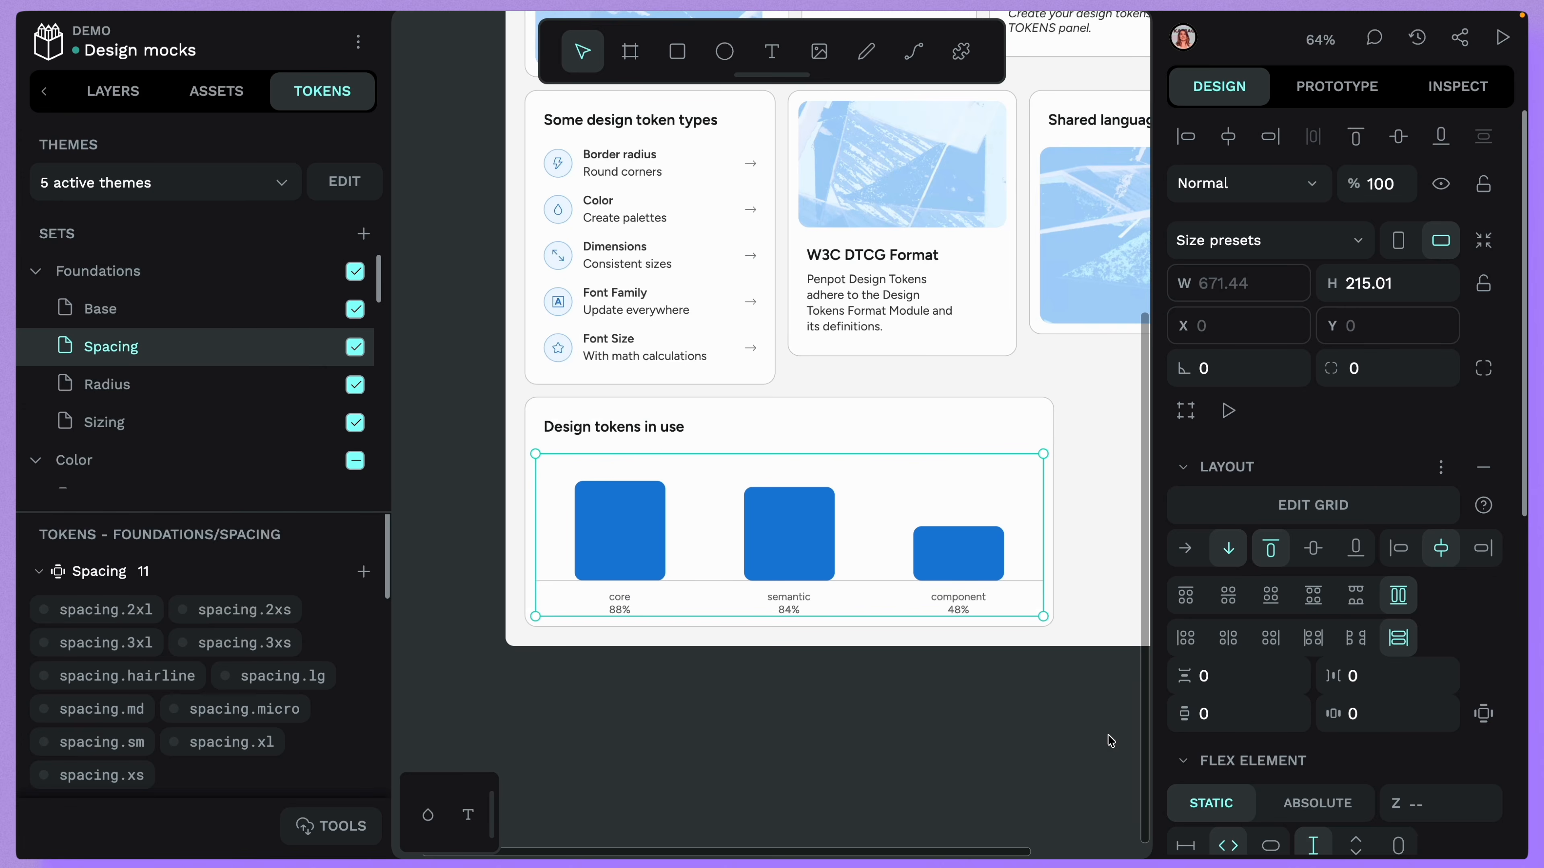
drag(1086, 713, 964, 847)
ctrl+scroll(1010, 669, down, 2)
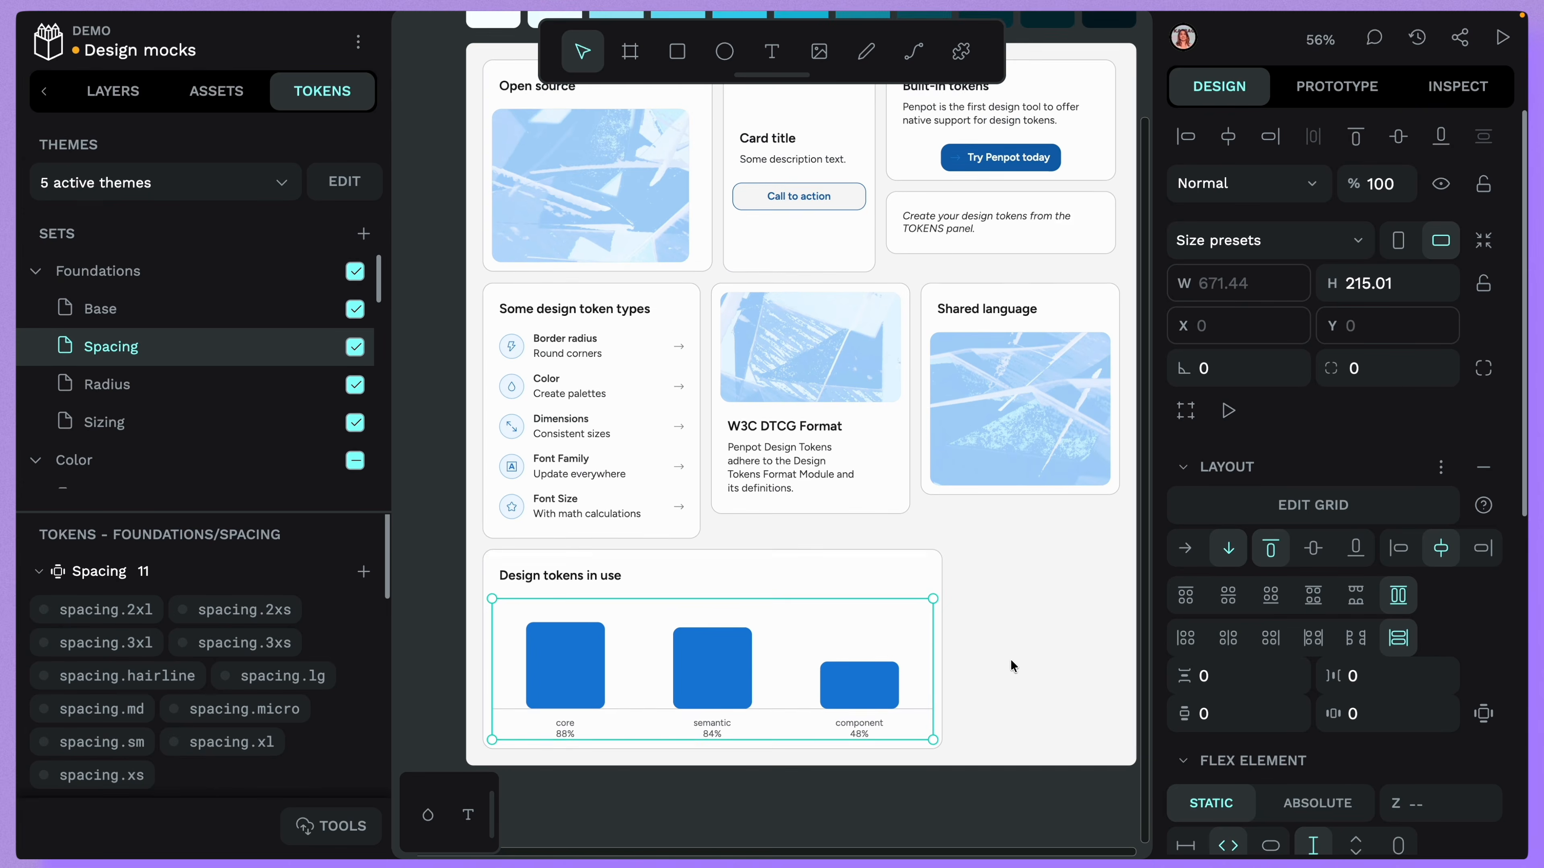
scroll(1006, 666, up, 1)
click(233, 186)
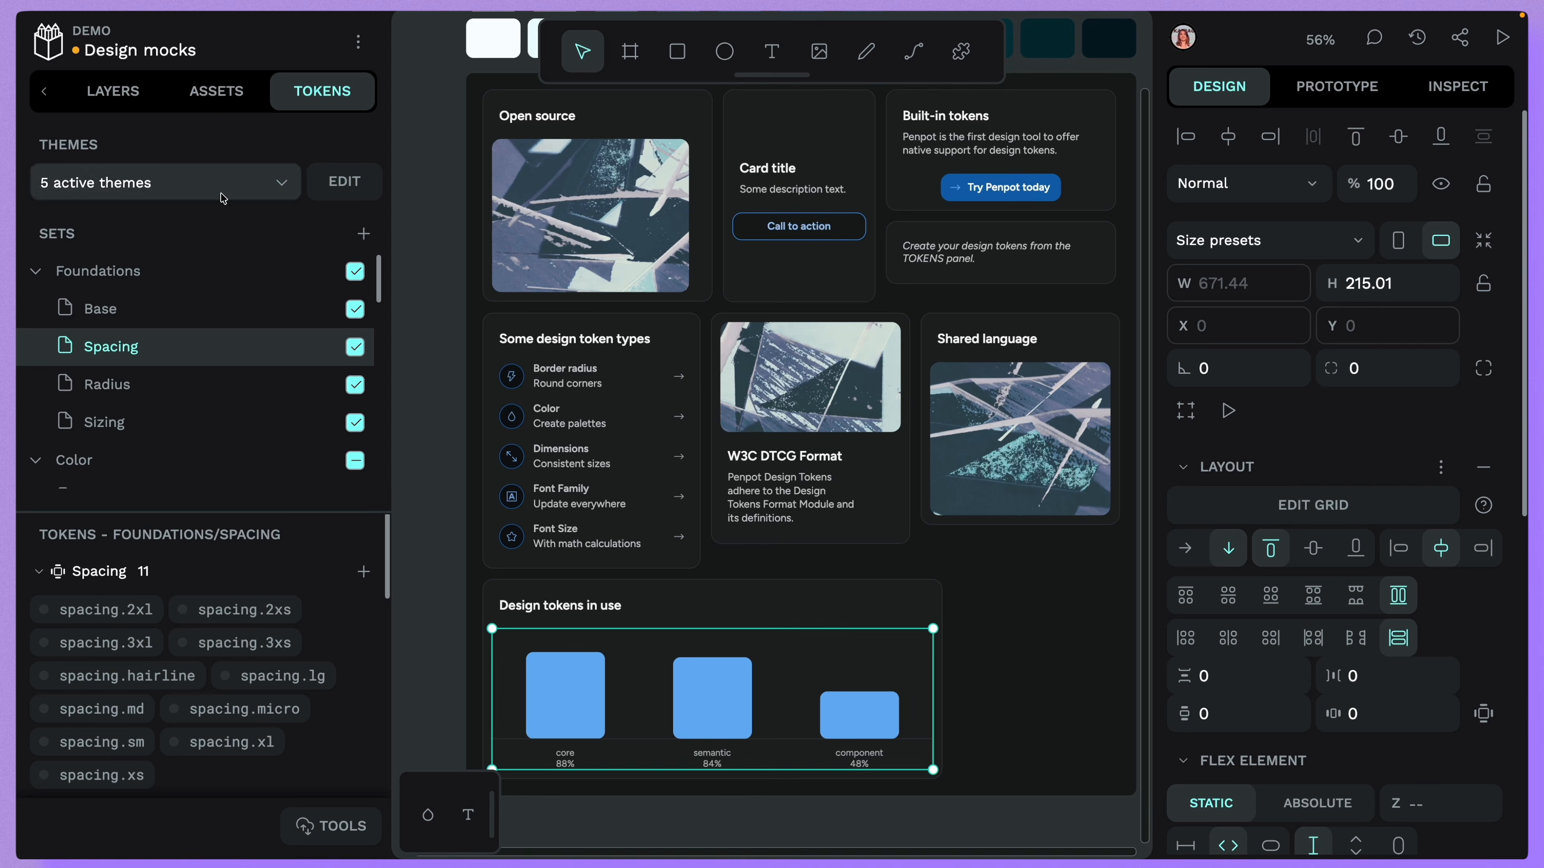
- Try the NeonBooks and Eco Tools brand themes on the dashboard, and return to the Core brand
click(221, 194)
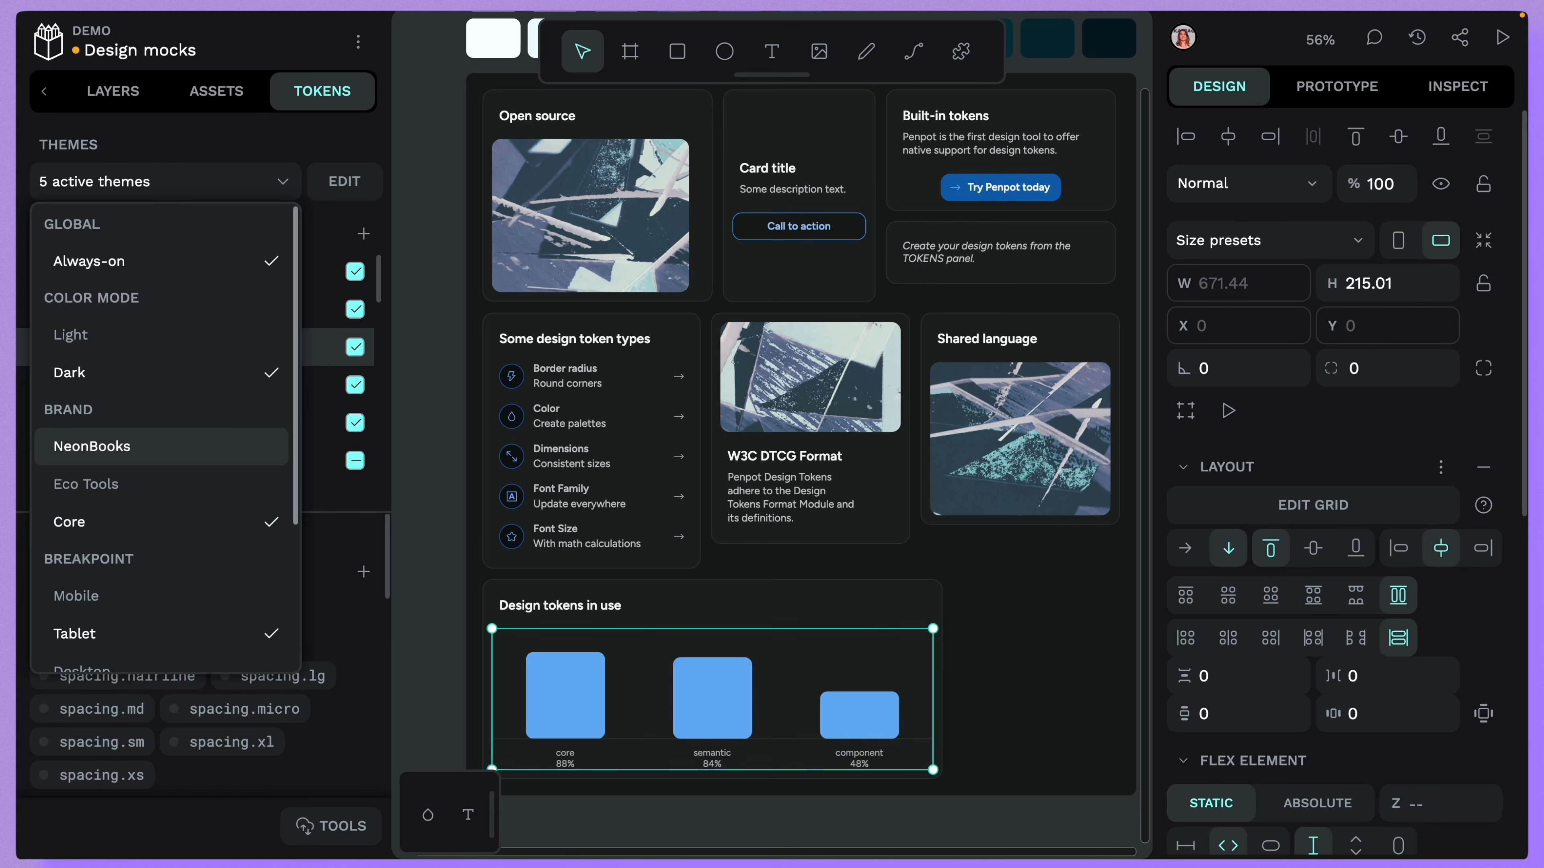
click(91, 447)
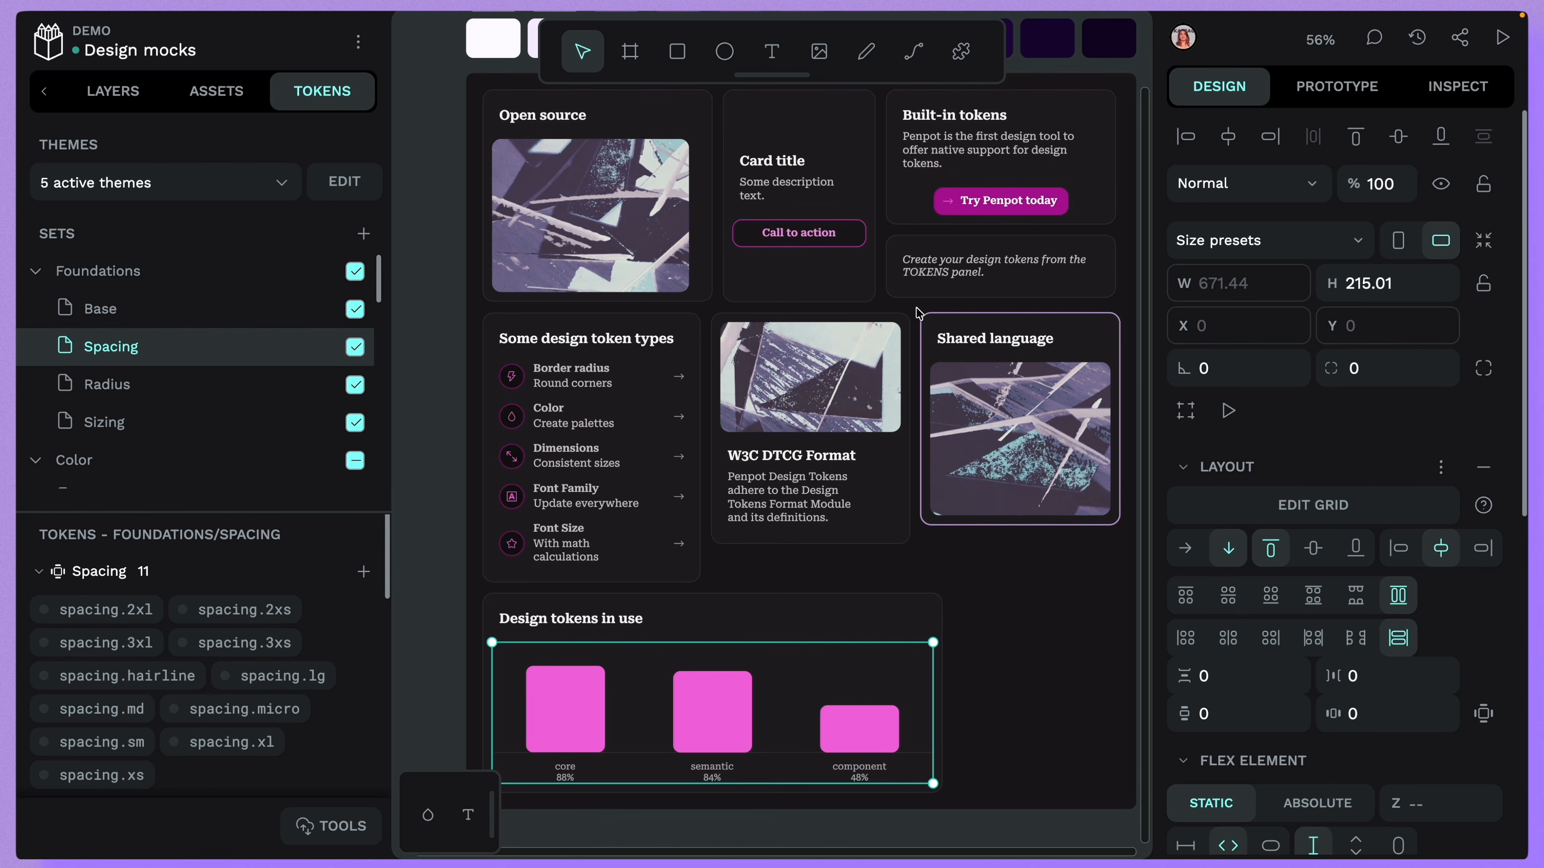
click(158, 190)
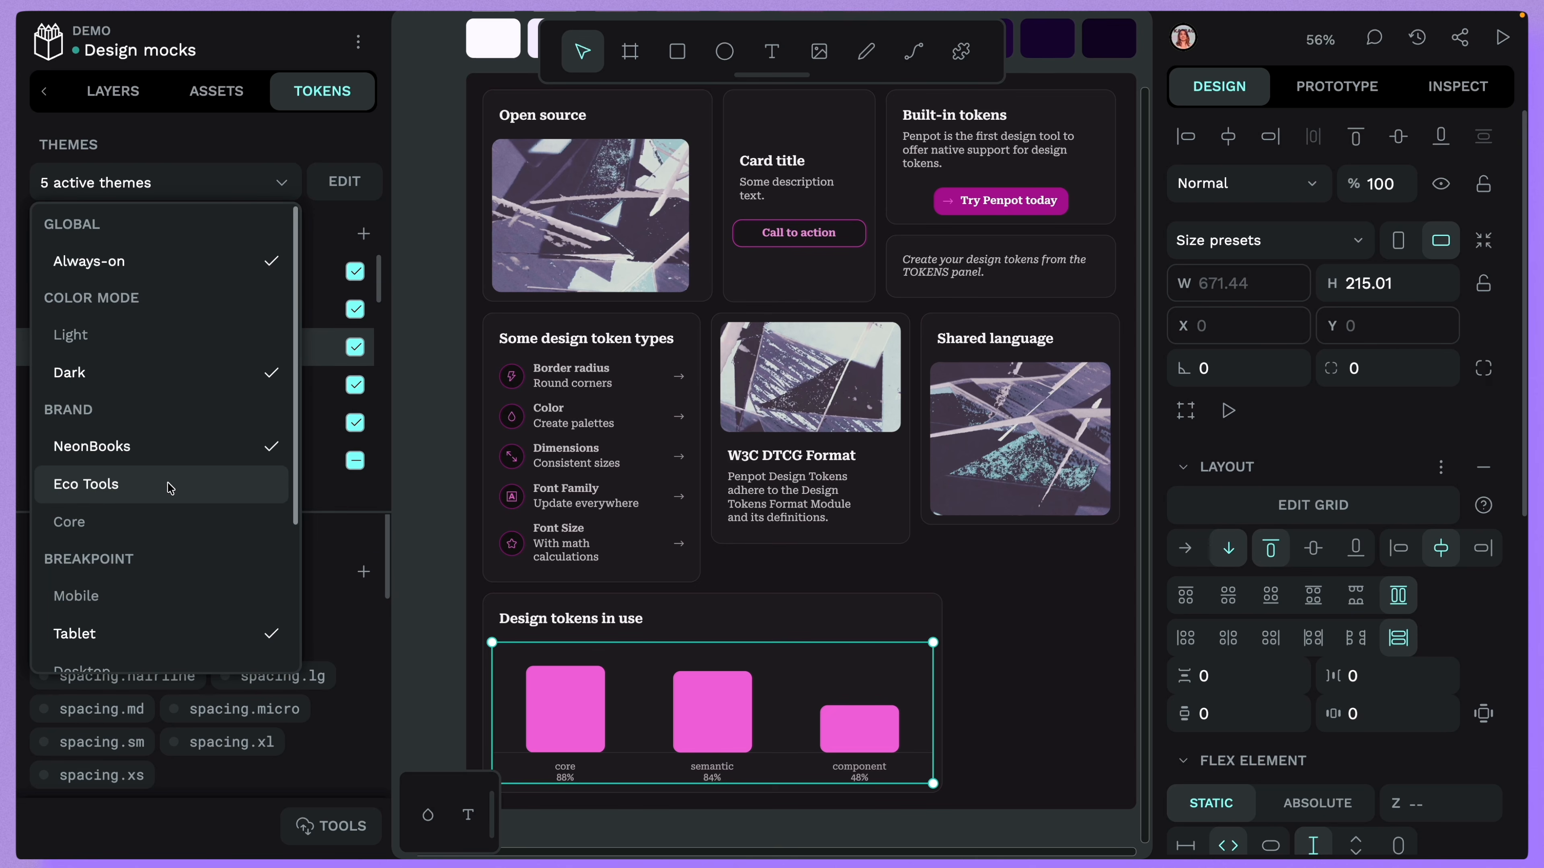
click(178, 489)
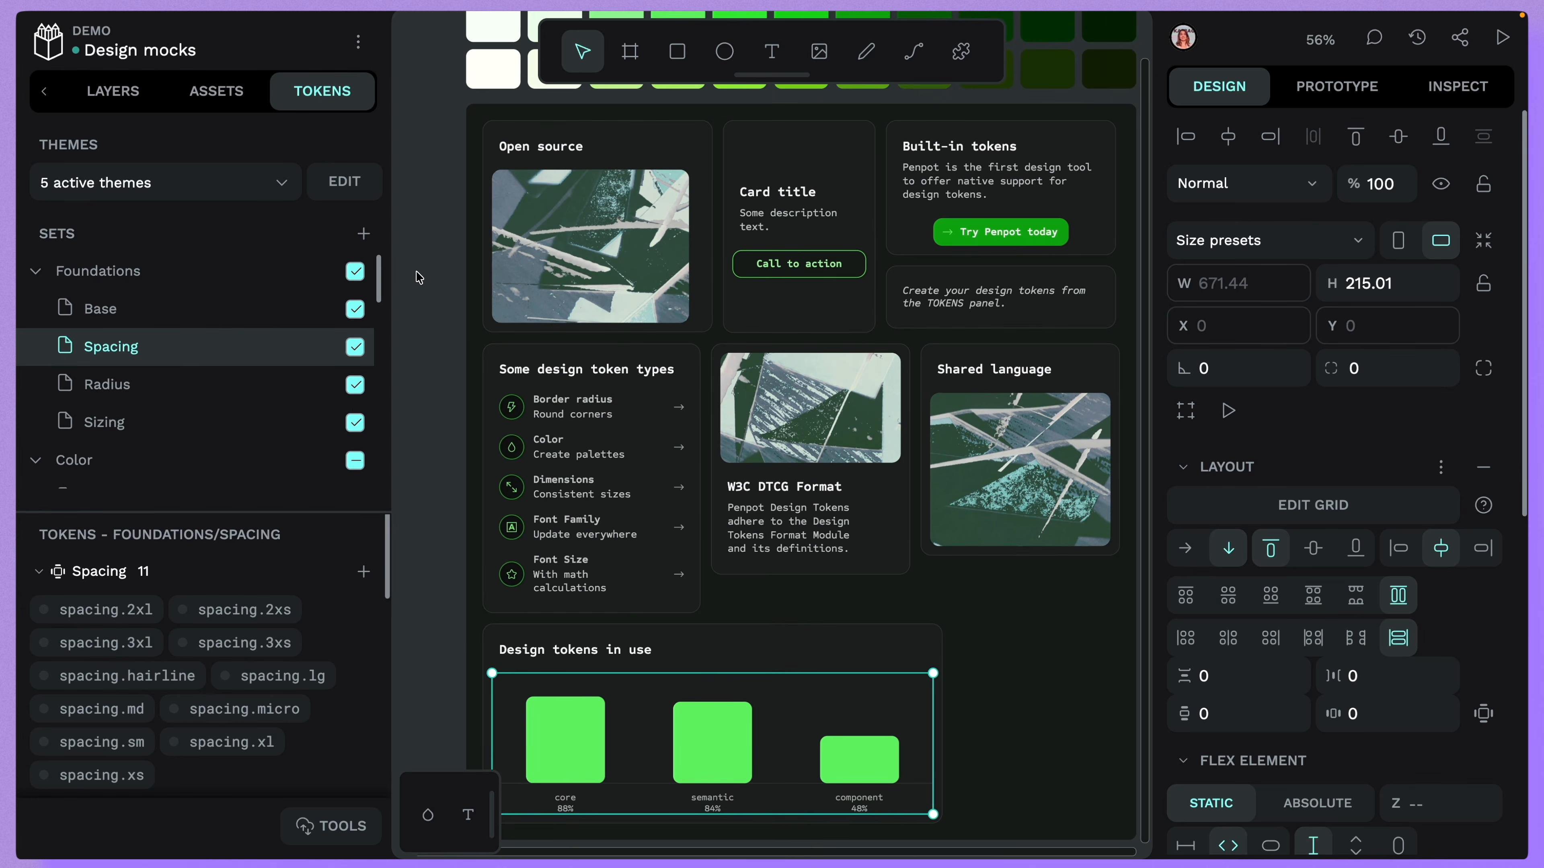
click(191, 184)
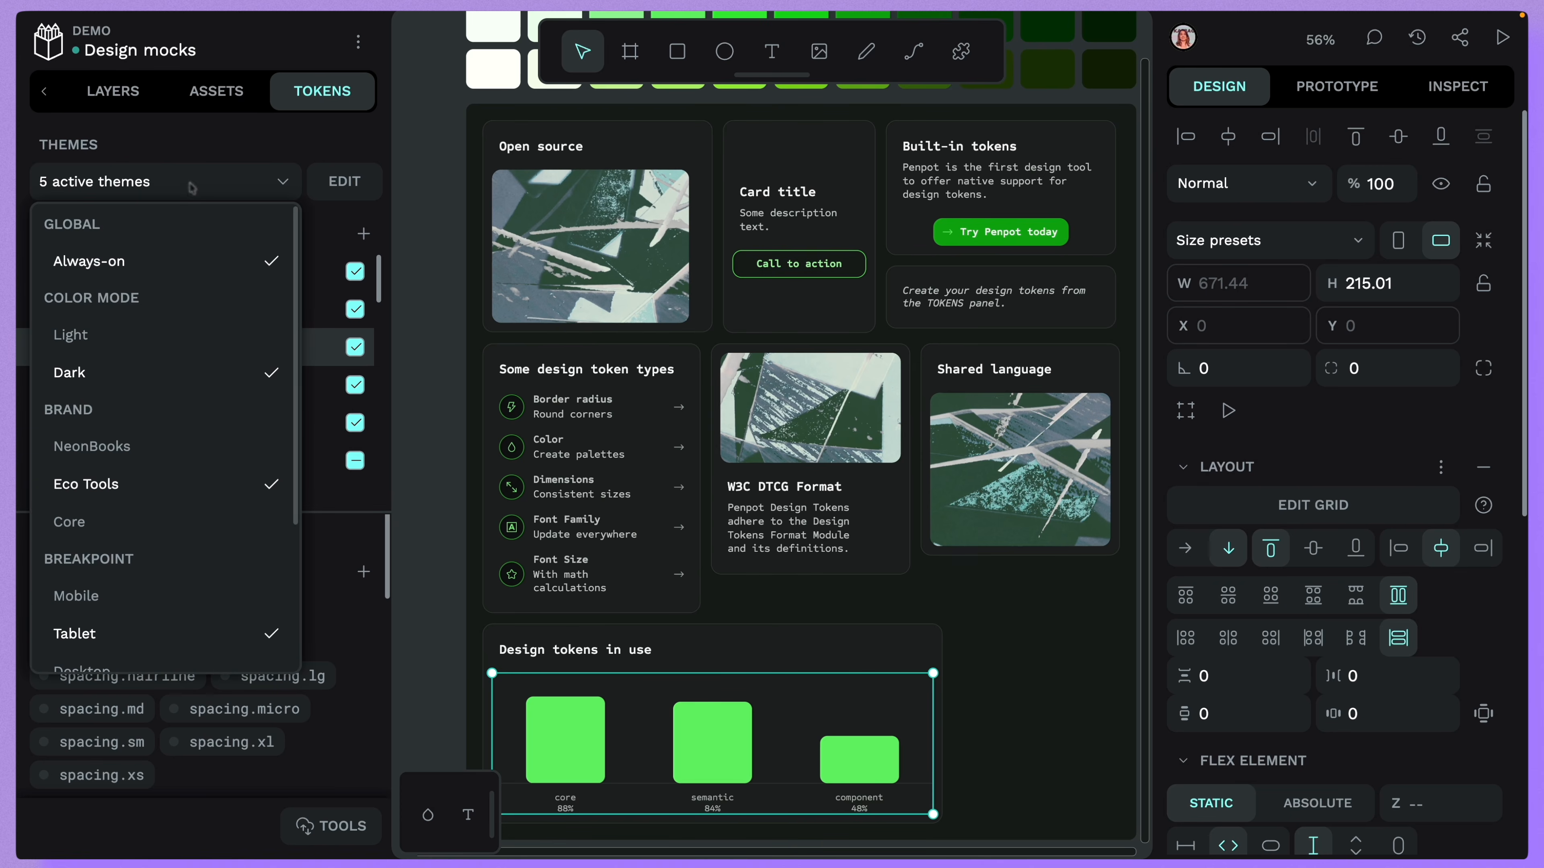
click(91, 522)
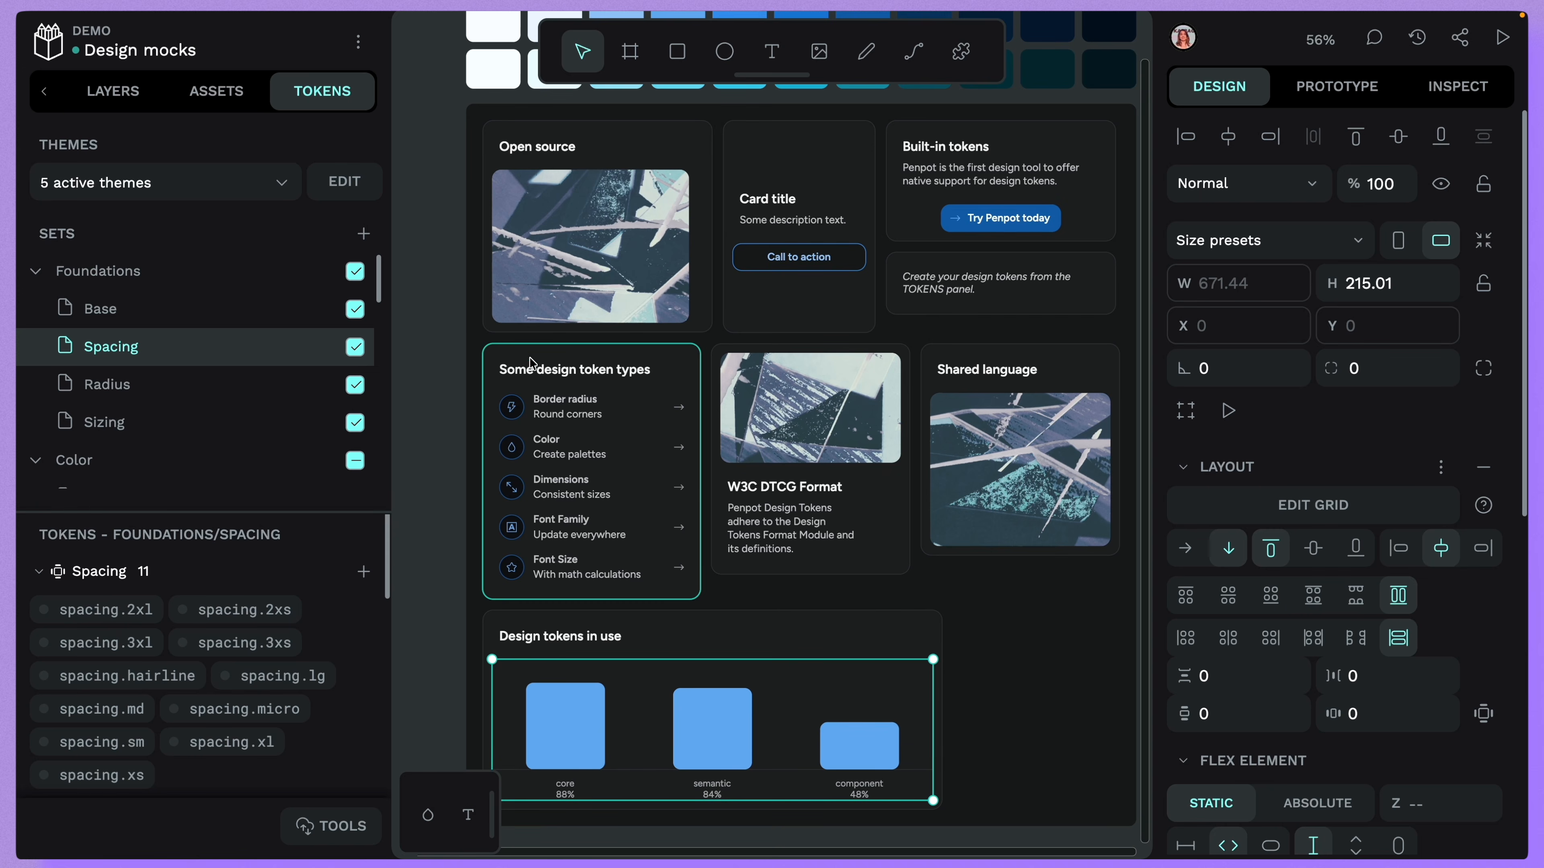
- Select the "Card title" card and check which libraries are connected to the file
click(769, 330)
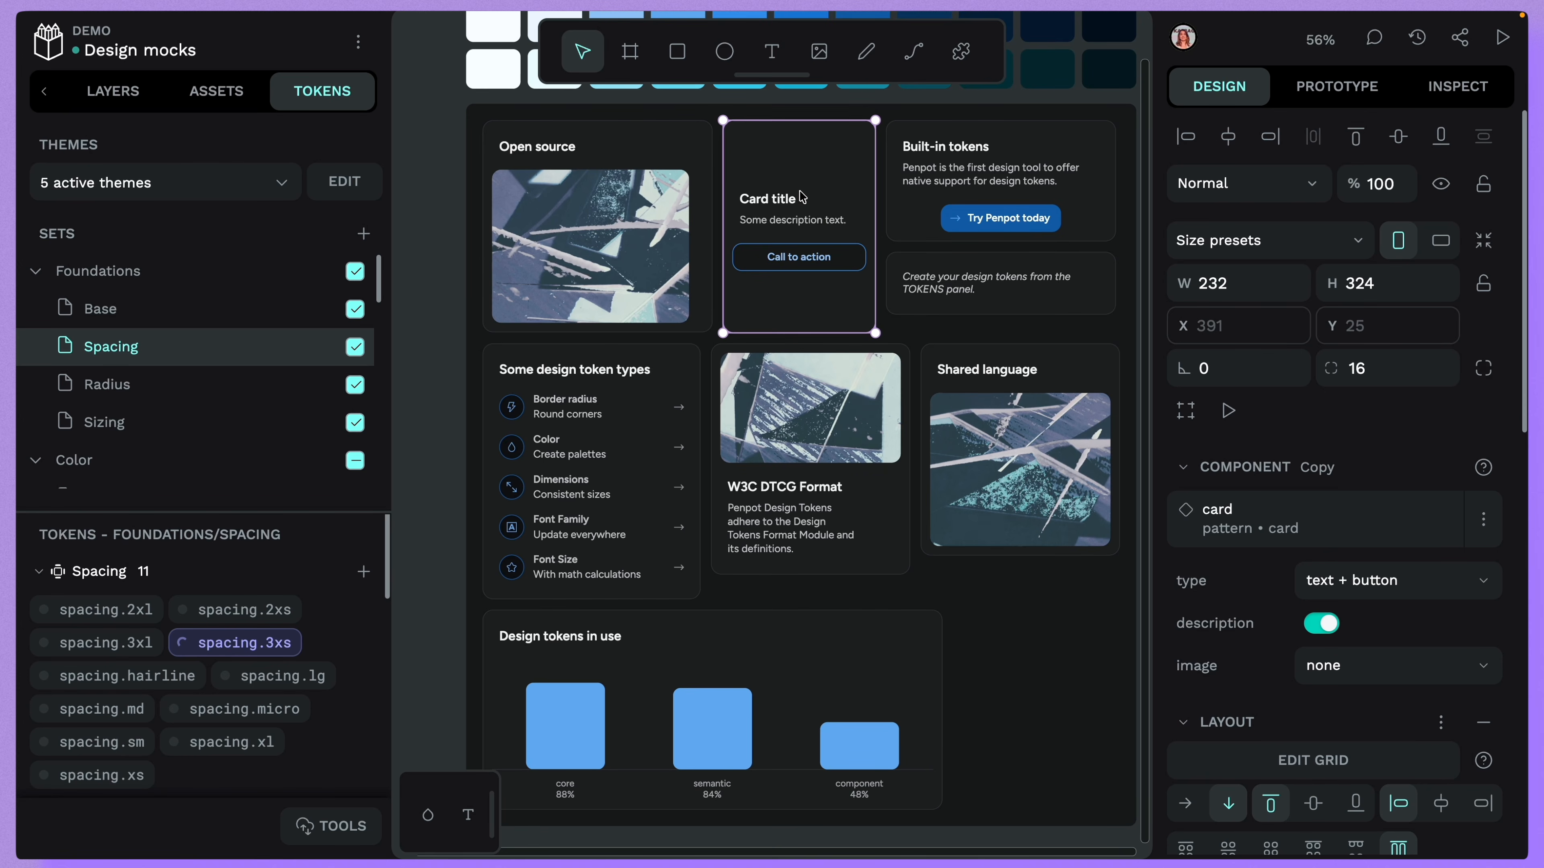
click(238, 94)
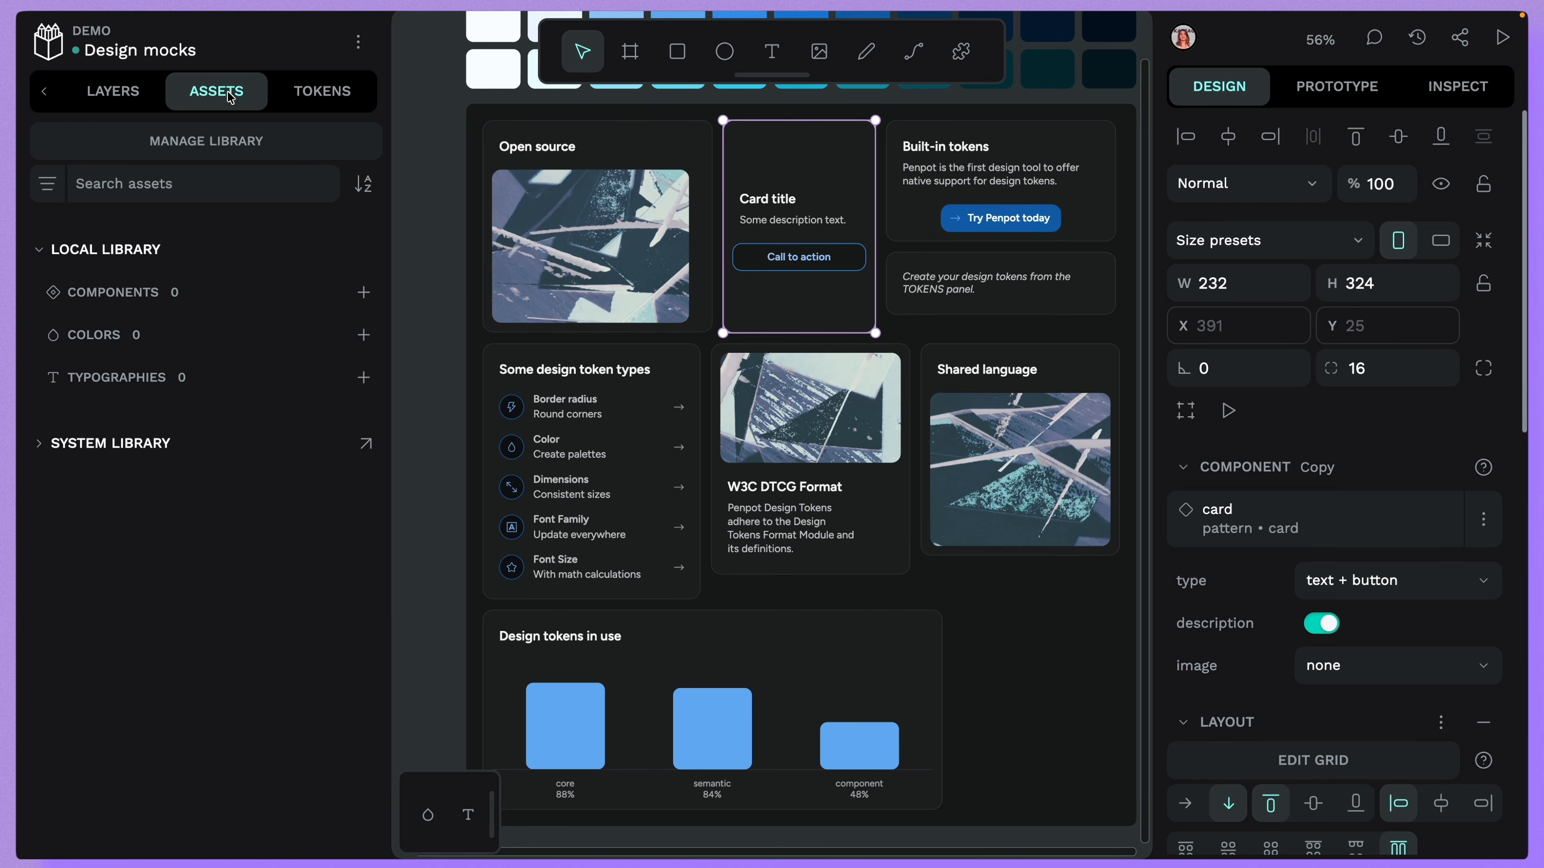
click(249, 144)
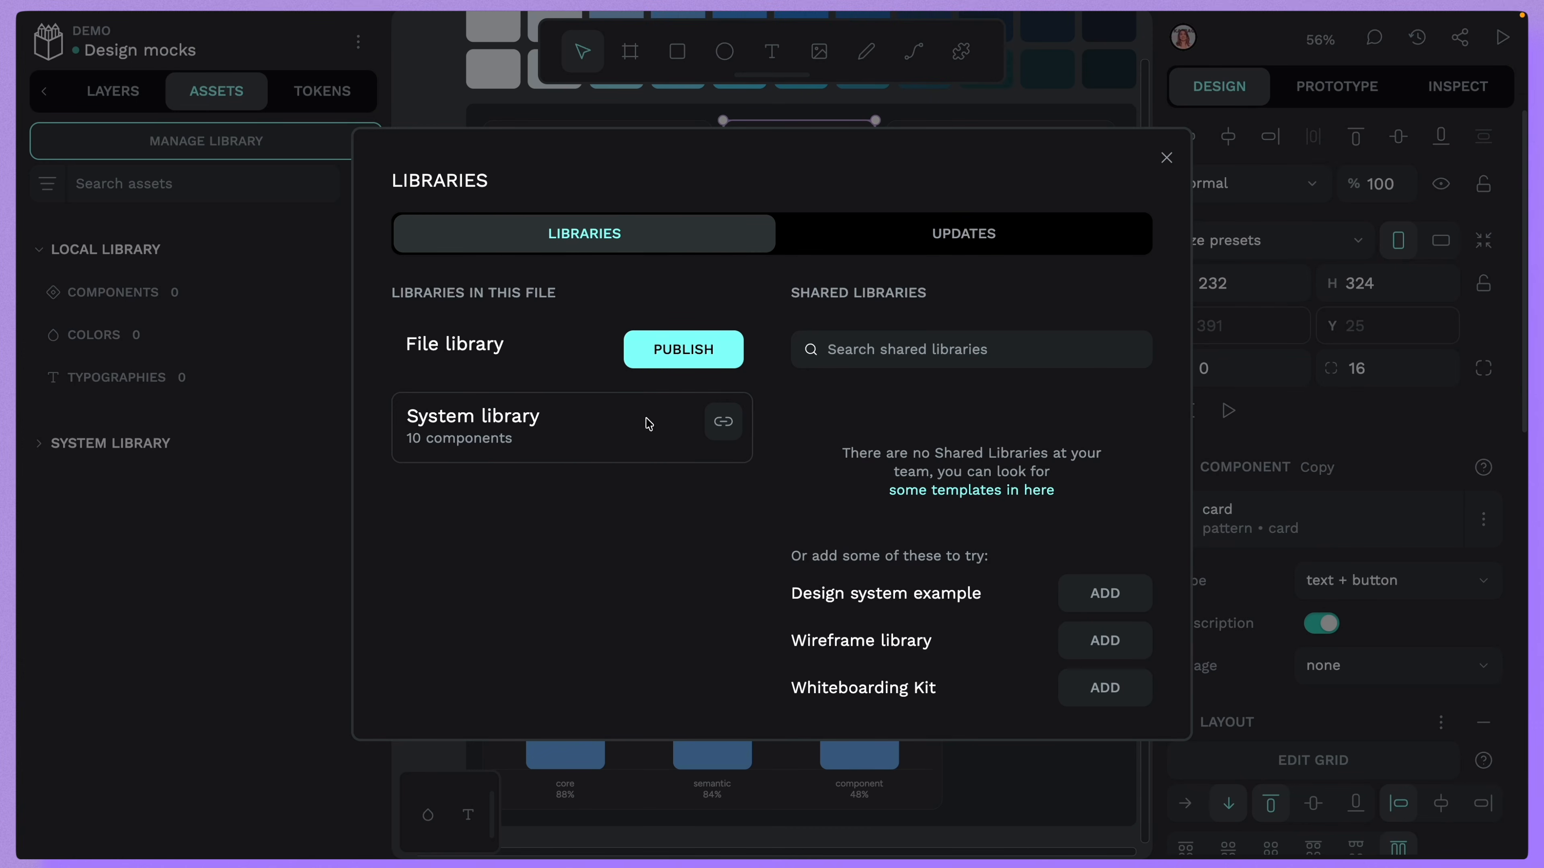
click(1166, 158)
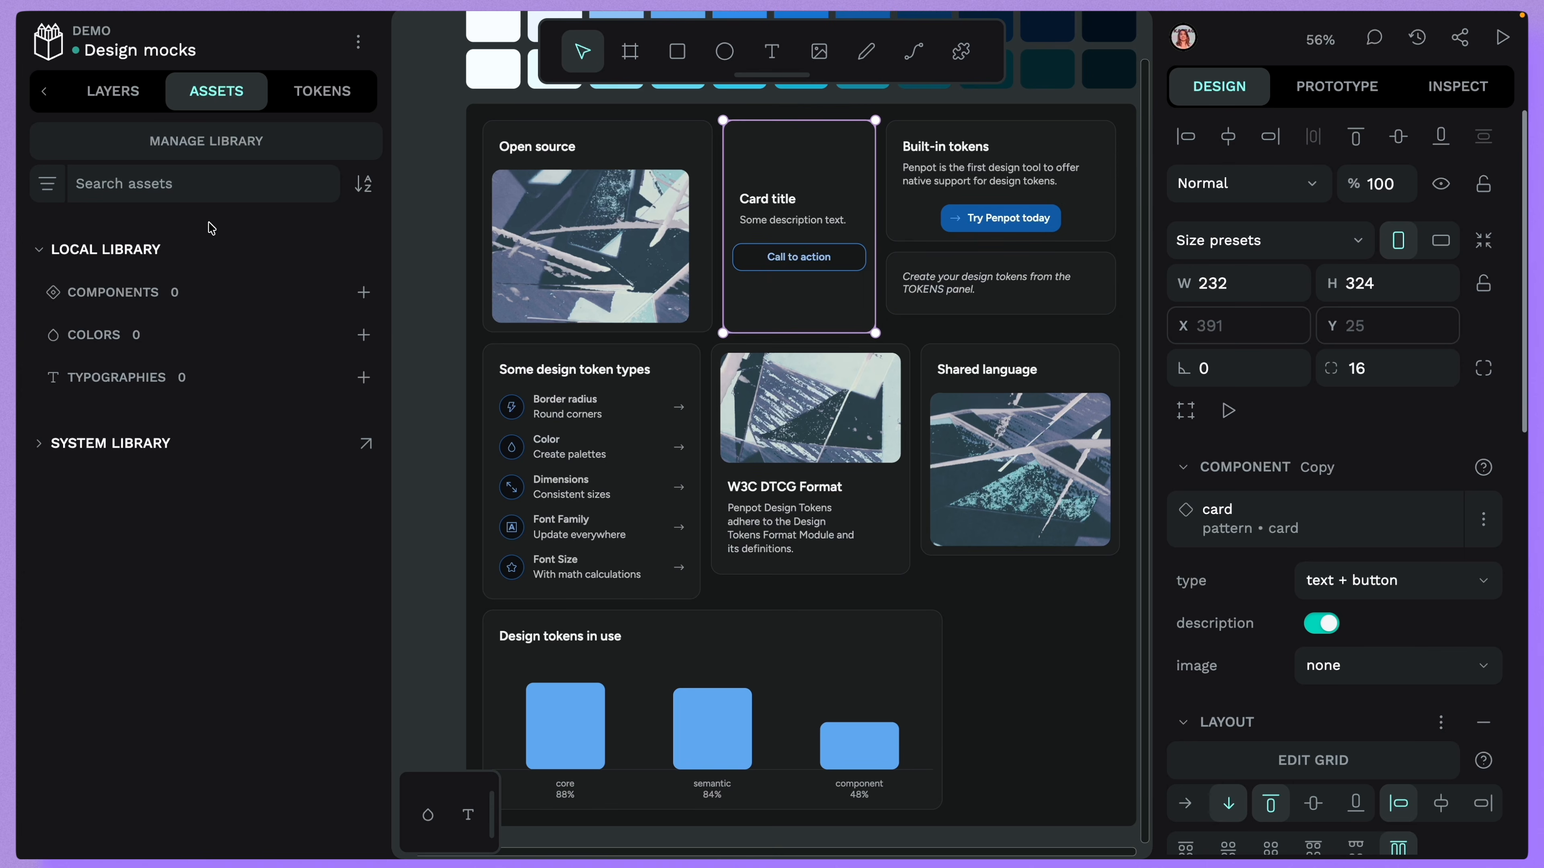
- Insert a card component from the System library's pattern group into the Dashboard board, between the "Card title" and "Built-in tokens" cards
click(113, 450)
click(118, 487)
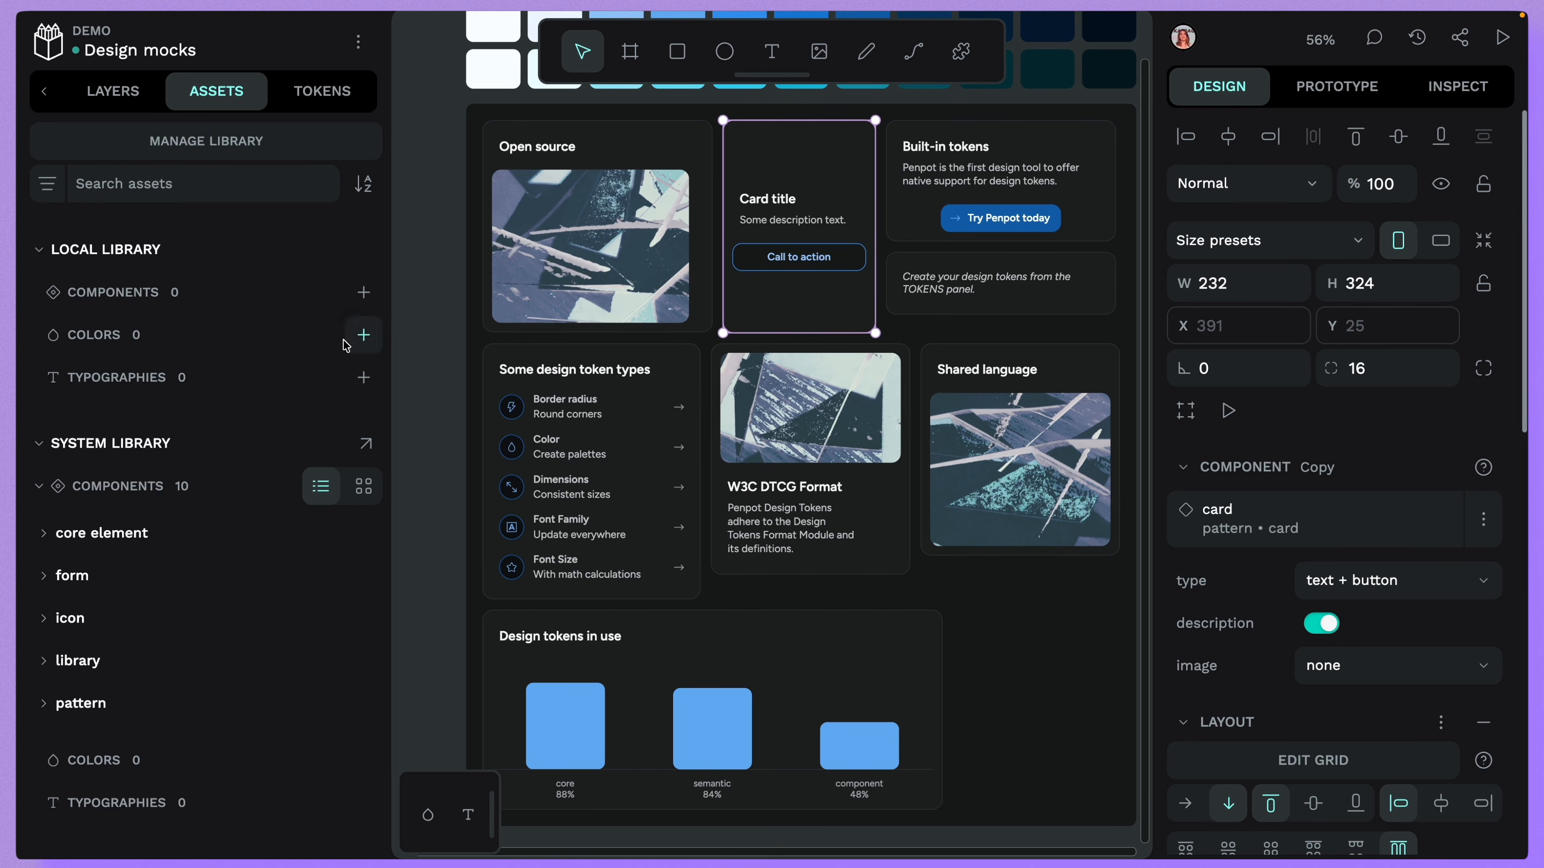
click(91, 694)
scroll(240, 666, down, 1)
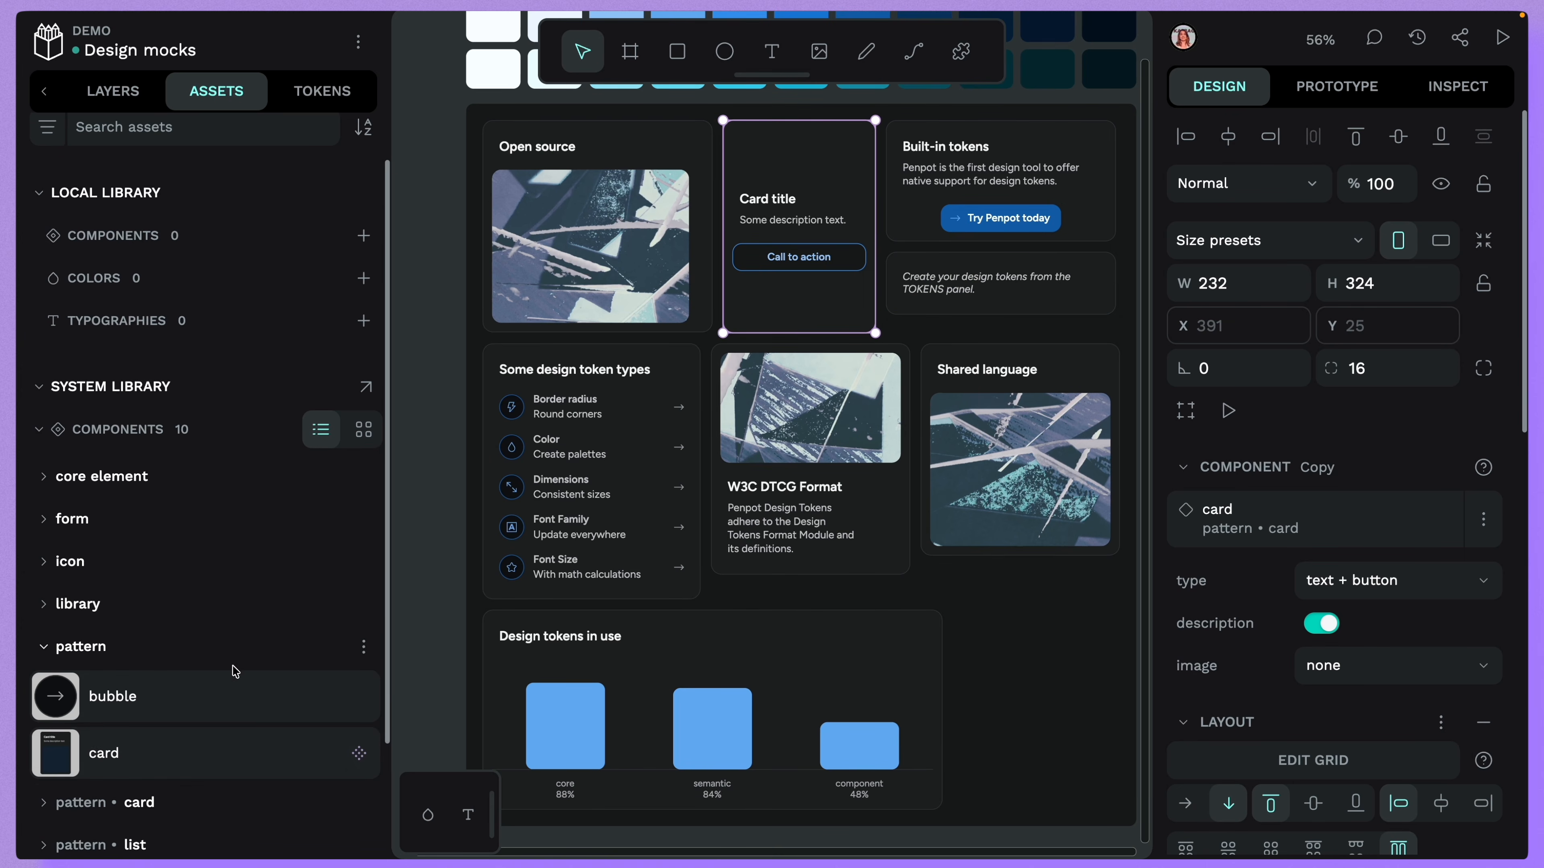
drag(142, 756, 844, 260)
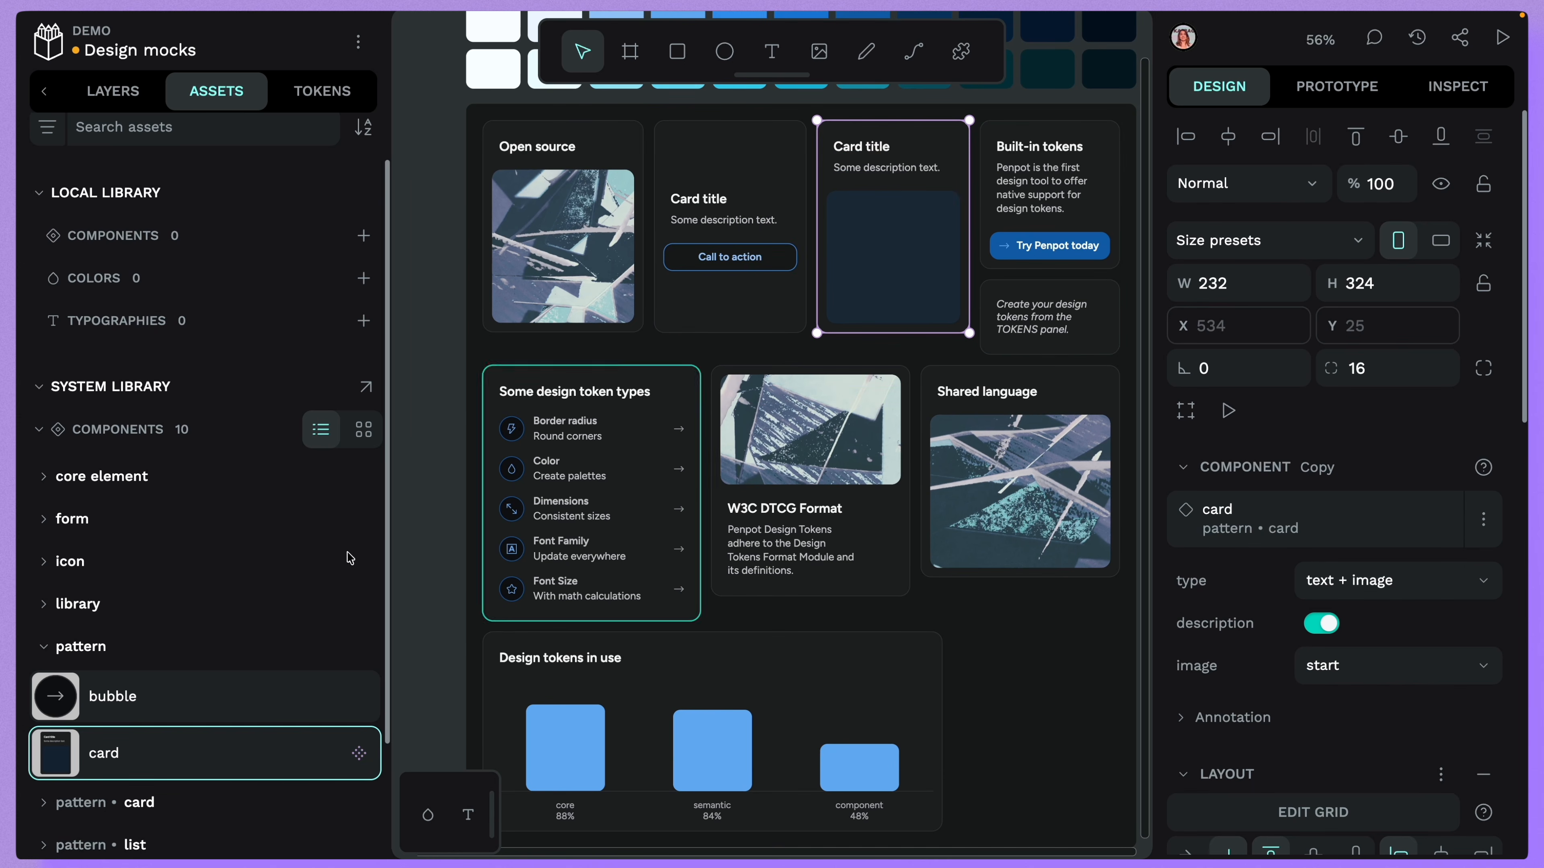
- Try hiding the new card's description in its component properties, and show it again
click(113, 91)
key(shift+2)
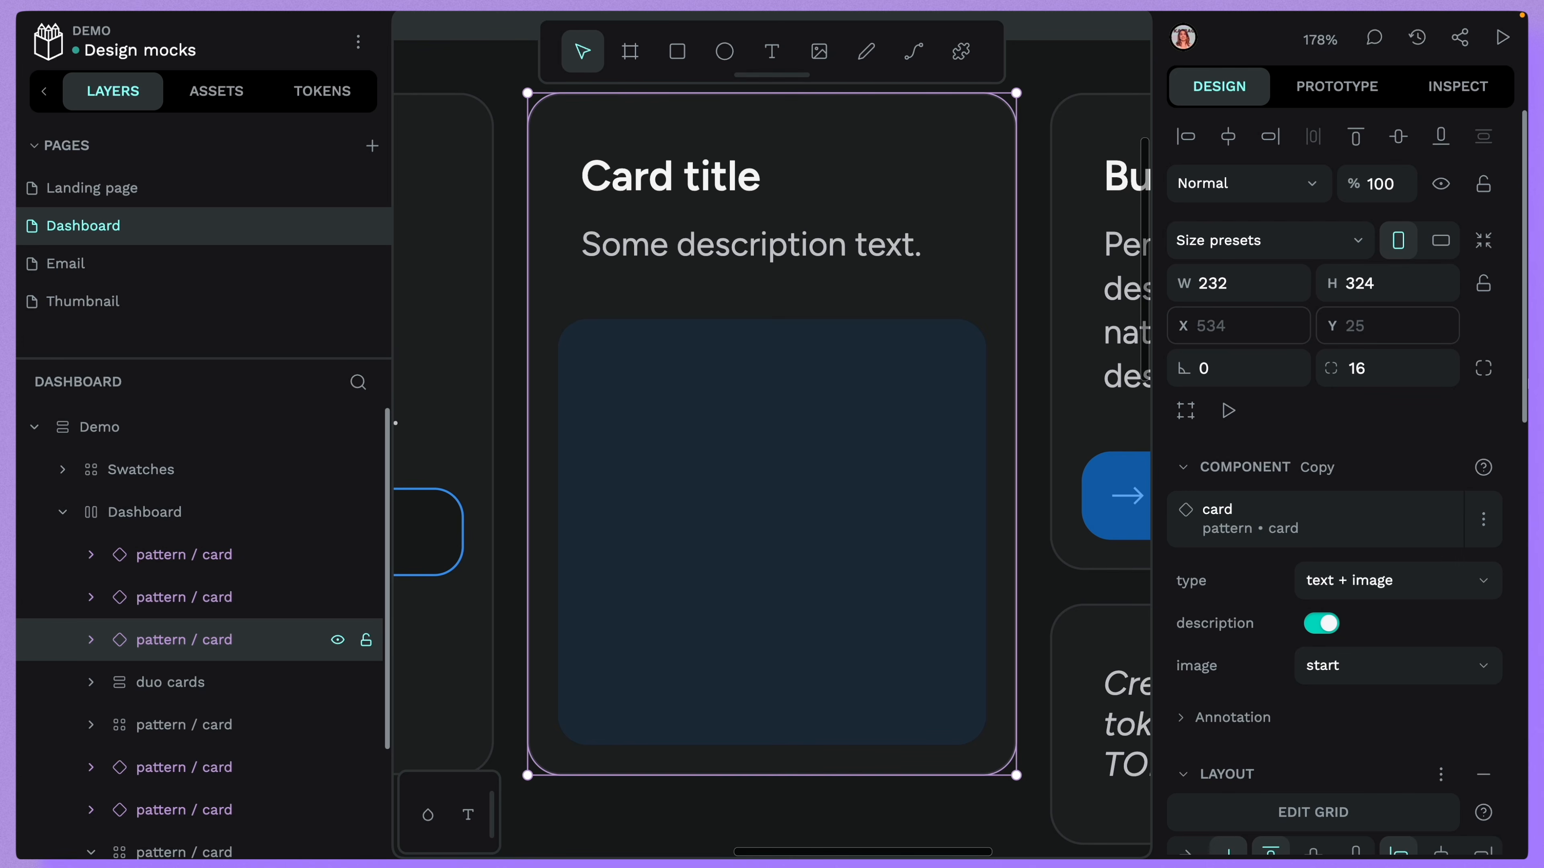
drag(1522, 402, 1525, 521)
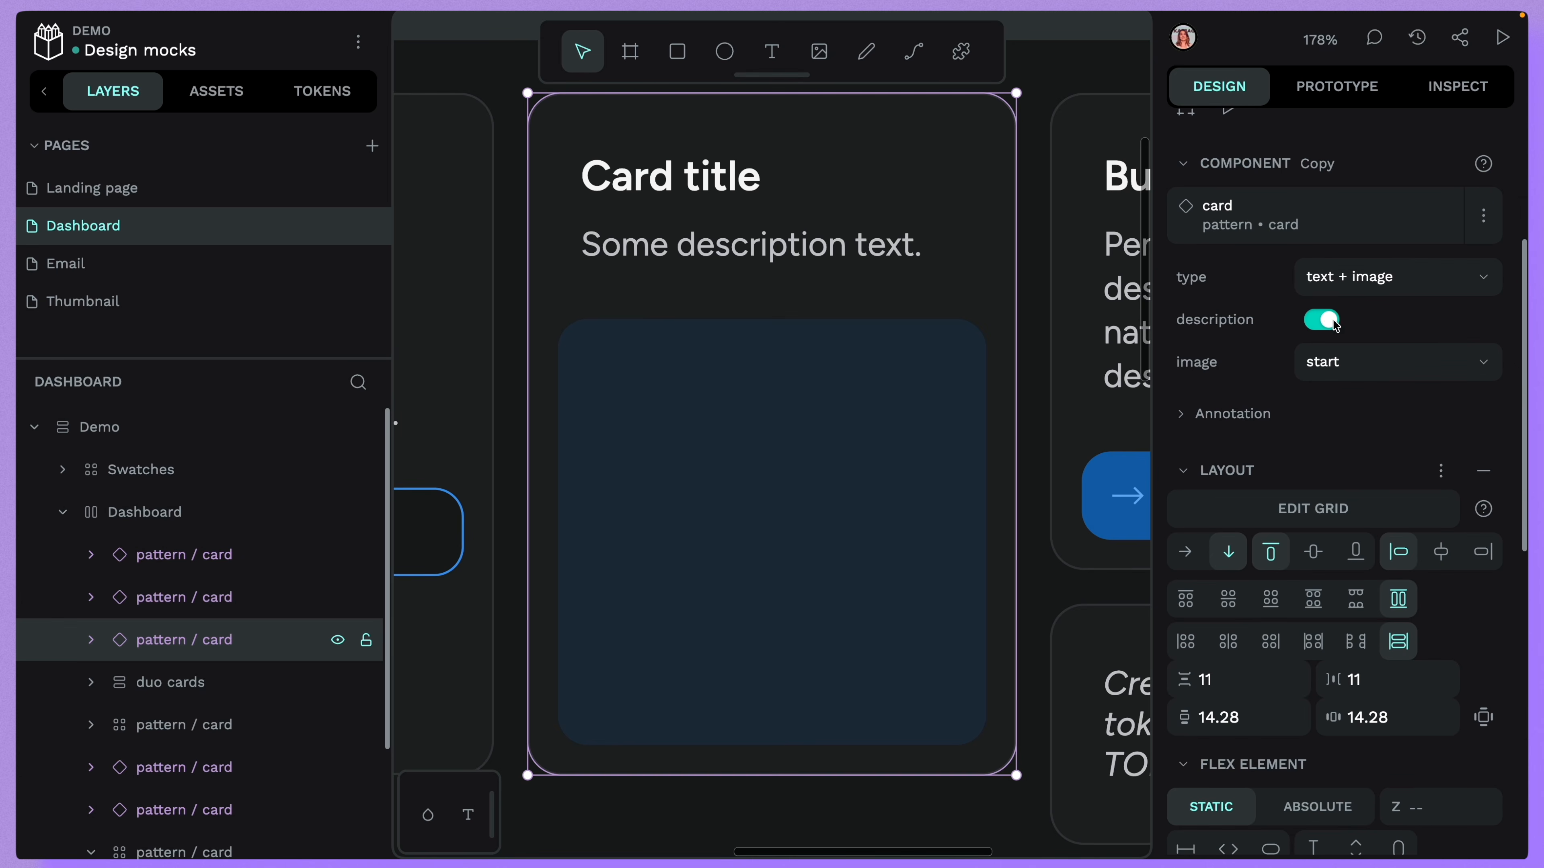
click(1315, 328)
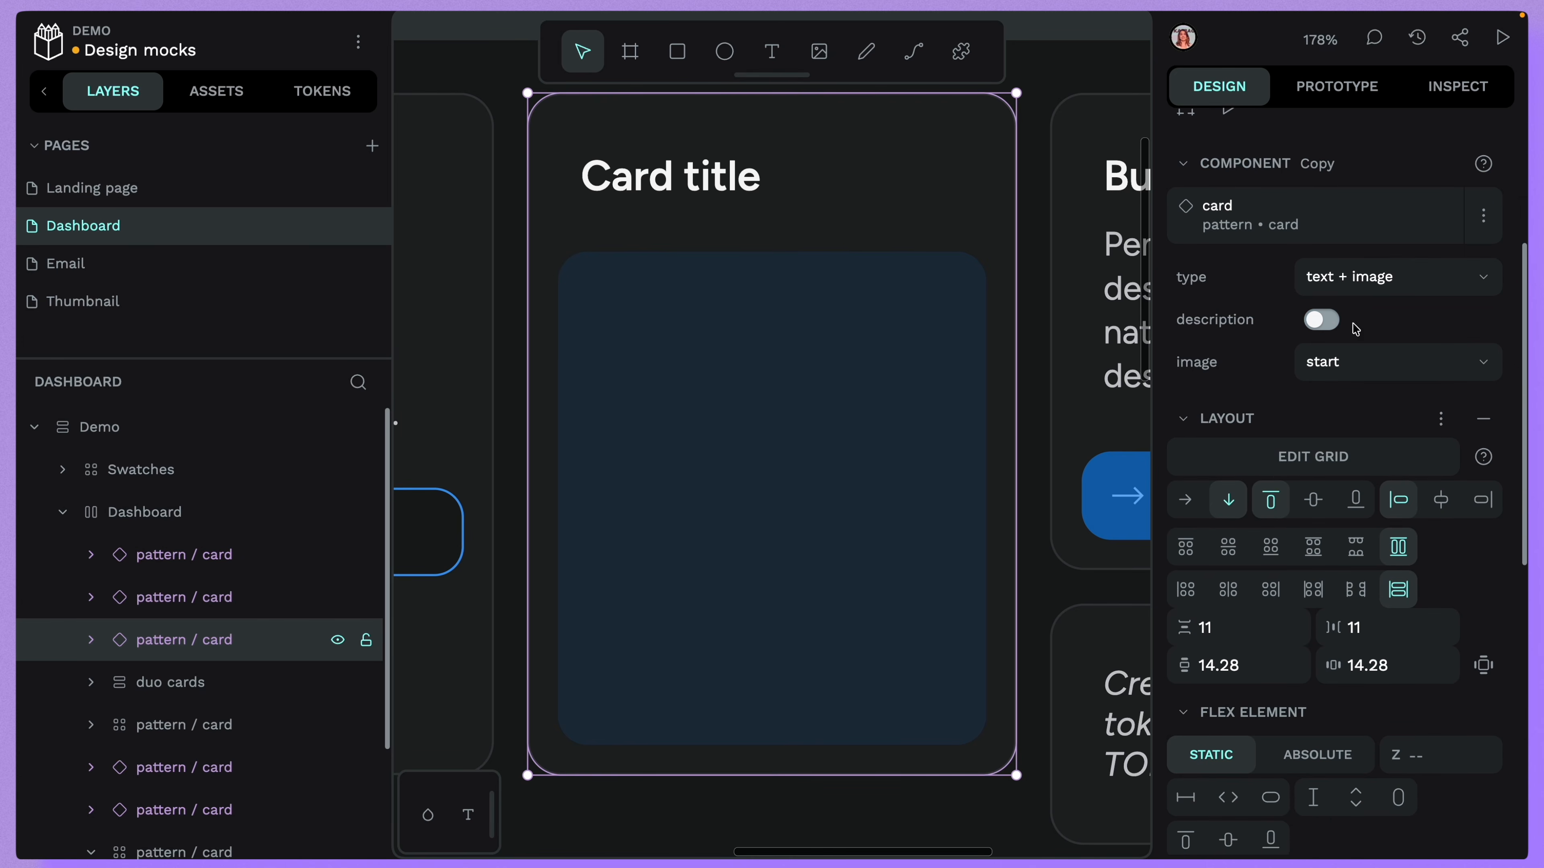
click(1331, 326)
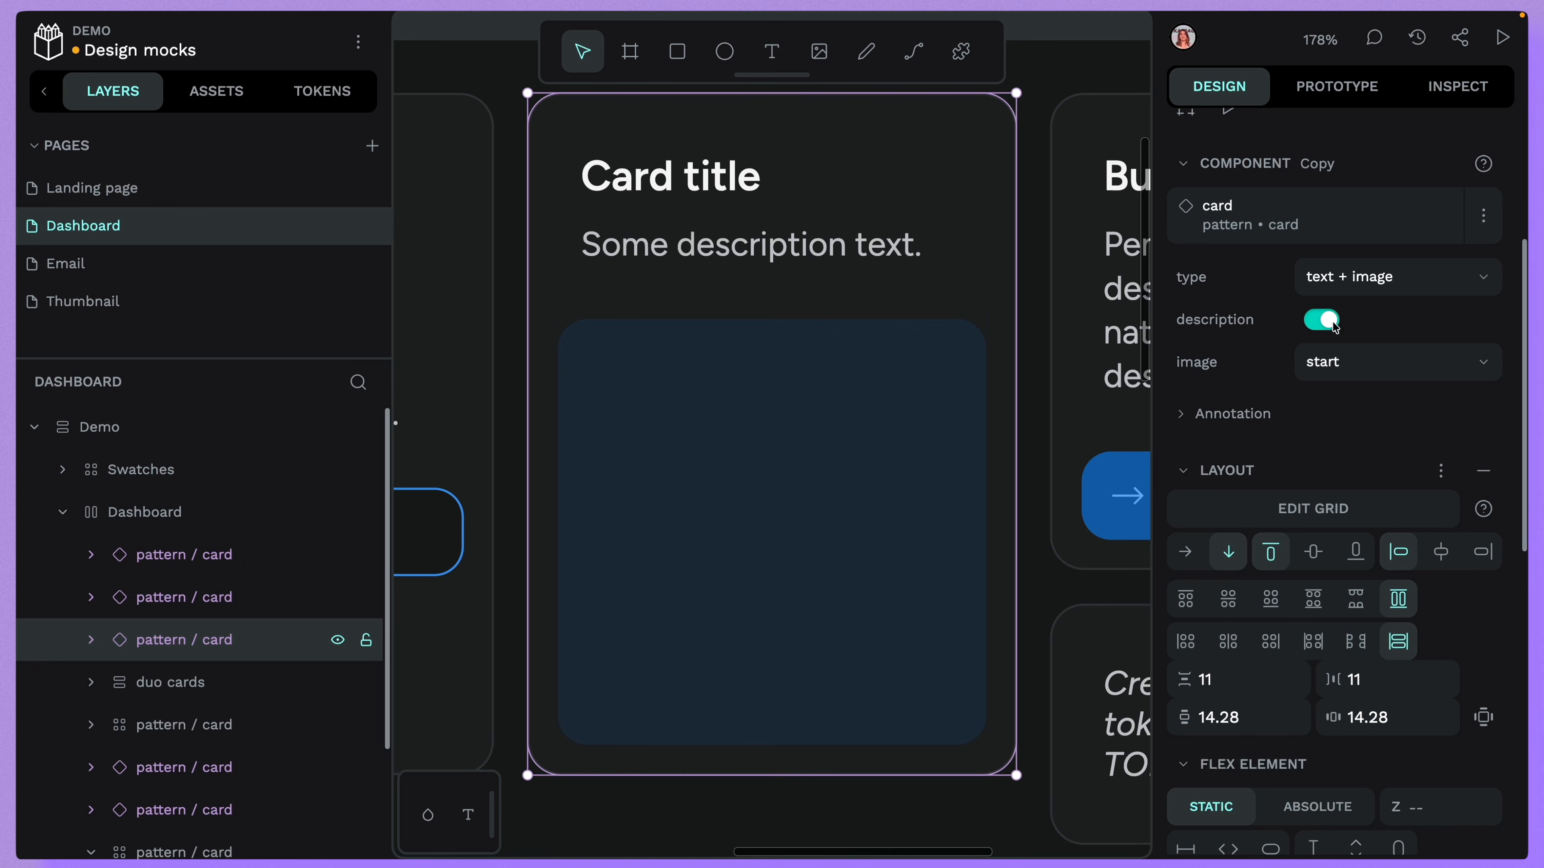
- Set the new card's image property to none, giving it the text + button type, and check the available card types
click(1377, 369)
click(1377, 486)
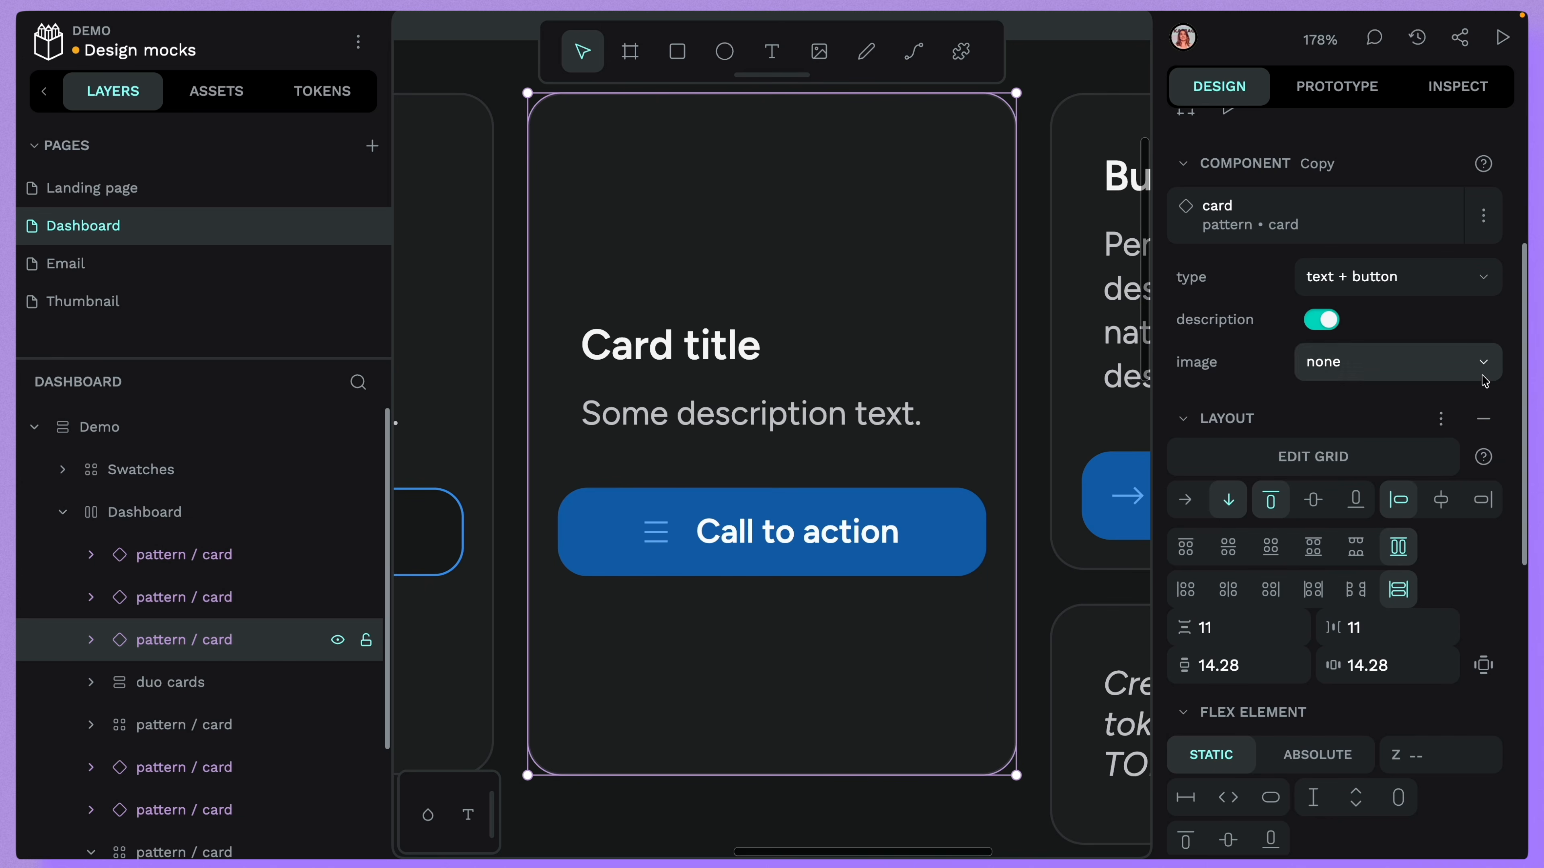
click(1360, 291)
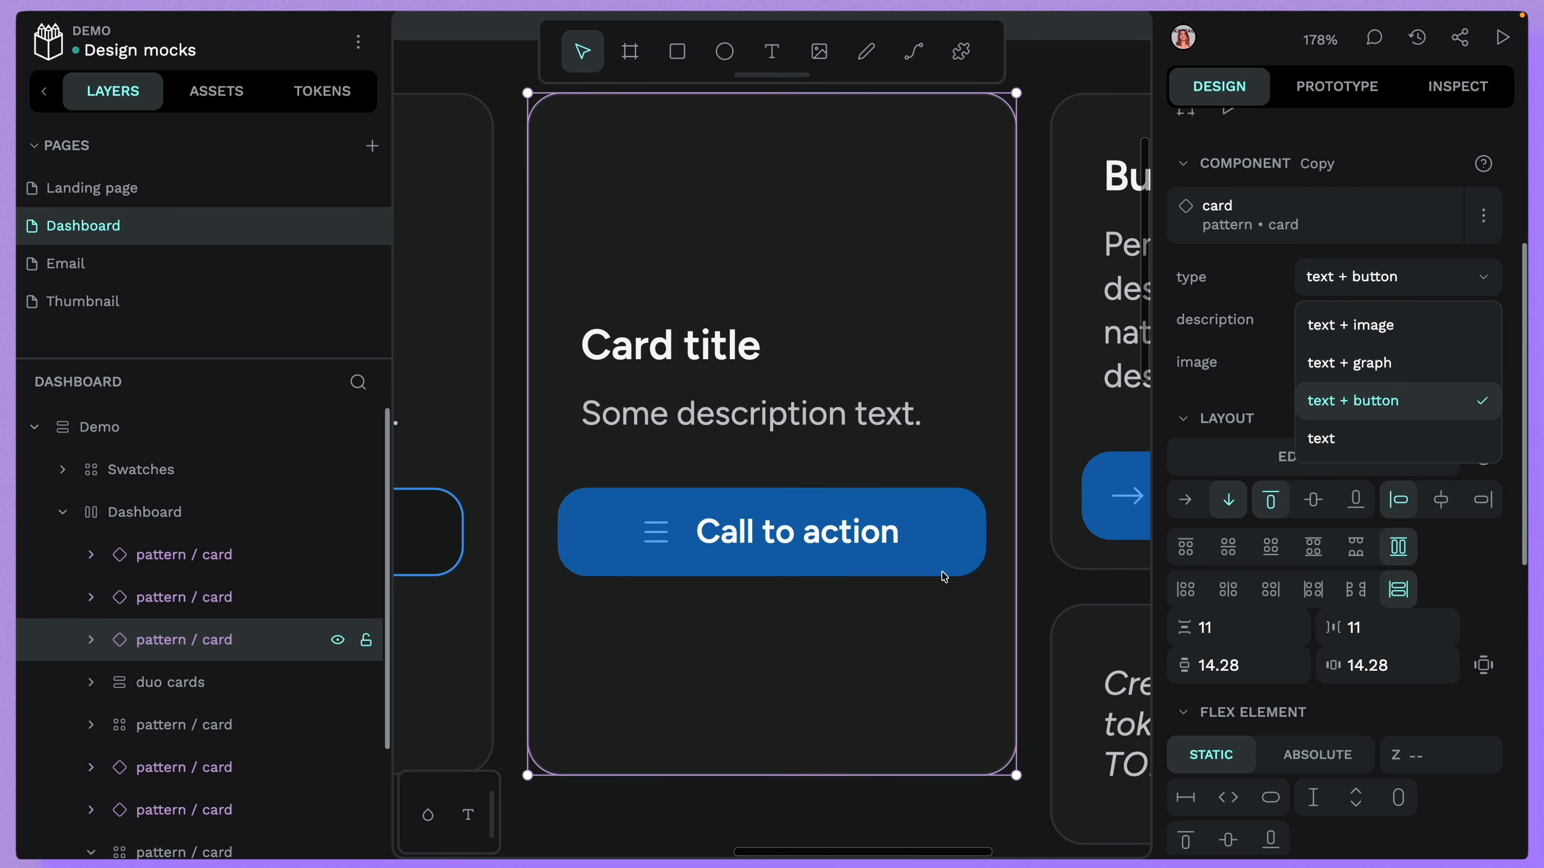
key(Escape)
- Turn off the start icon on the new card's "Call to action" button and set its style to secondary
super+click(744, 560)
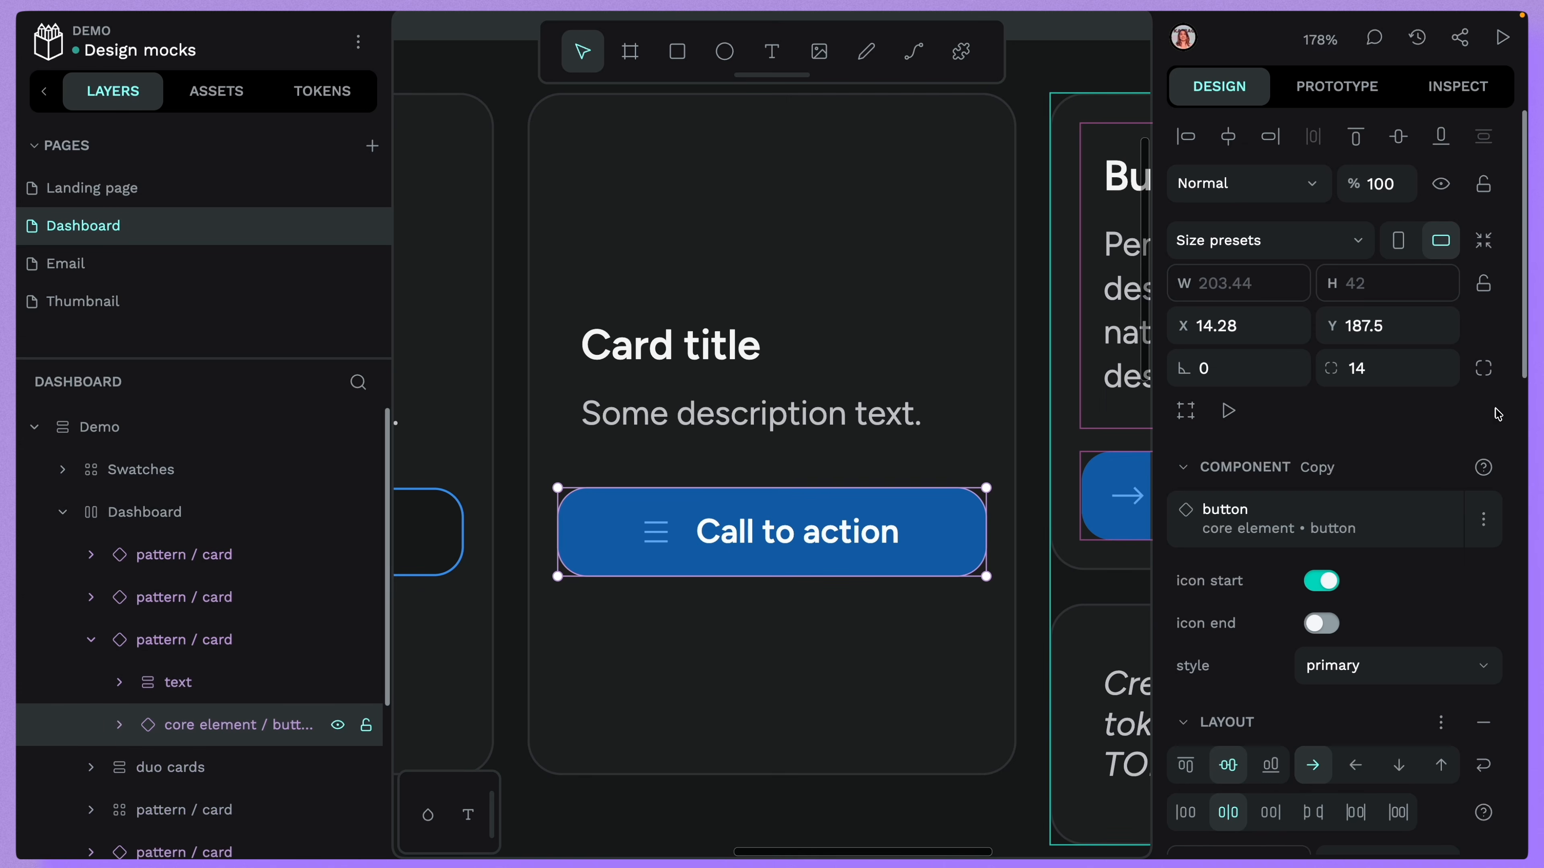
scroll(1205, 510, down, 2)
click(1370, 548)
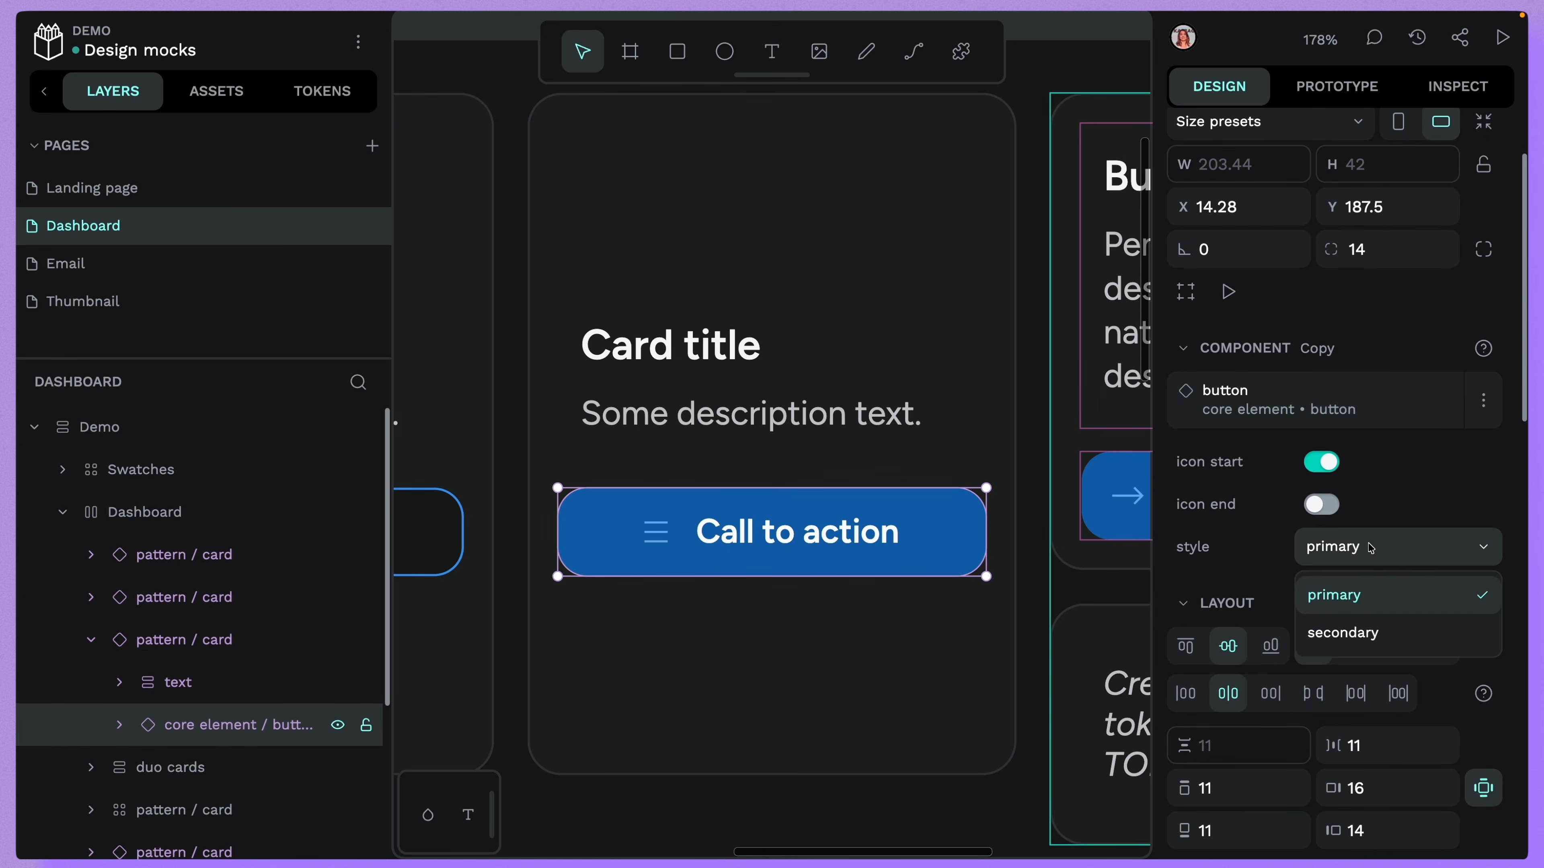
click(1322, 463)
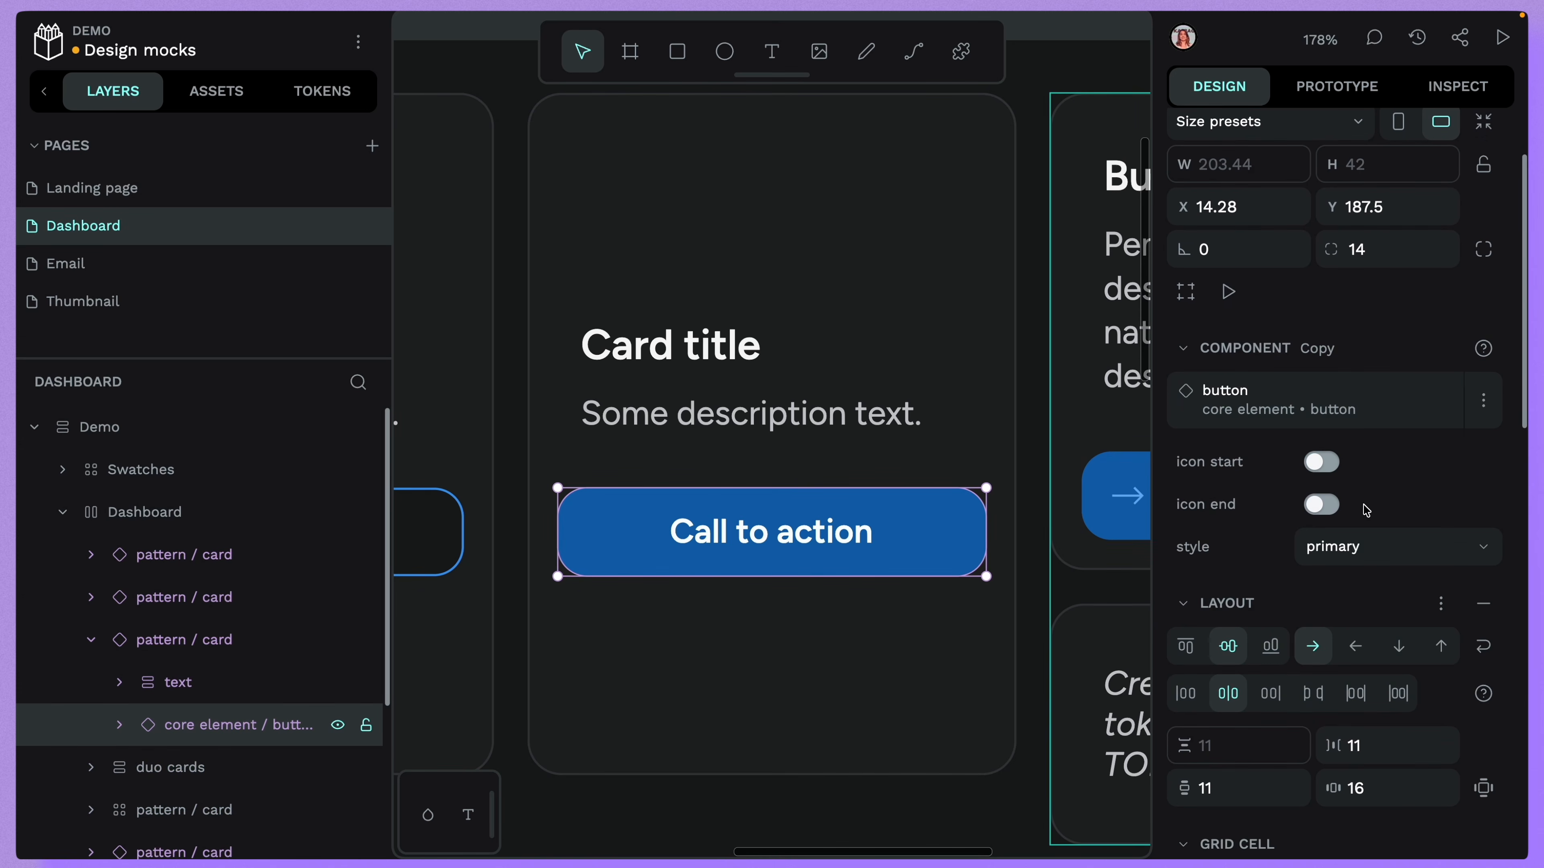
click(1370, 554)
click(1361, 633)
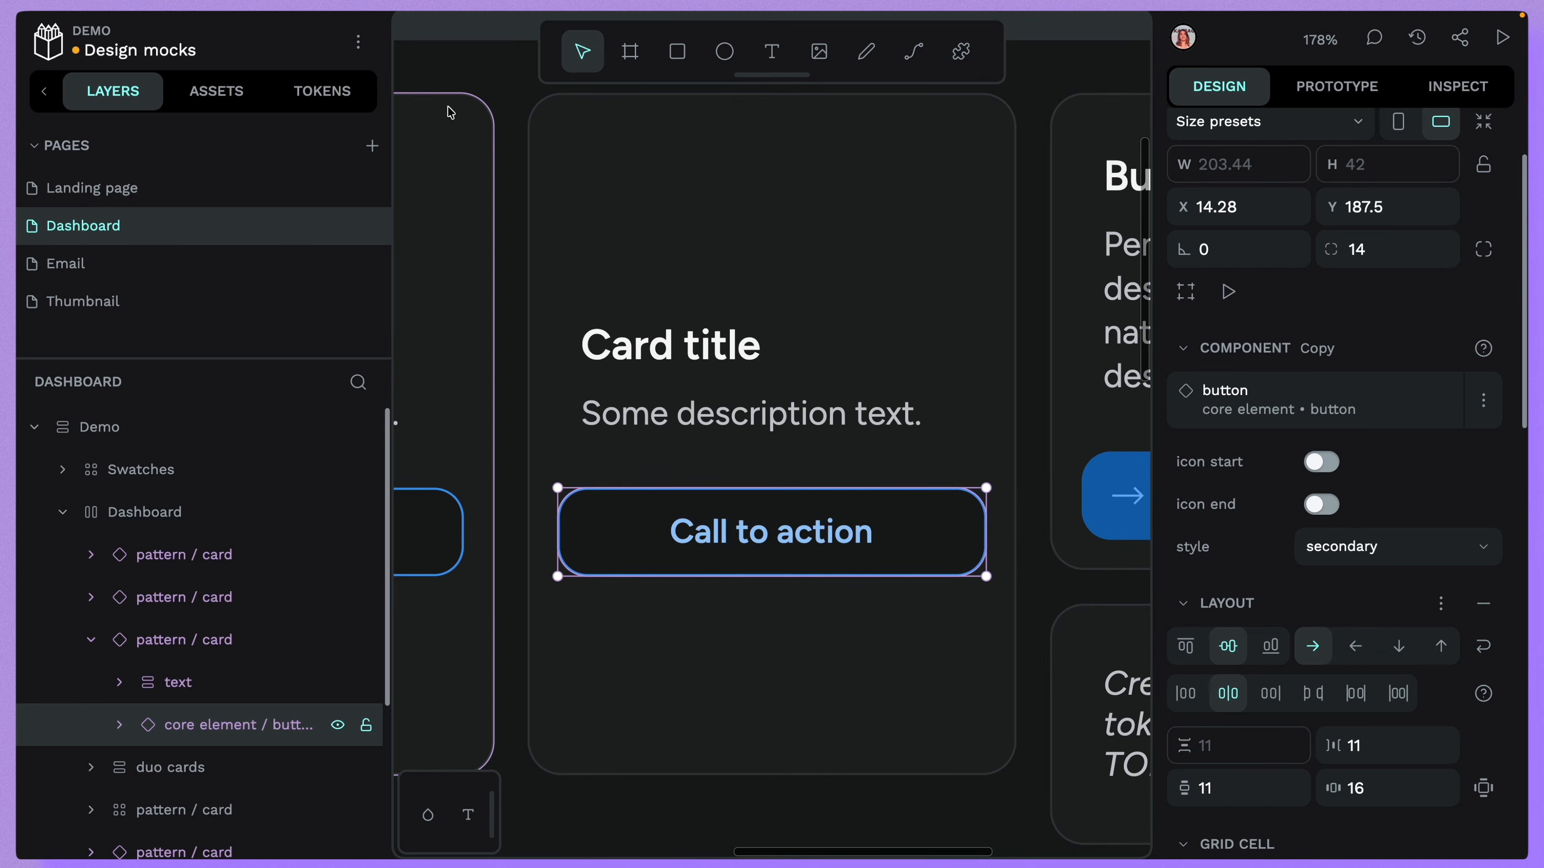
- Inspect the Dark Component color tokens applied to the secondary button, including the details of color.button.secondary.border
click(322, 91)
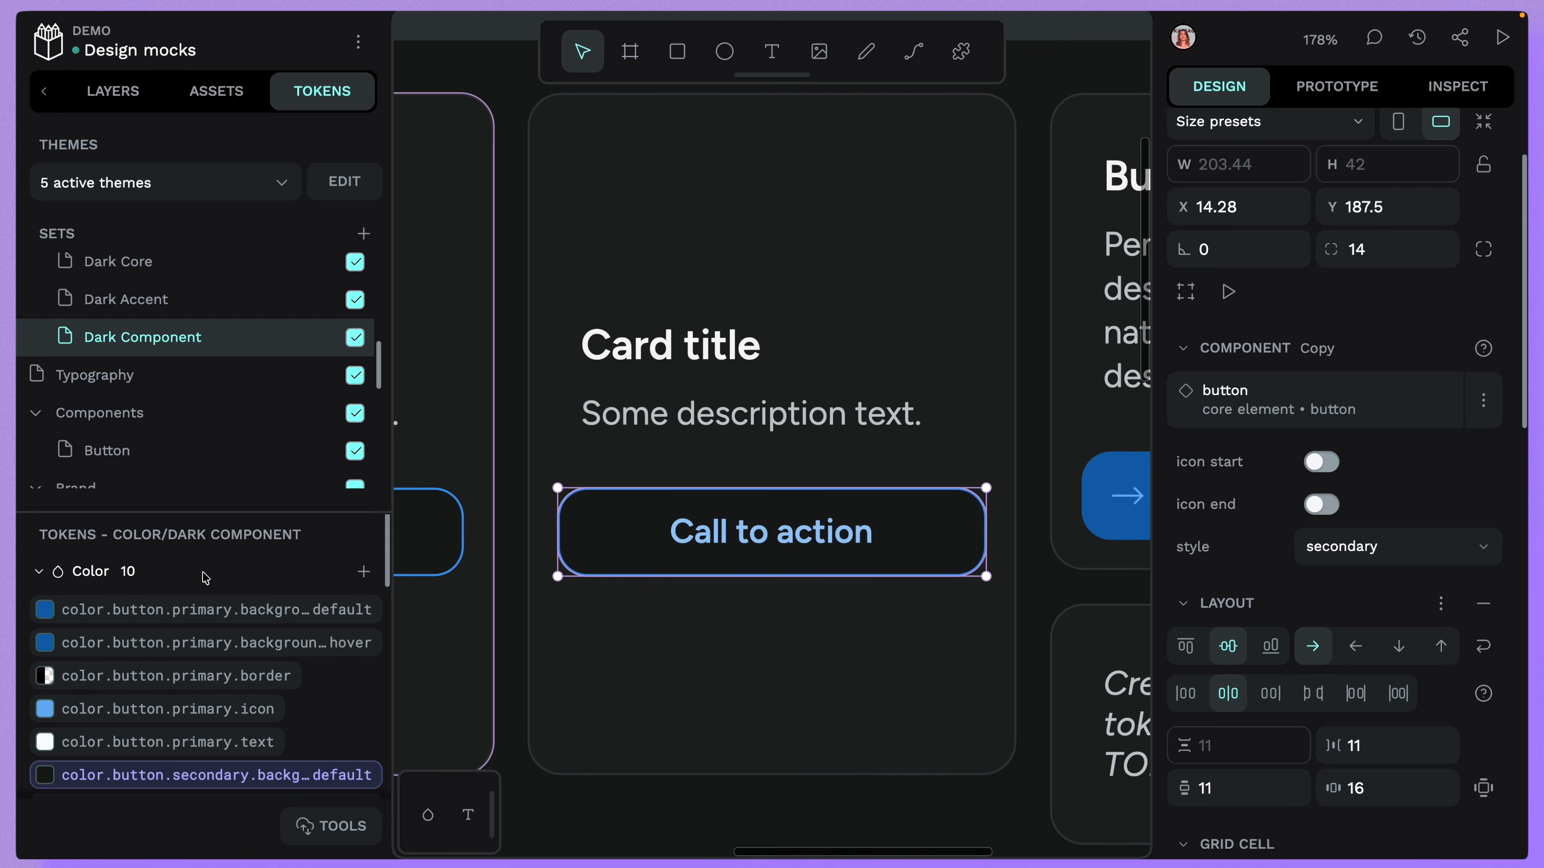
drag(389, 547, 385, 591)
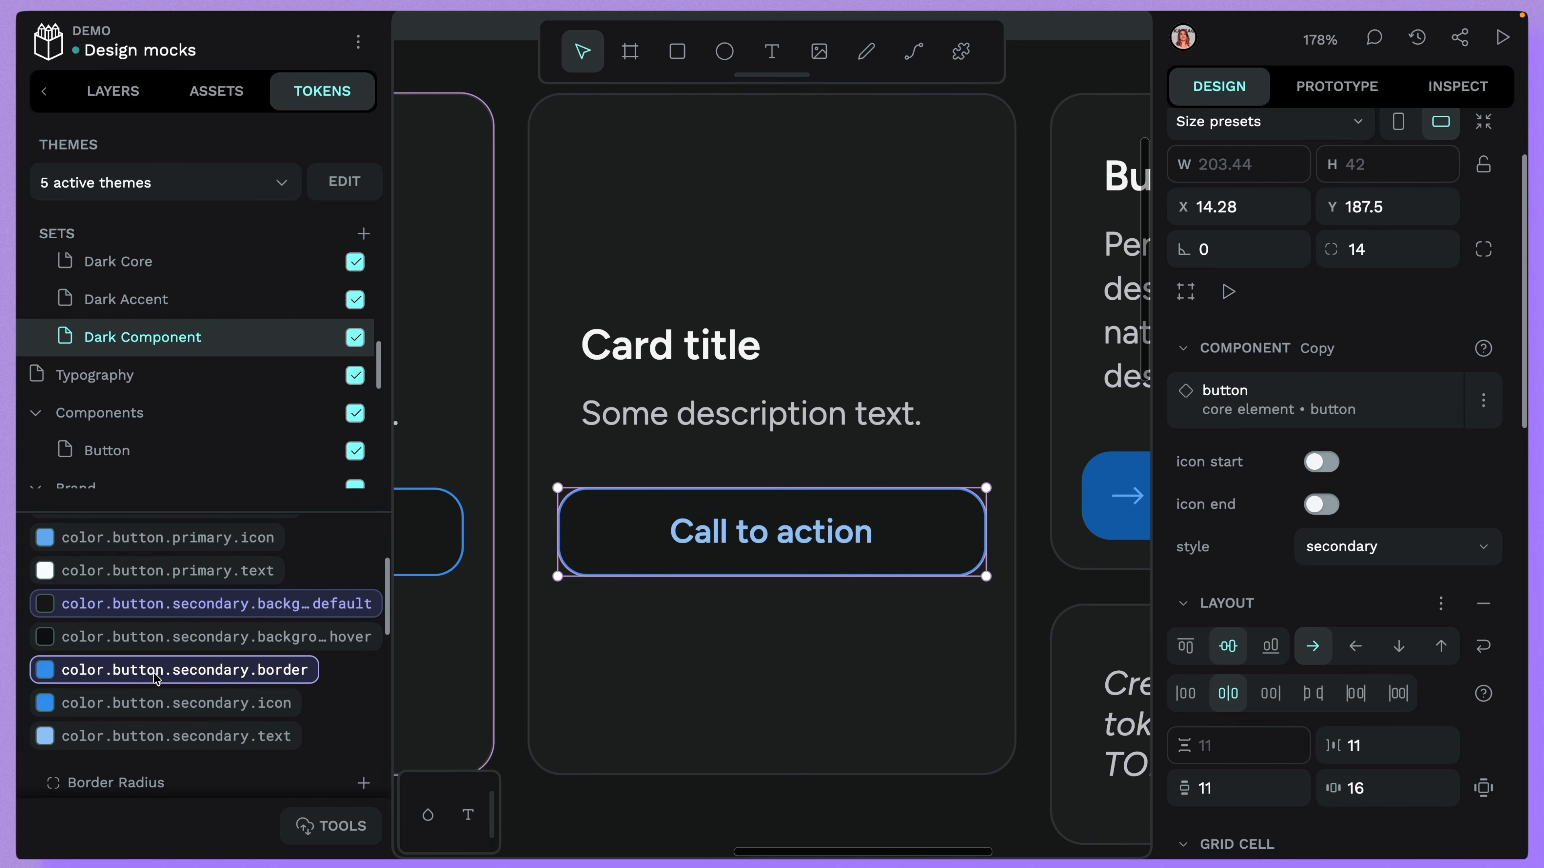
mouse_move(155, 679)
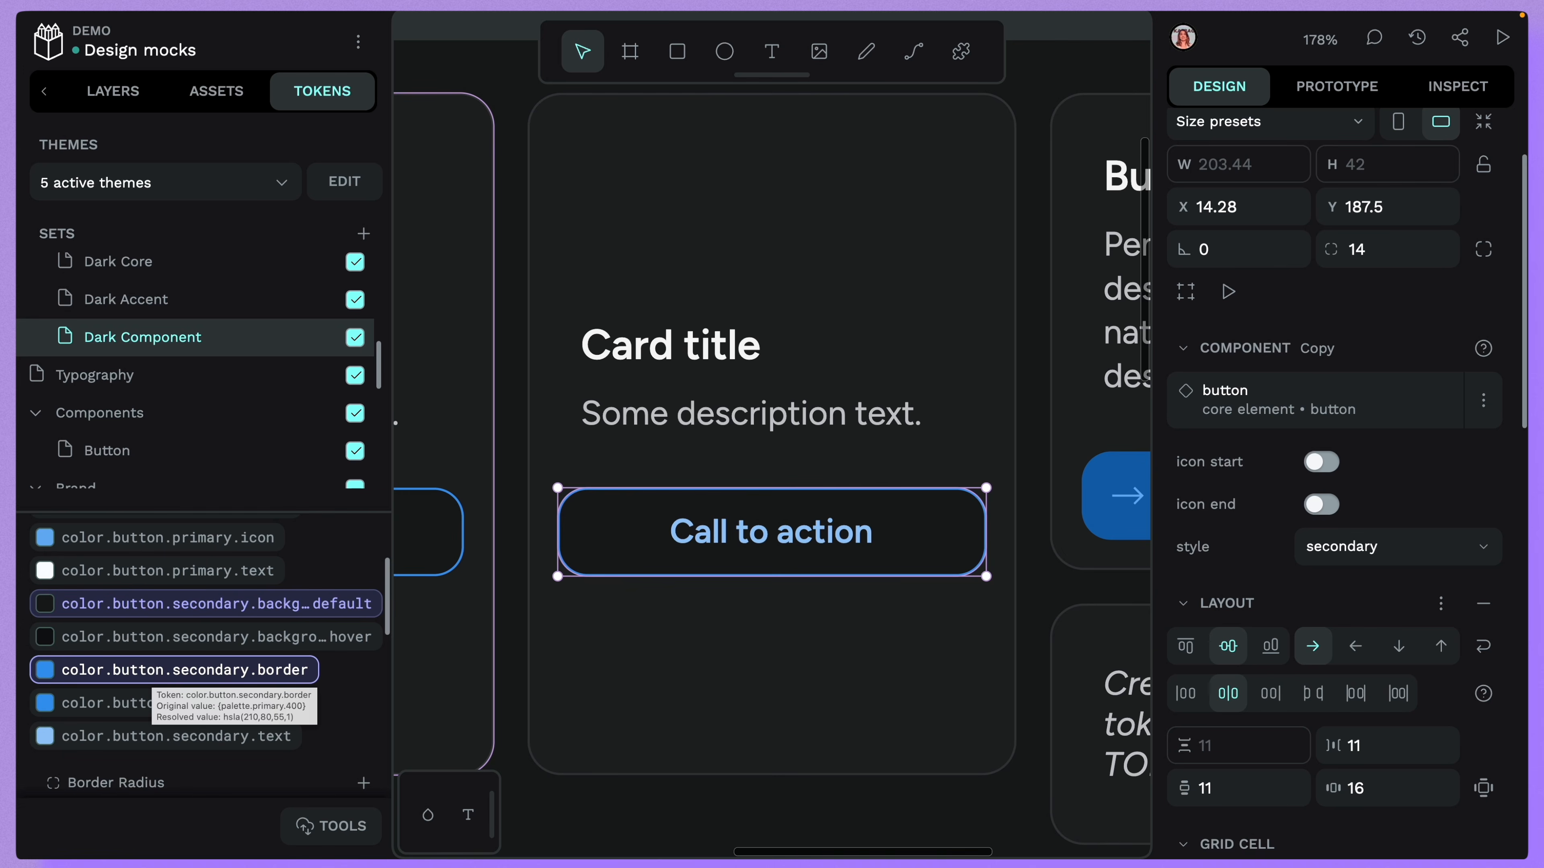
- Return to the projects overview, then review the list of teams and the team's custom fonts page
click(49, 42)
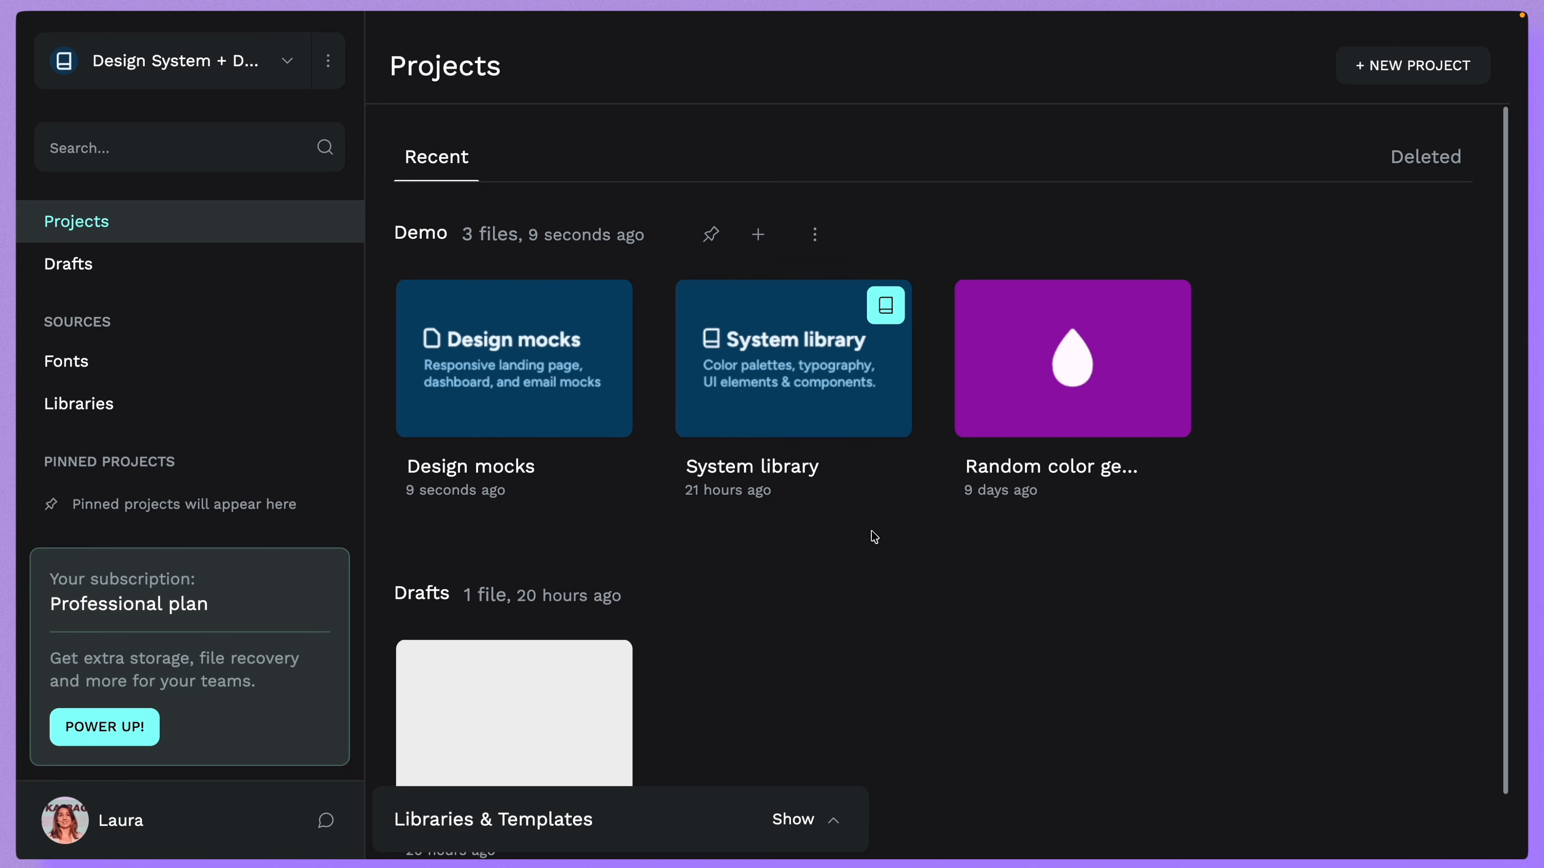
click(280, 61)
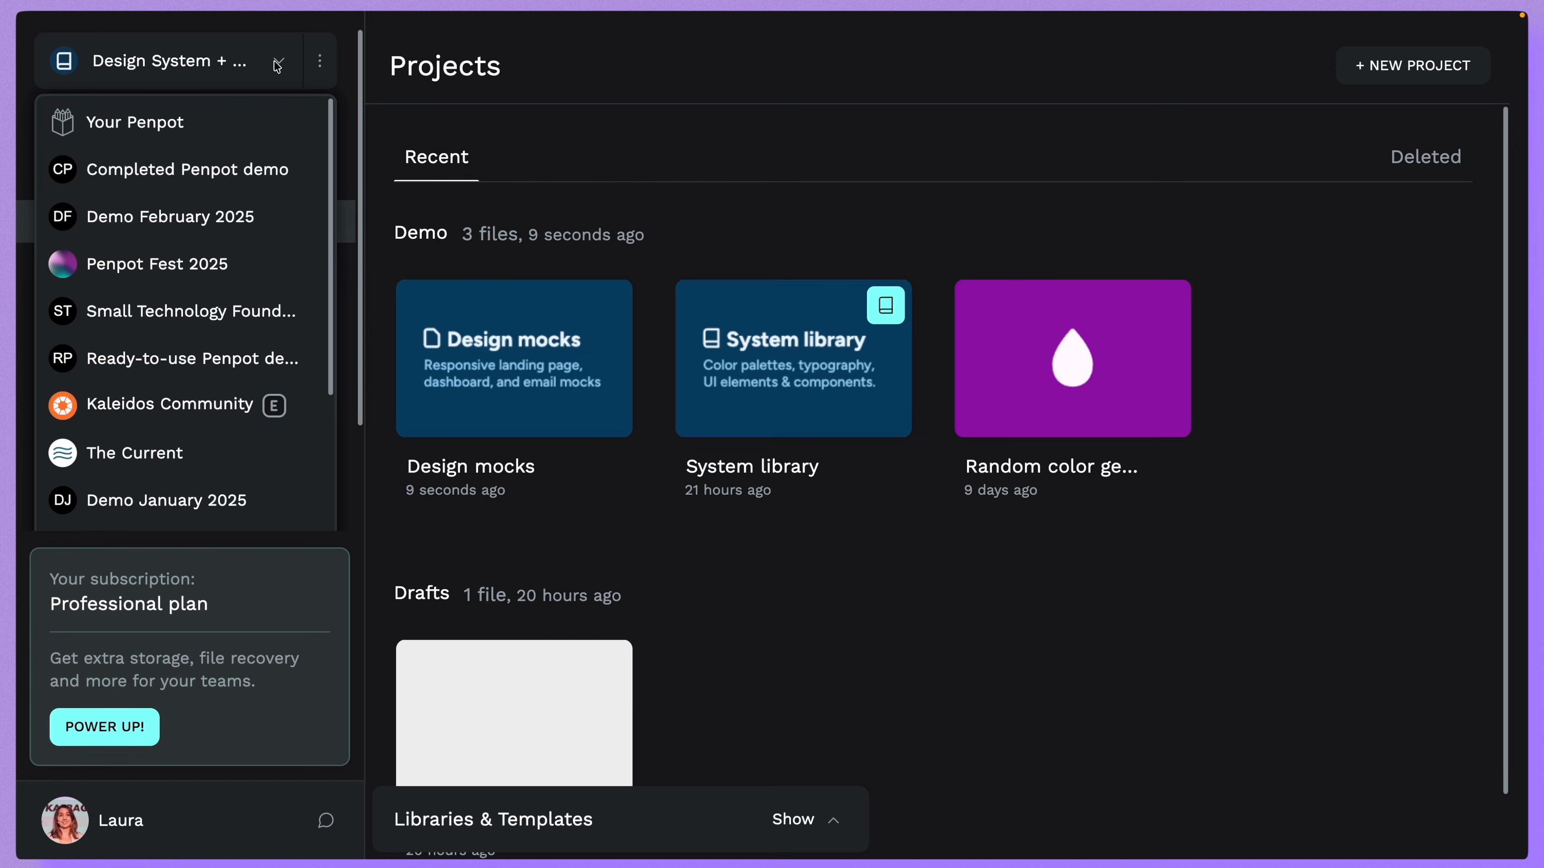
click(283, 66)
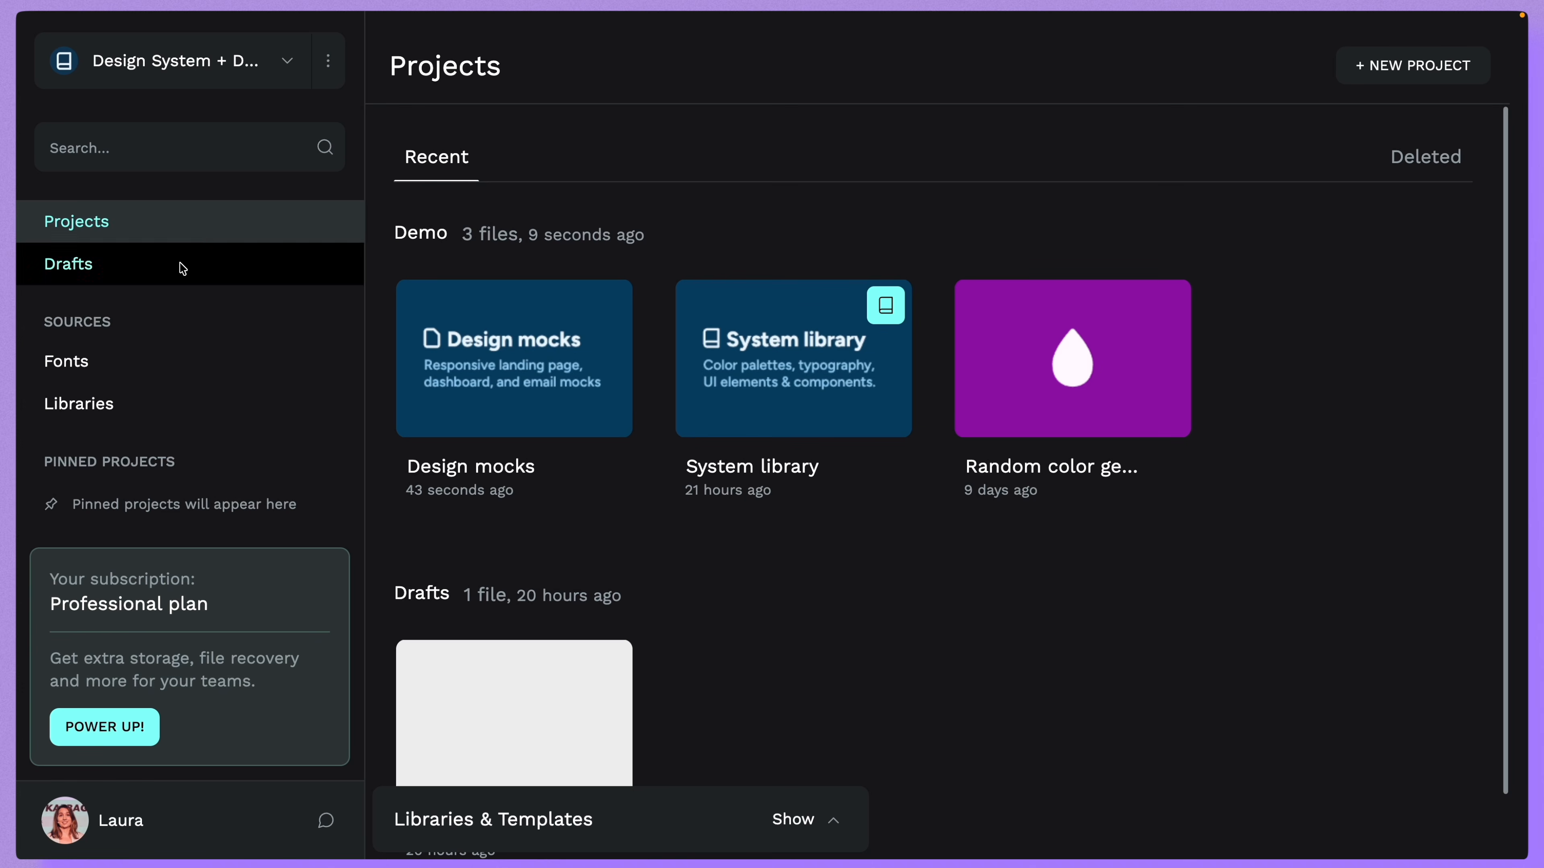
click(118, 365)
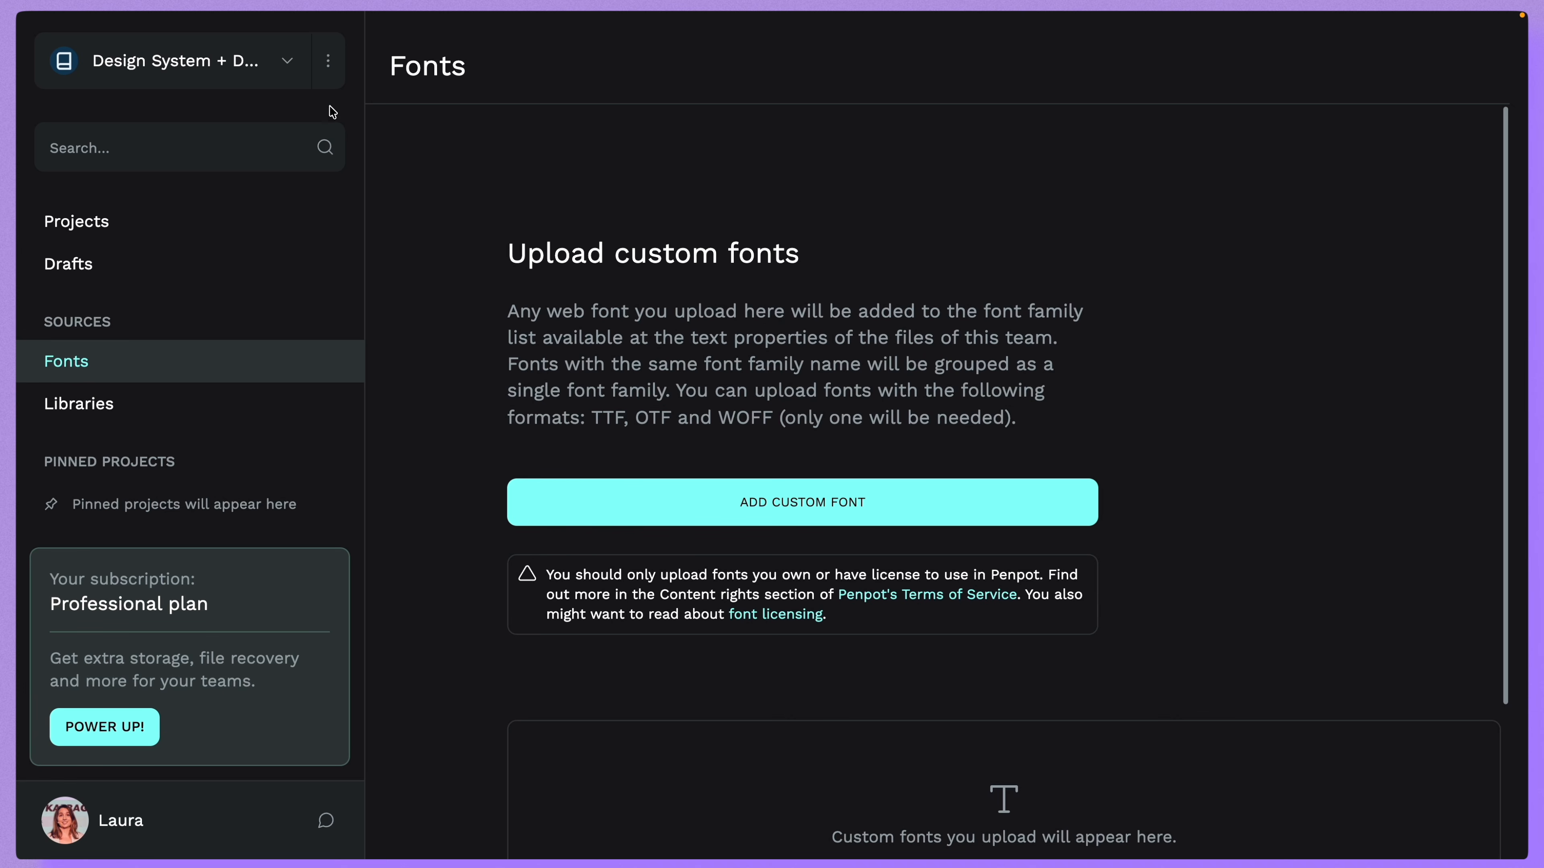
- Review the team's members, the roles available to them, and the pending invitations
click(340, 69)
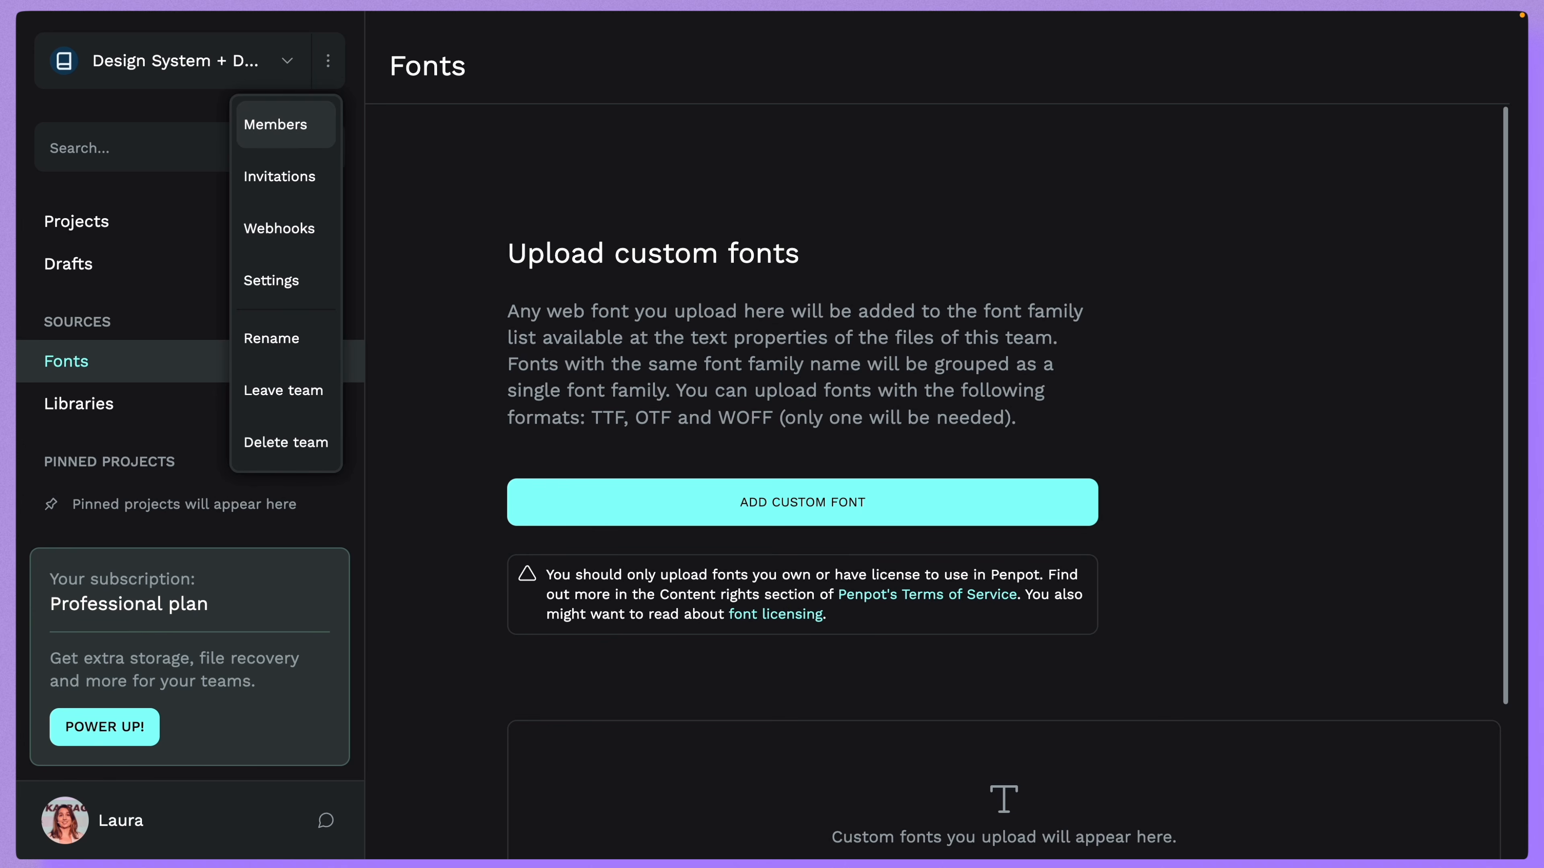
click(316, 128)
click(1040, 326)
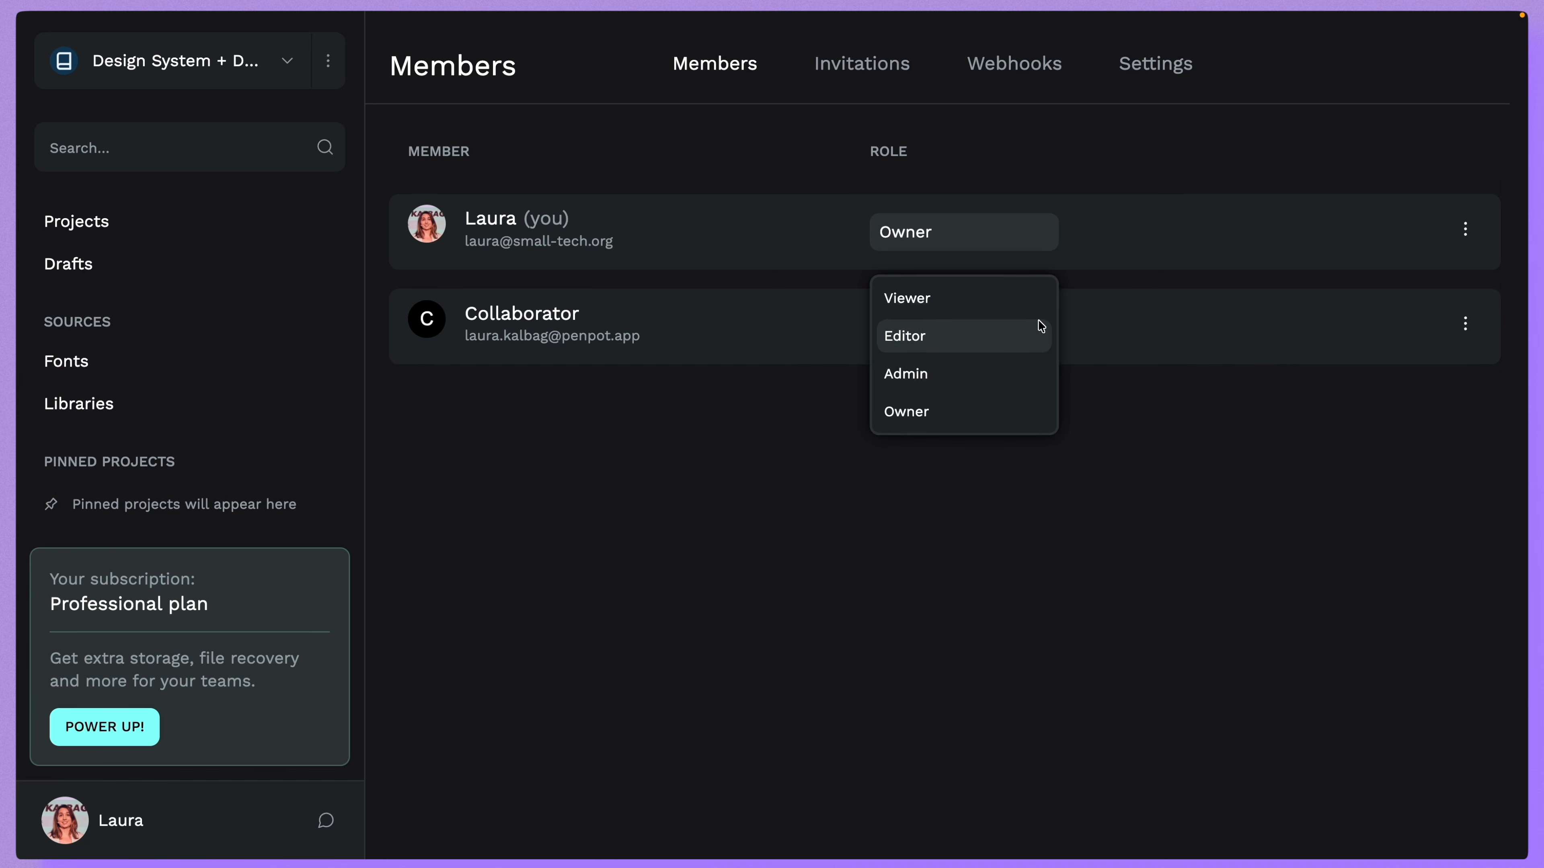
click(912, 79)
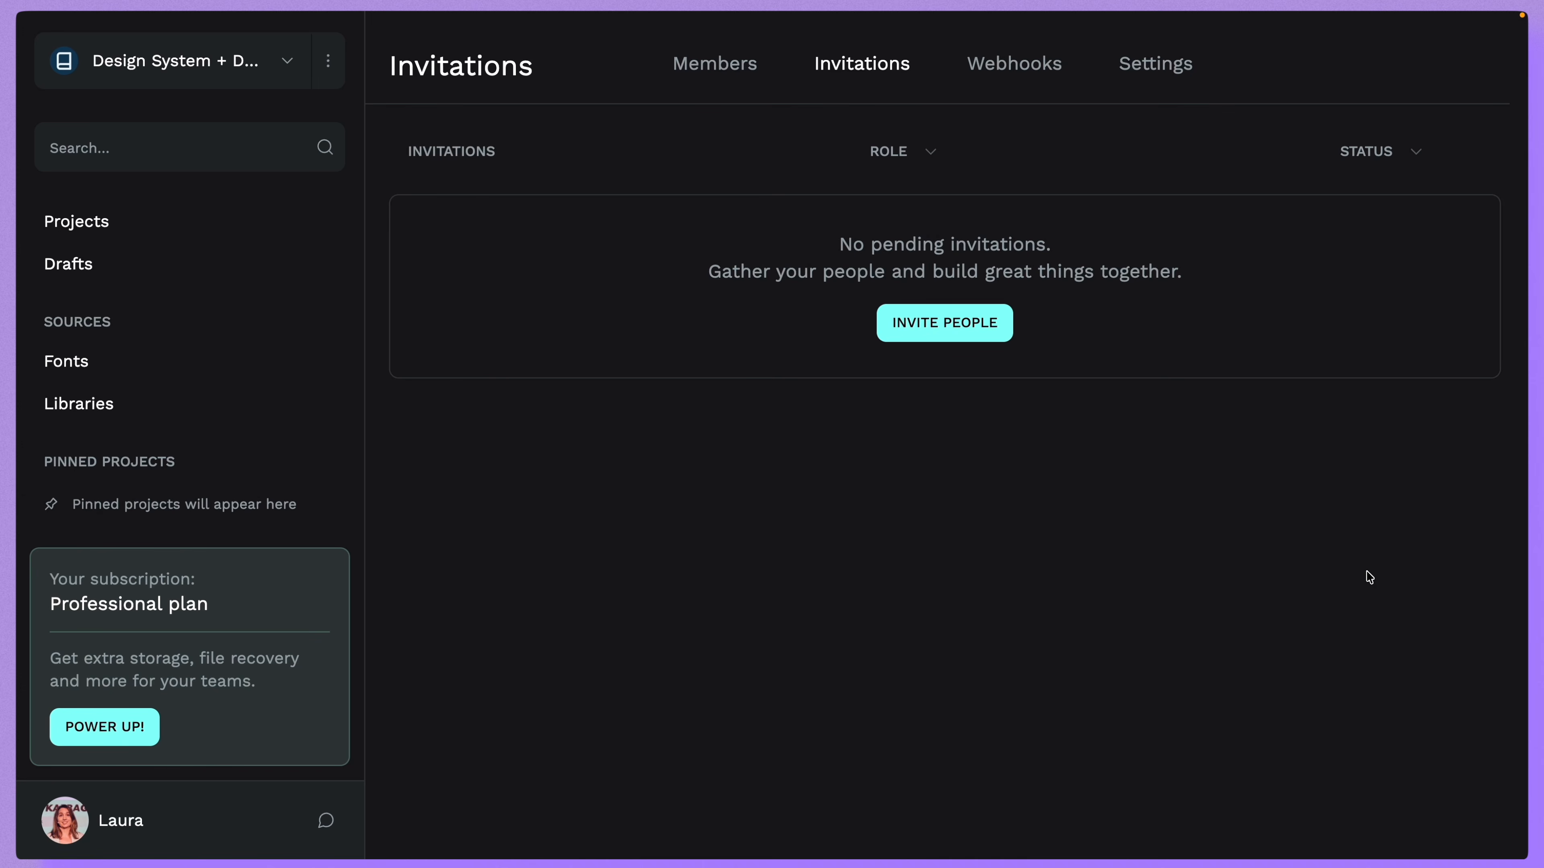
- Open the System library file from the projects overview and go to its Accessible Color Test page
click(221, 218)
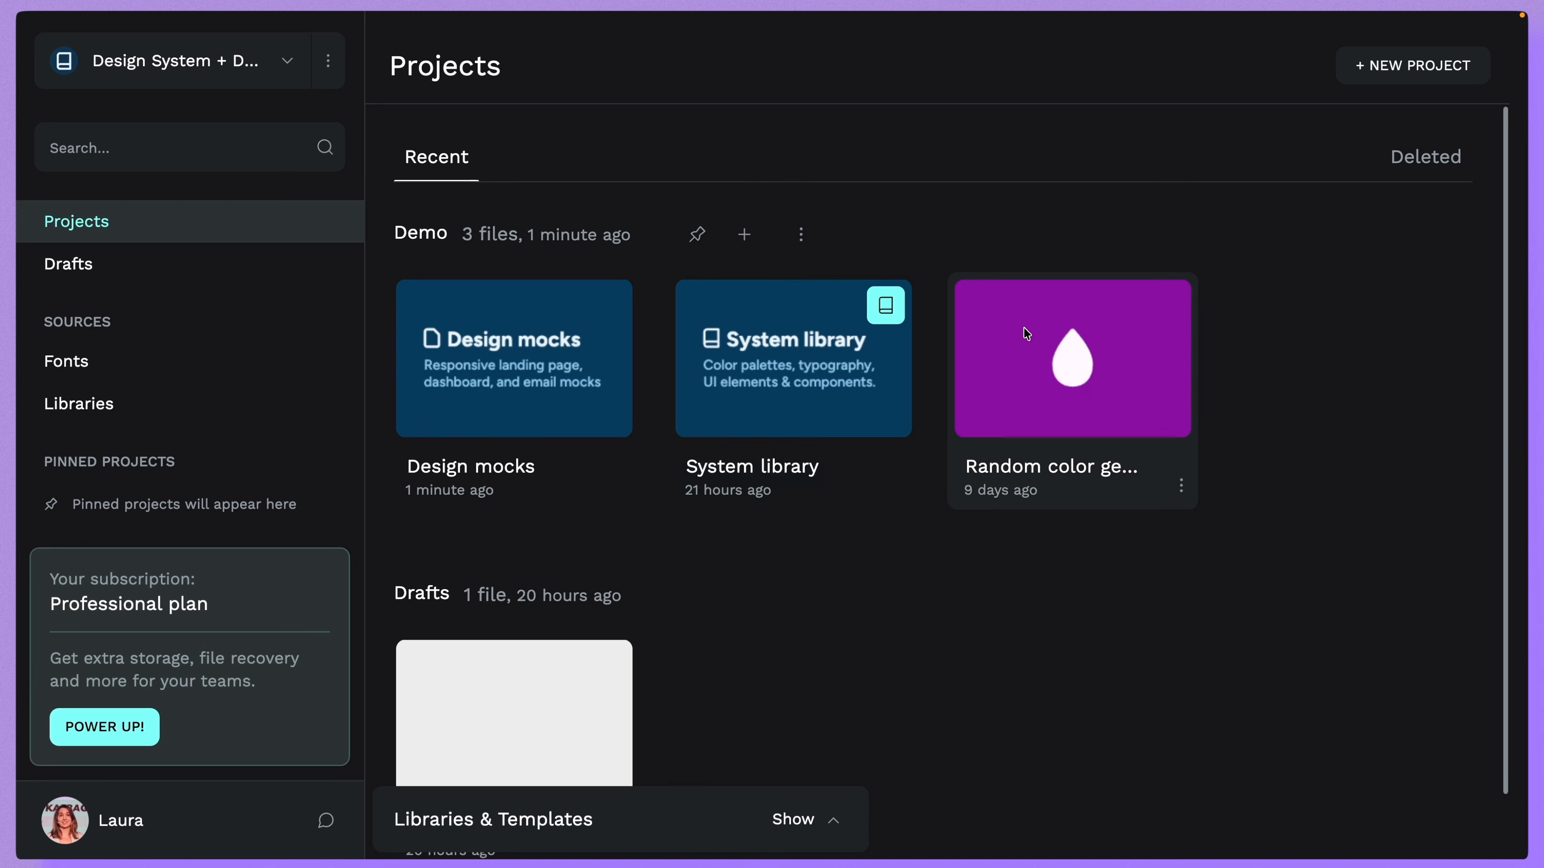
double_click(781, 388)
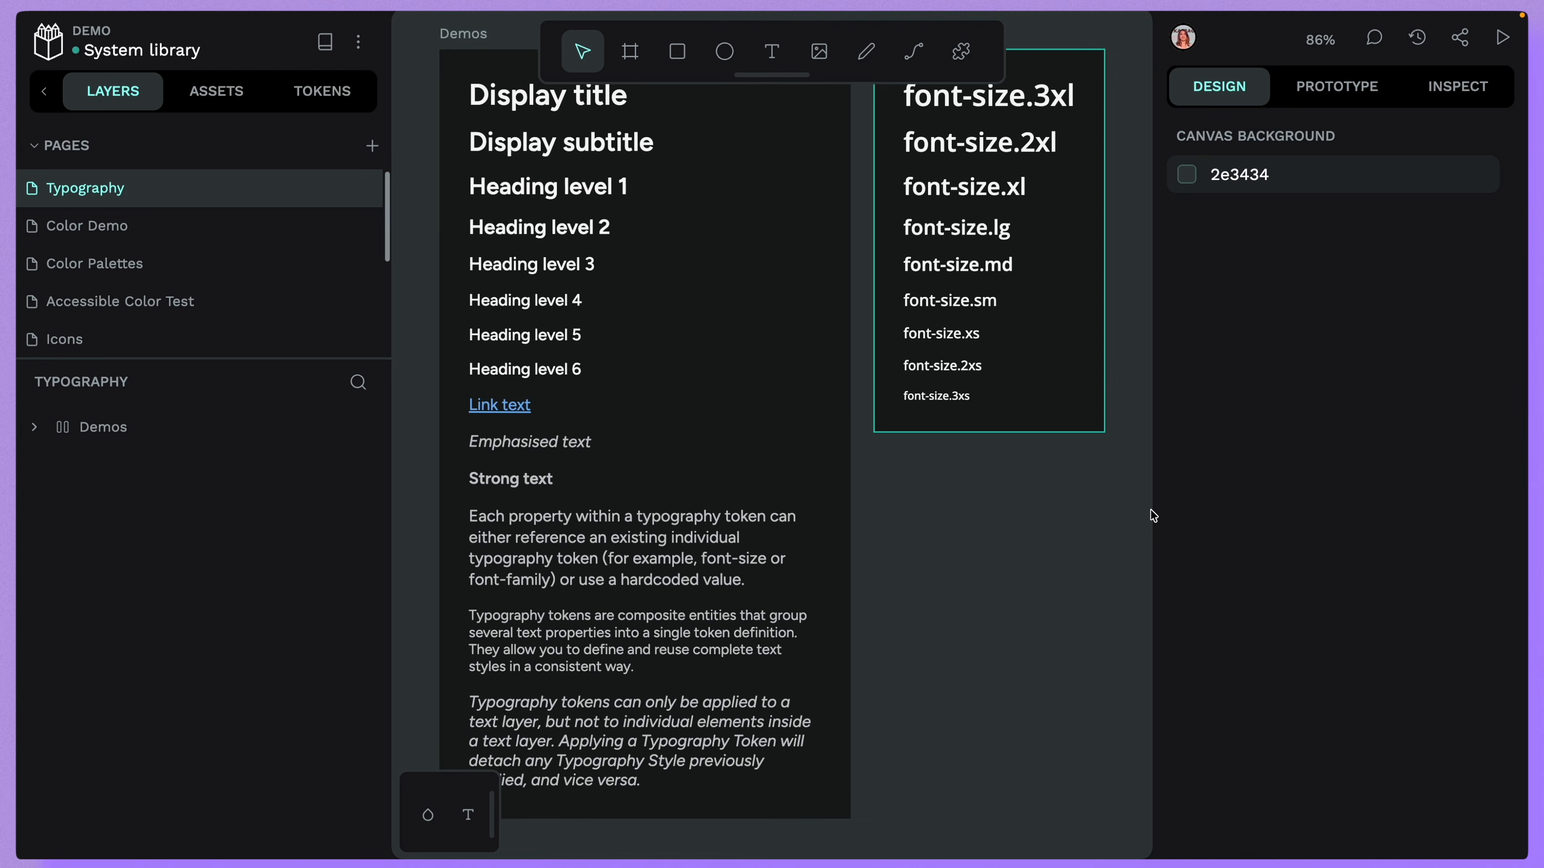
scroll(1149, 515, up, 1)
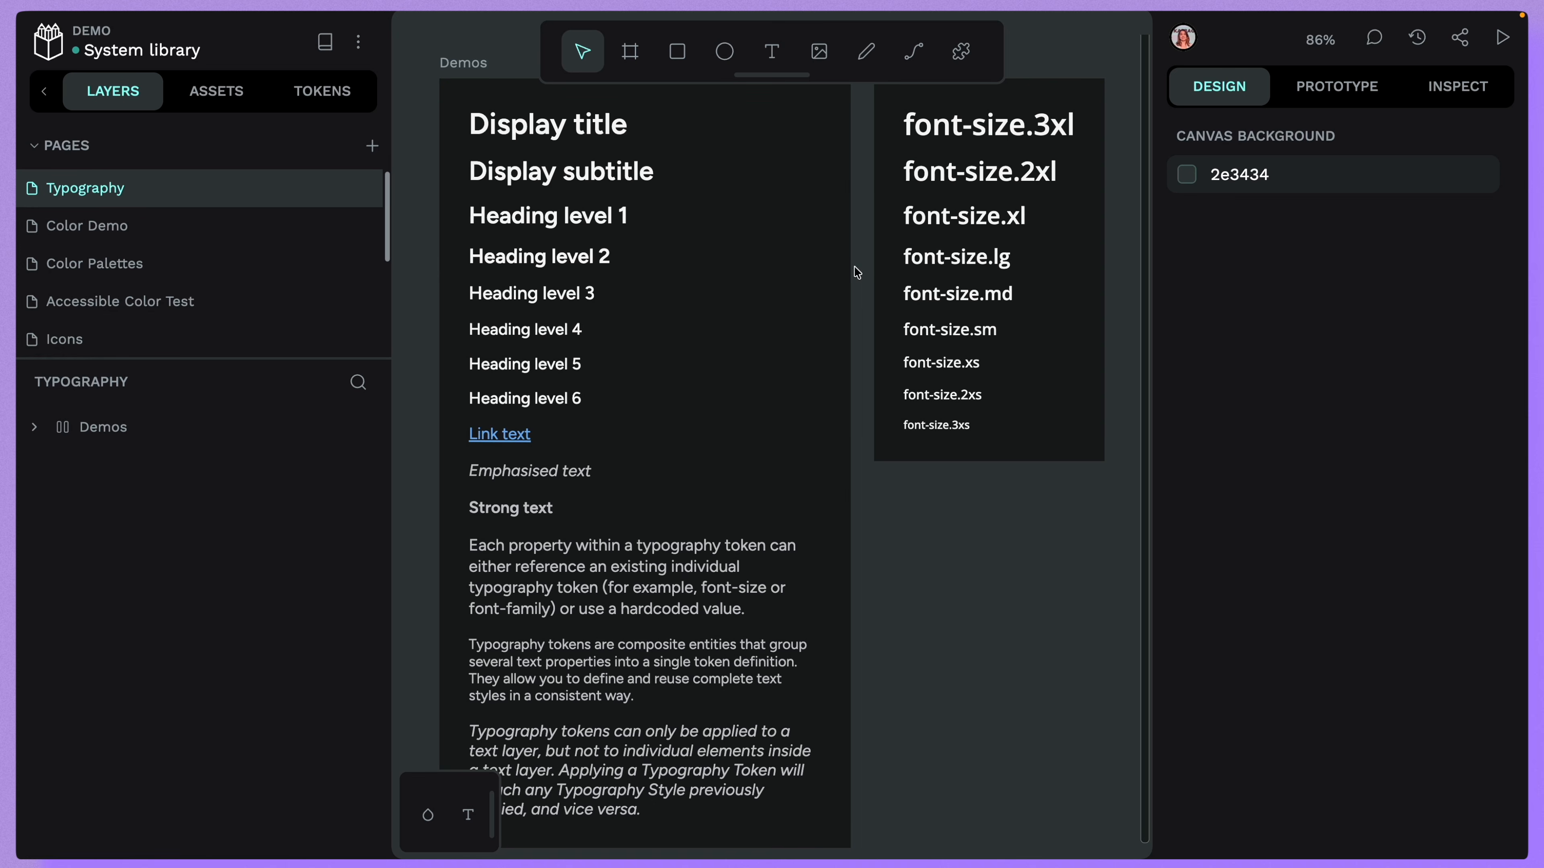
click(97, 302)
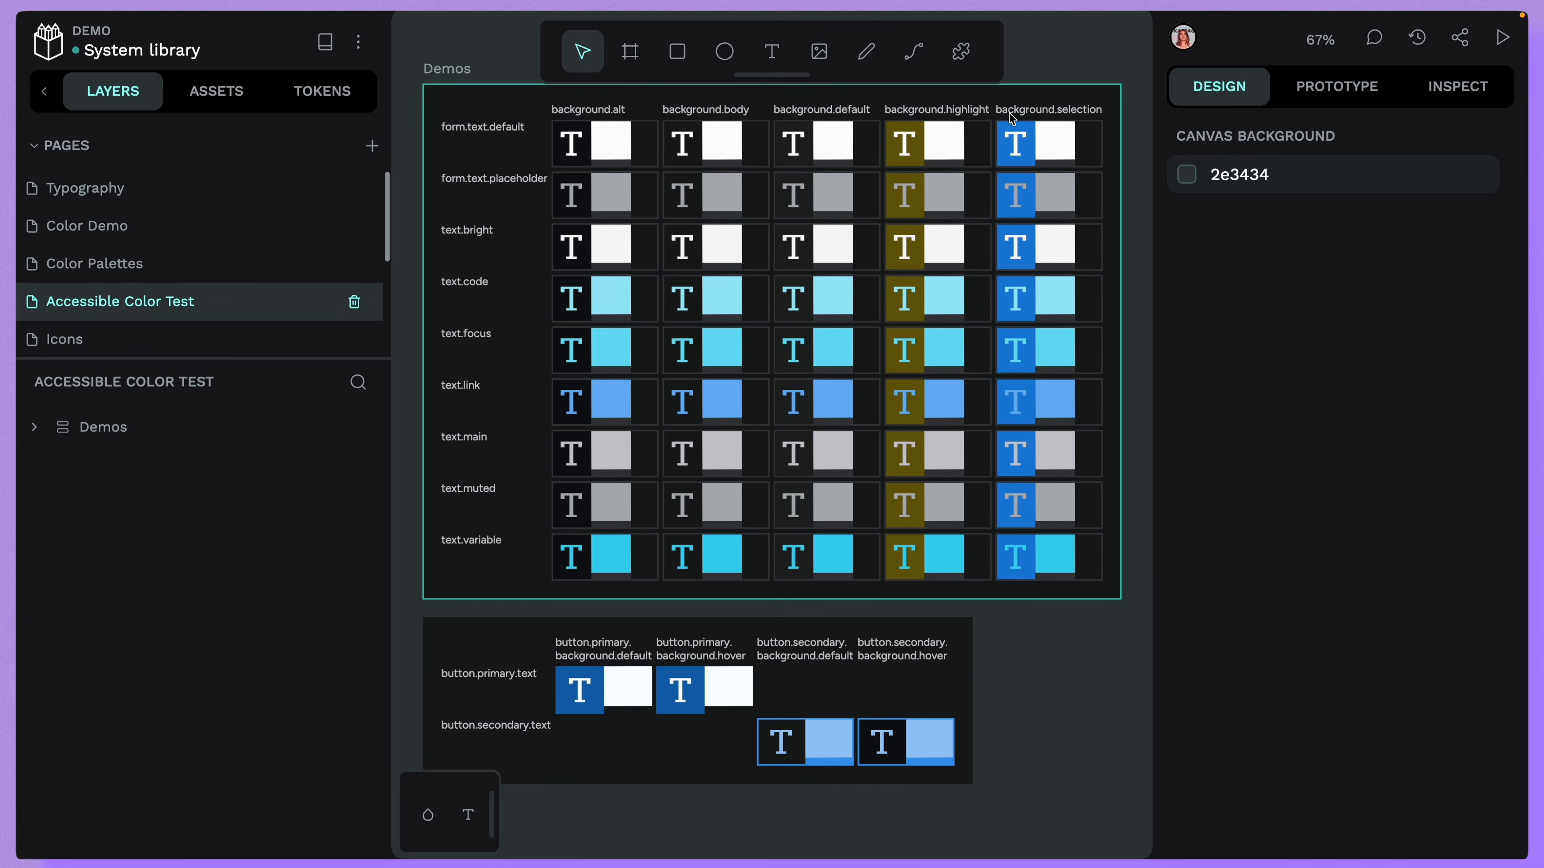
scroll(1074, 60, up, 2)
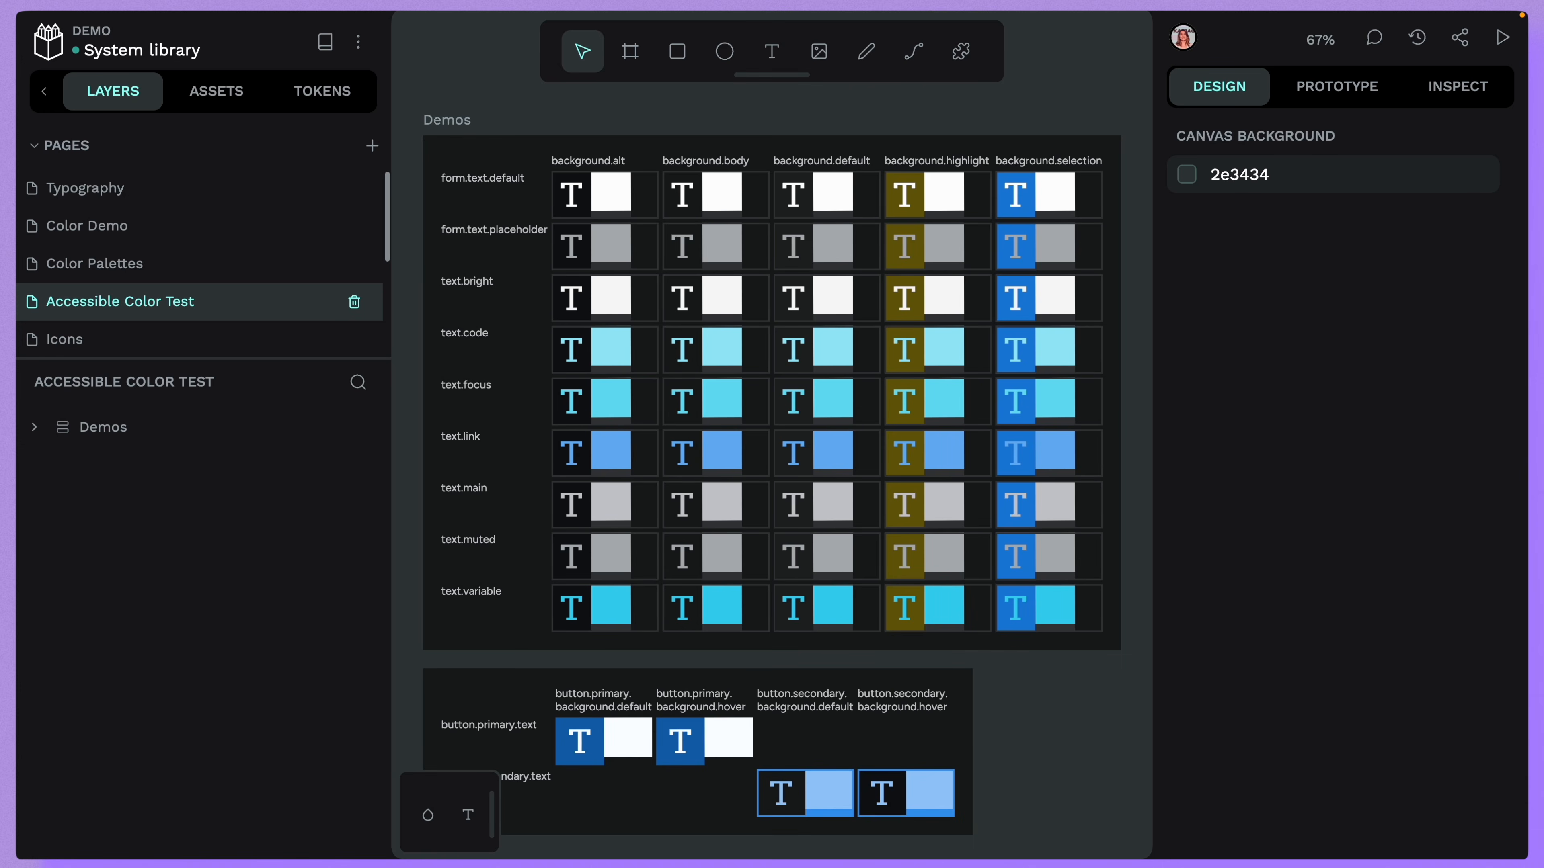
- Use the Contrast plugin to check the form.text.default swatch against background.alt, and close the plugin
click(961, 51)
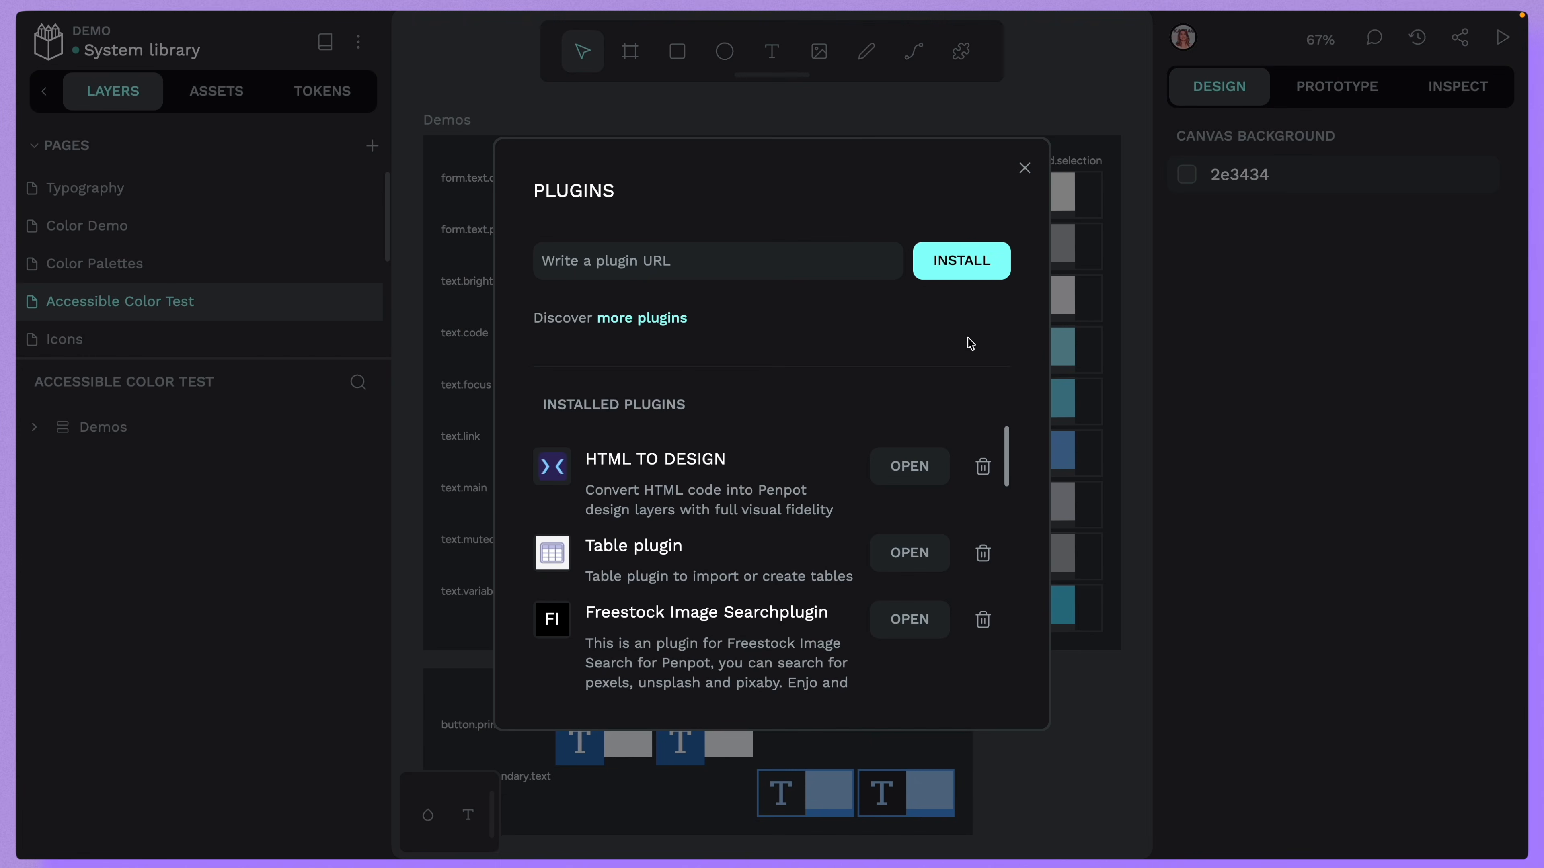
drag(1011, 466, 978, 679)
click(910, 657)
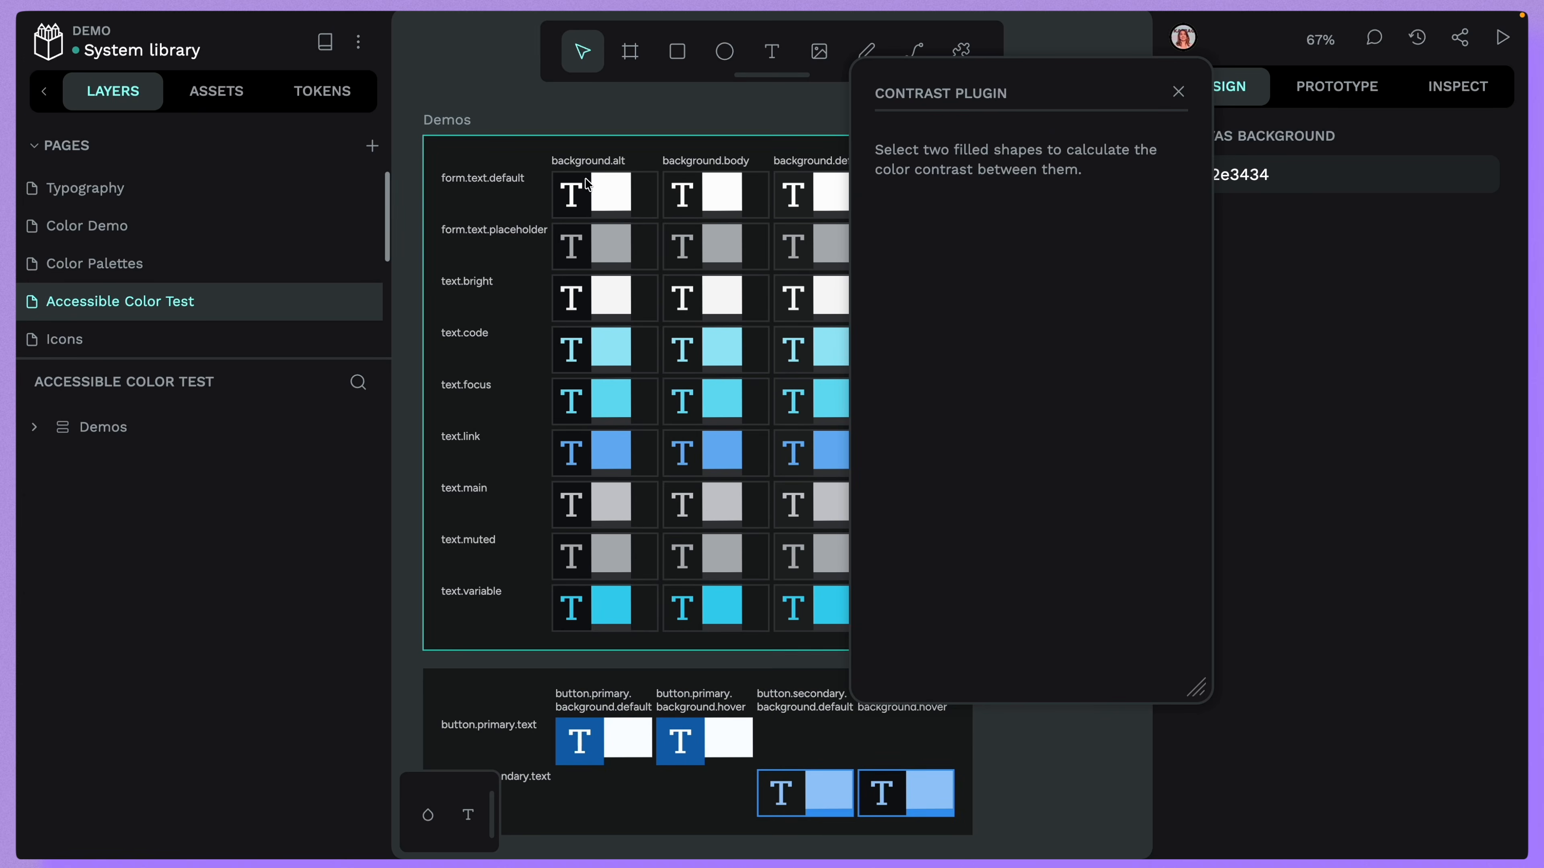
click(610, 203)
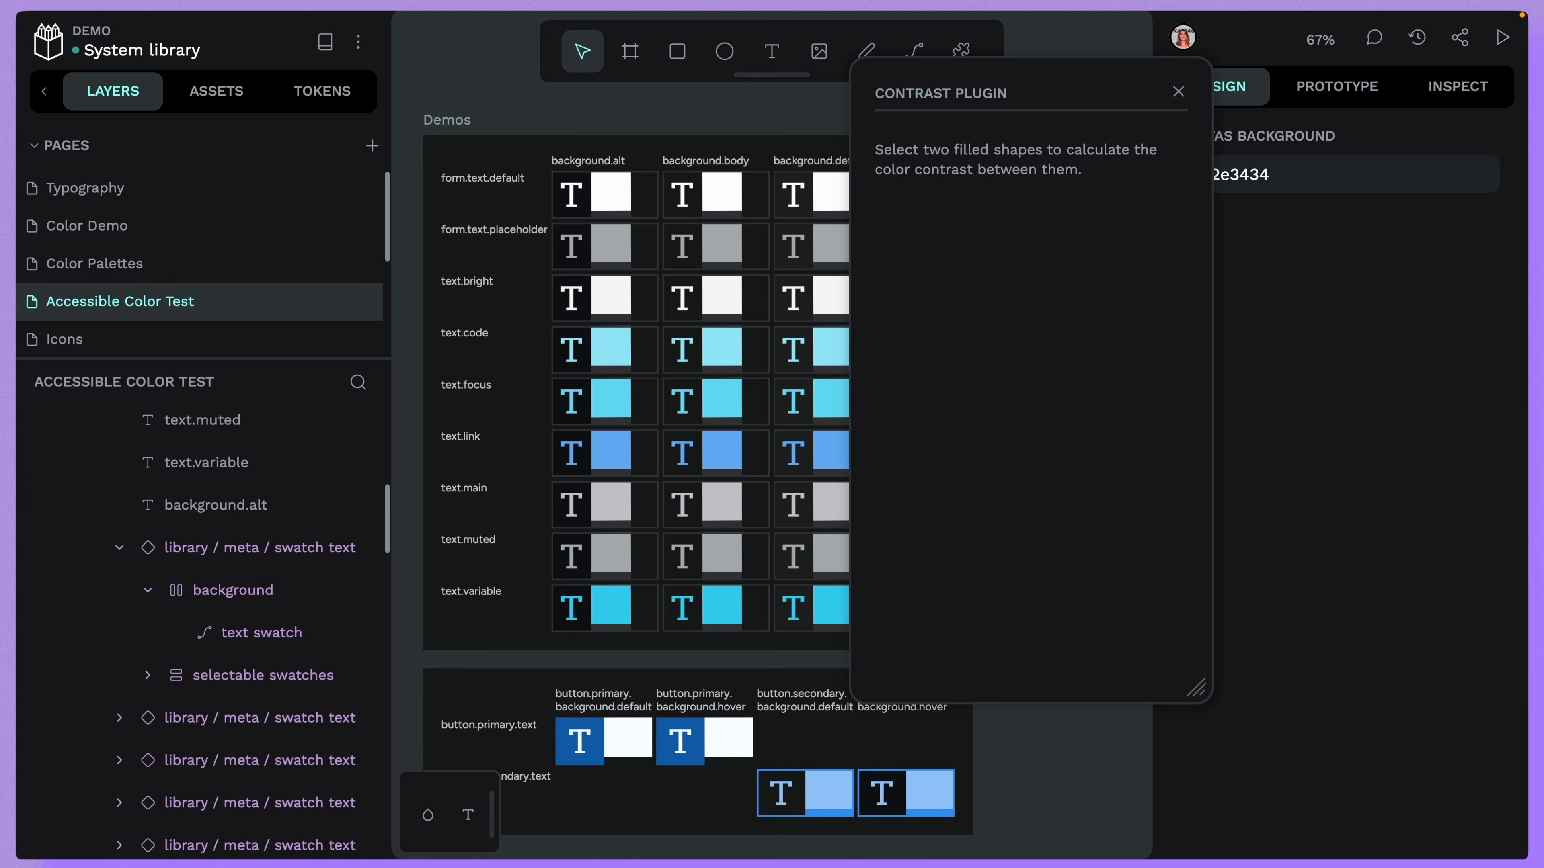
click(585, 207)
shift+click(575, 206)
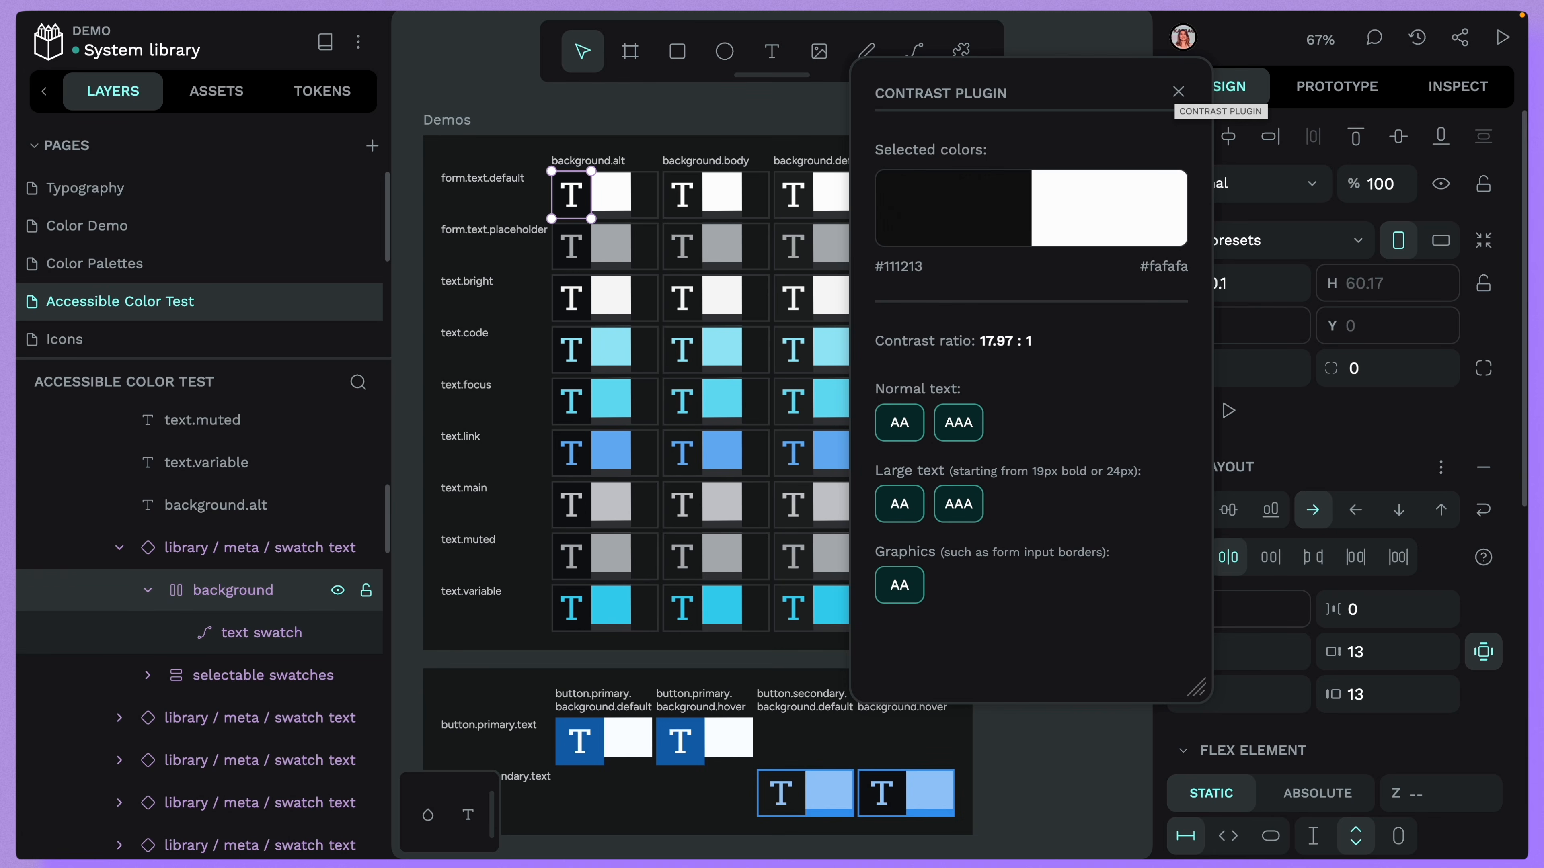
click(1177, 93)
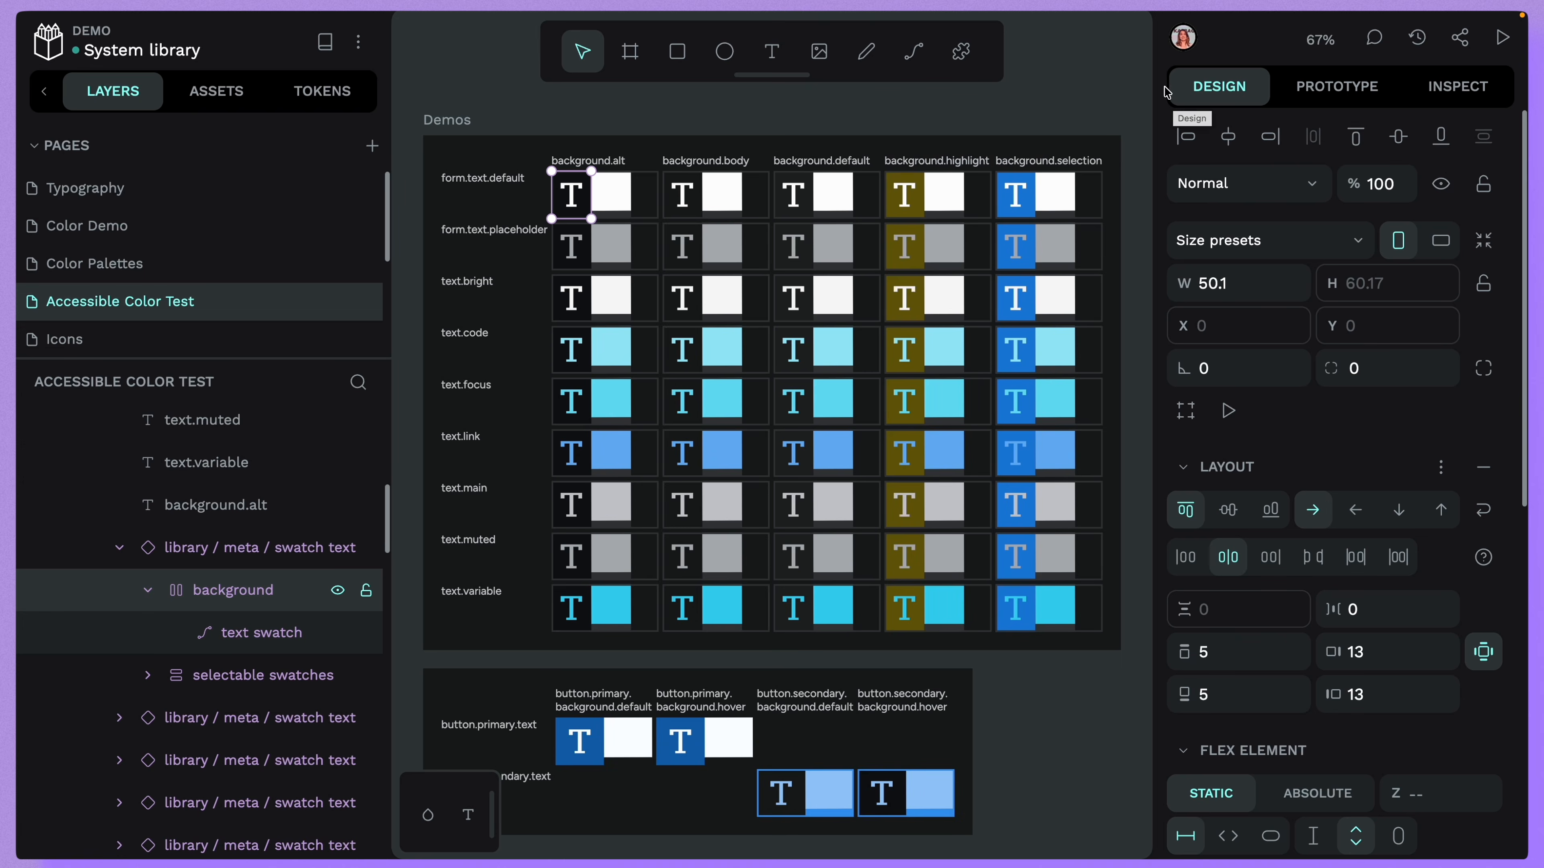
- Open the Accessible Design Checklist plugin, look through its items for the System library file, and close it
key(ctrl+alt+p)
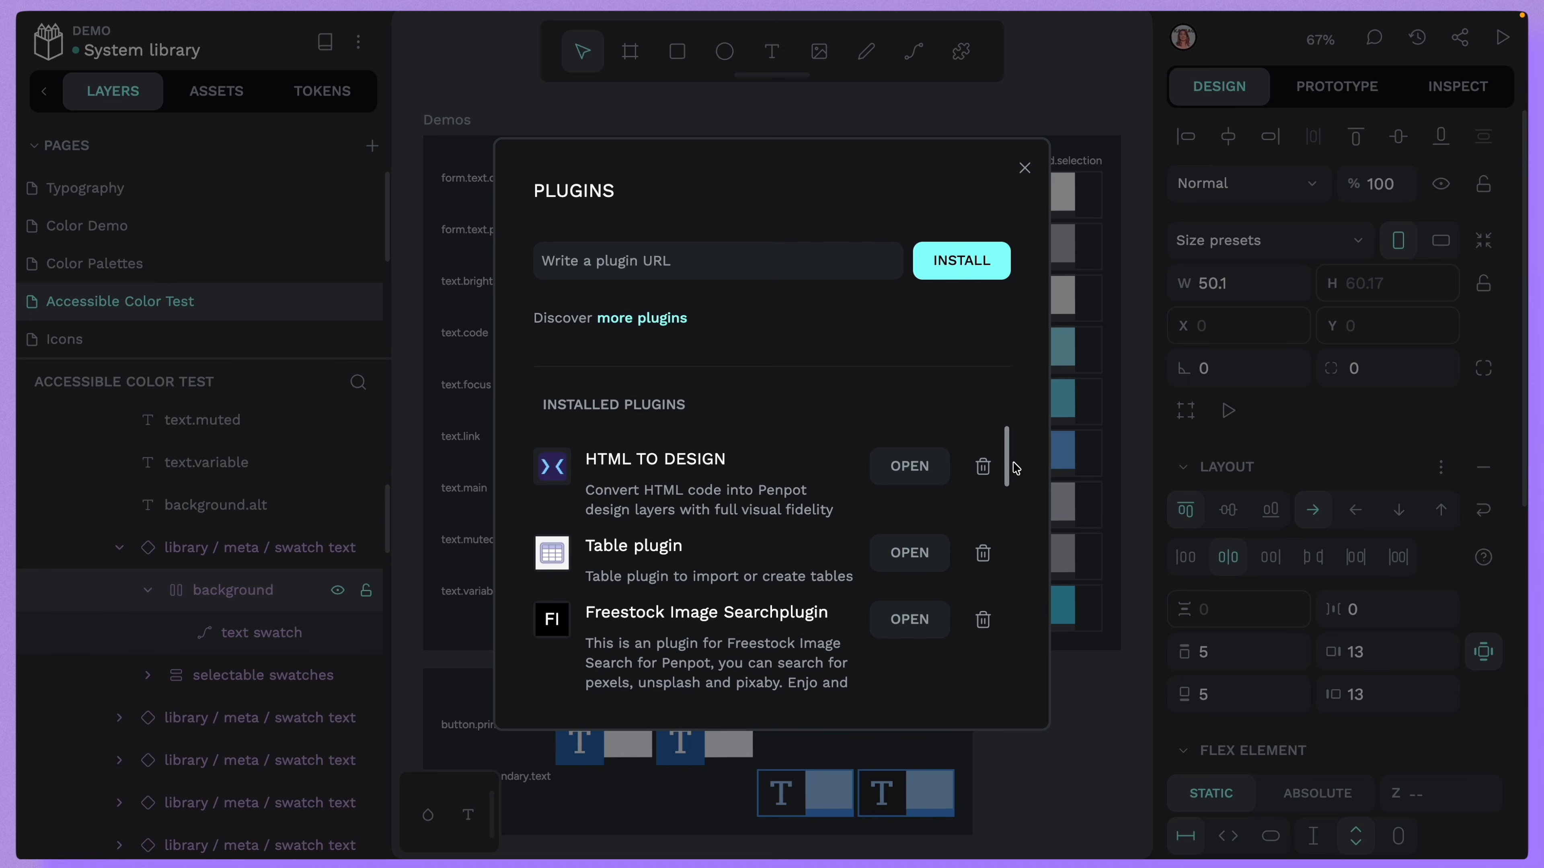
drag(1008, 462, 1004, 602)
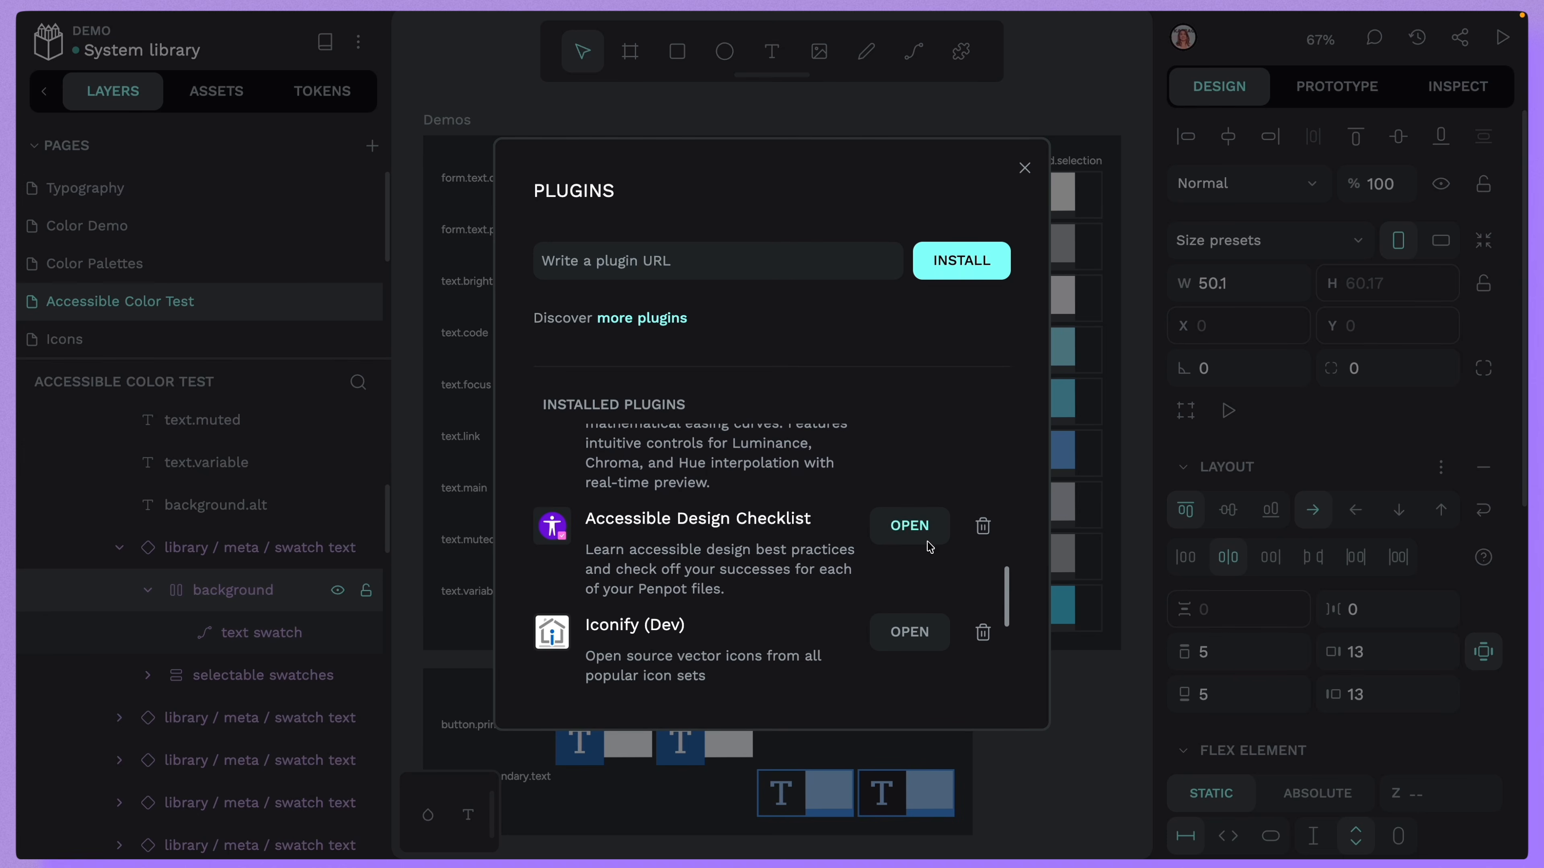
click(910, 525)
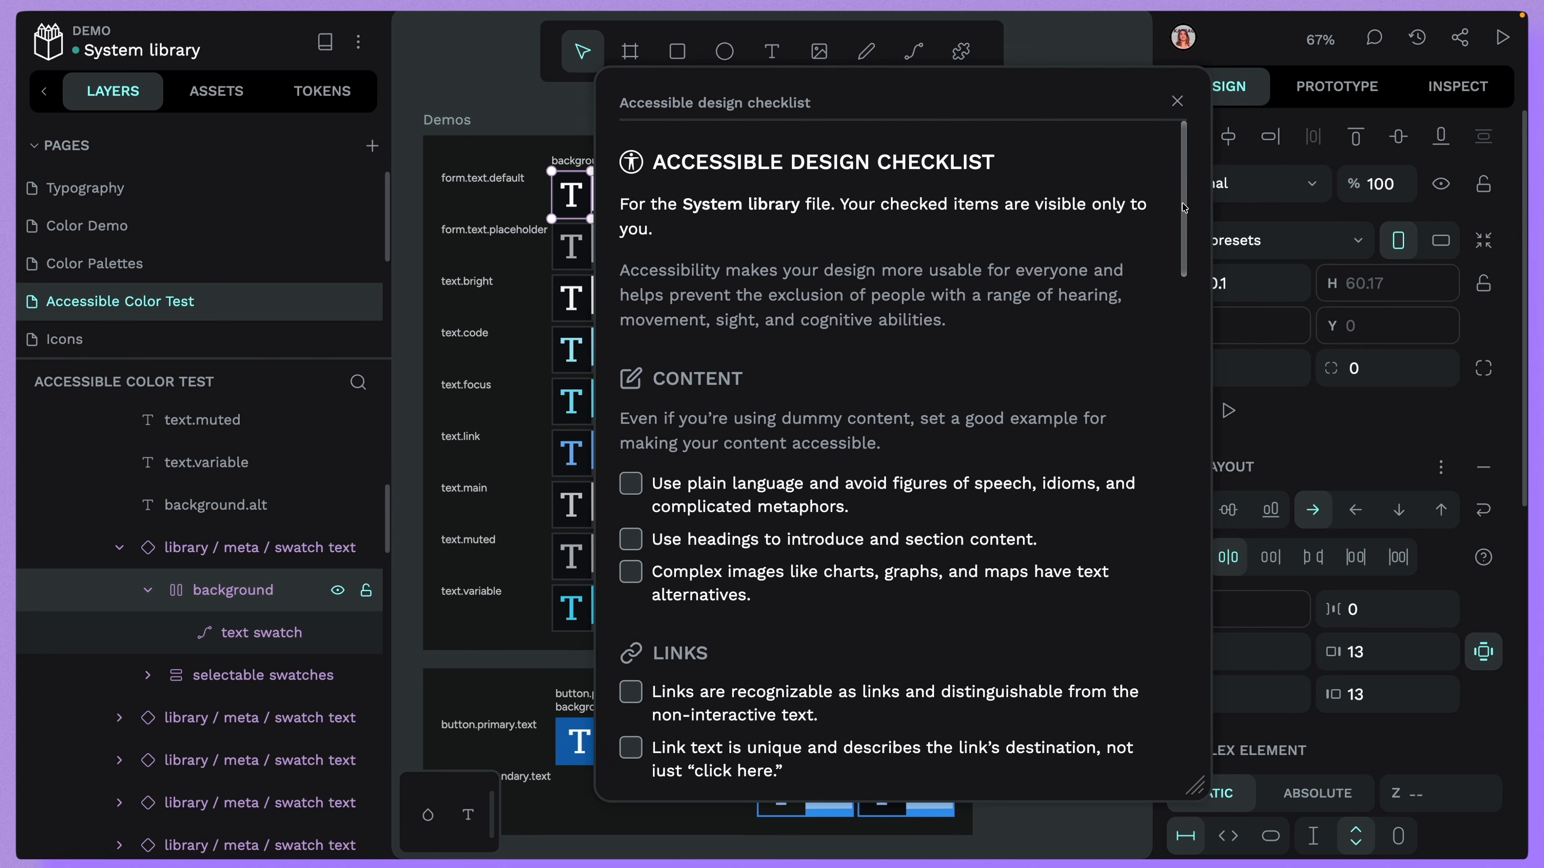
scroll(1186, 210, down, 5)
scroll(1187, 209, up, 5)
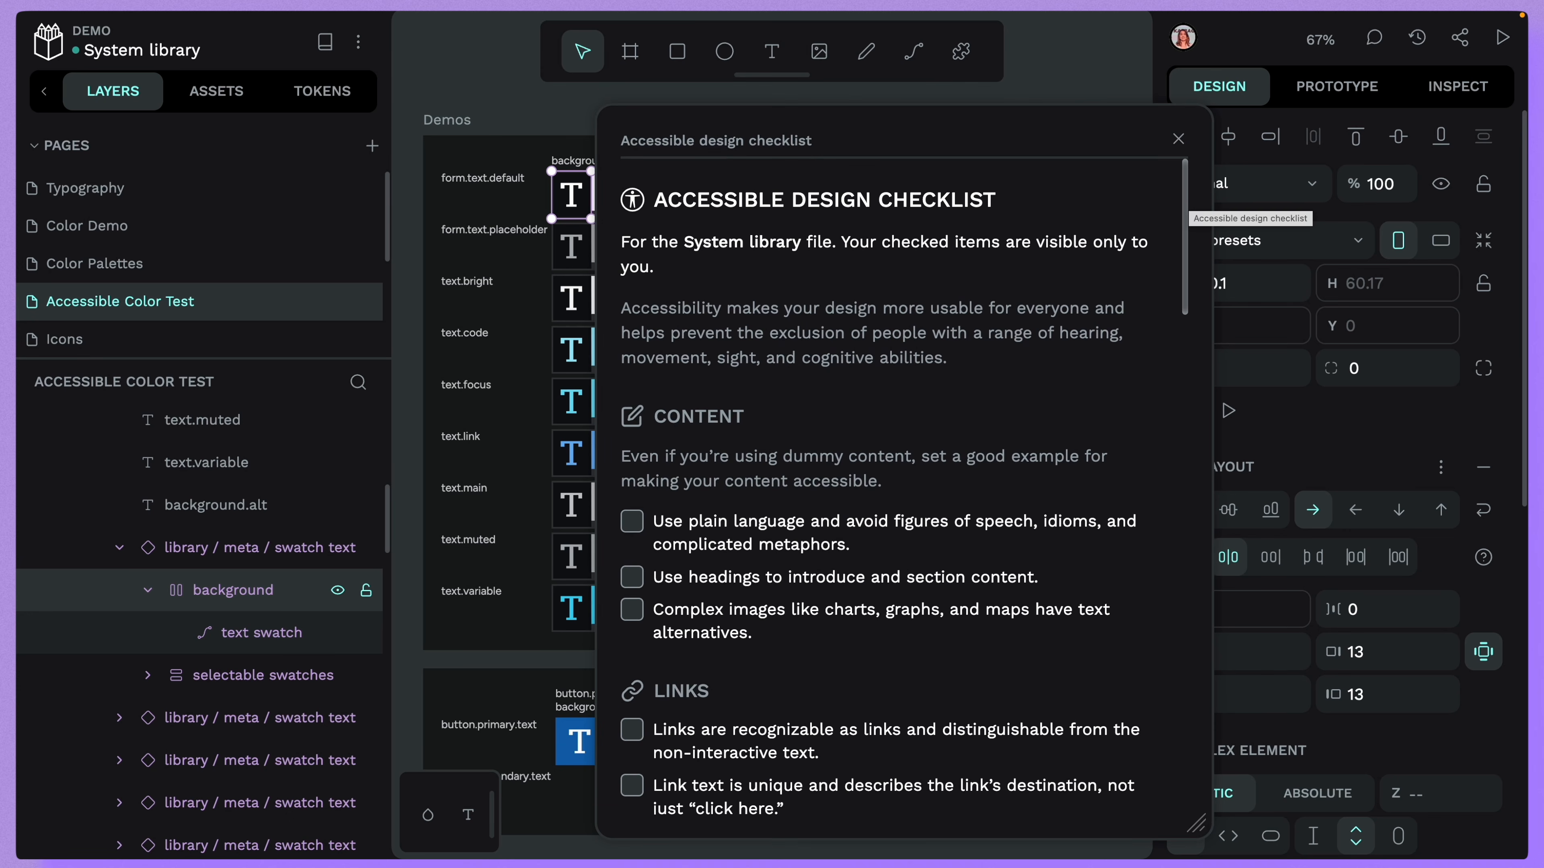
drag(1188, 201, 1175, 127)
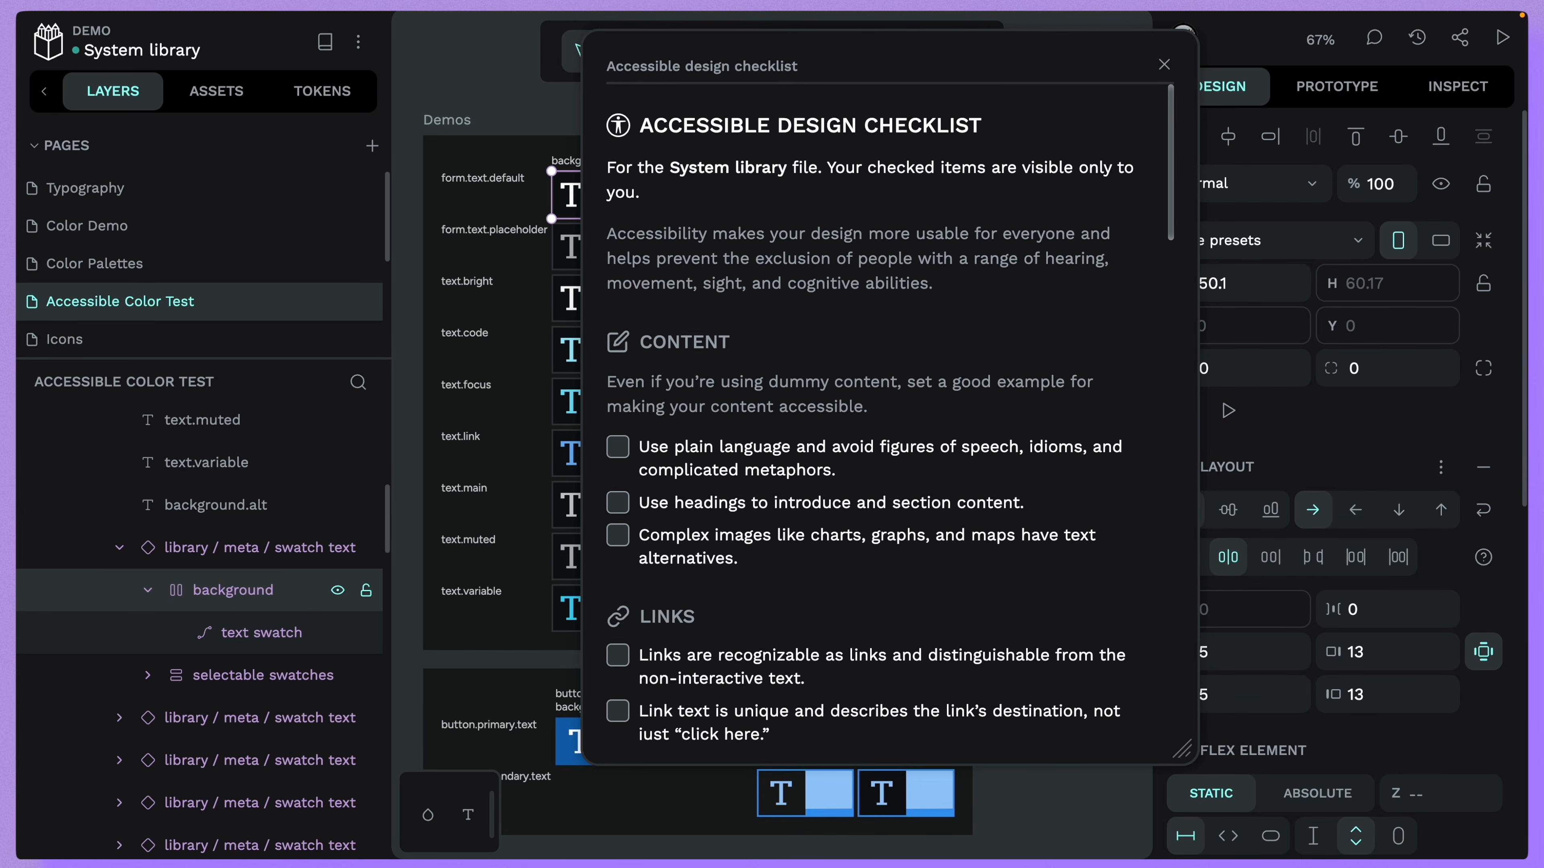
click(1163, 65)
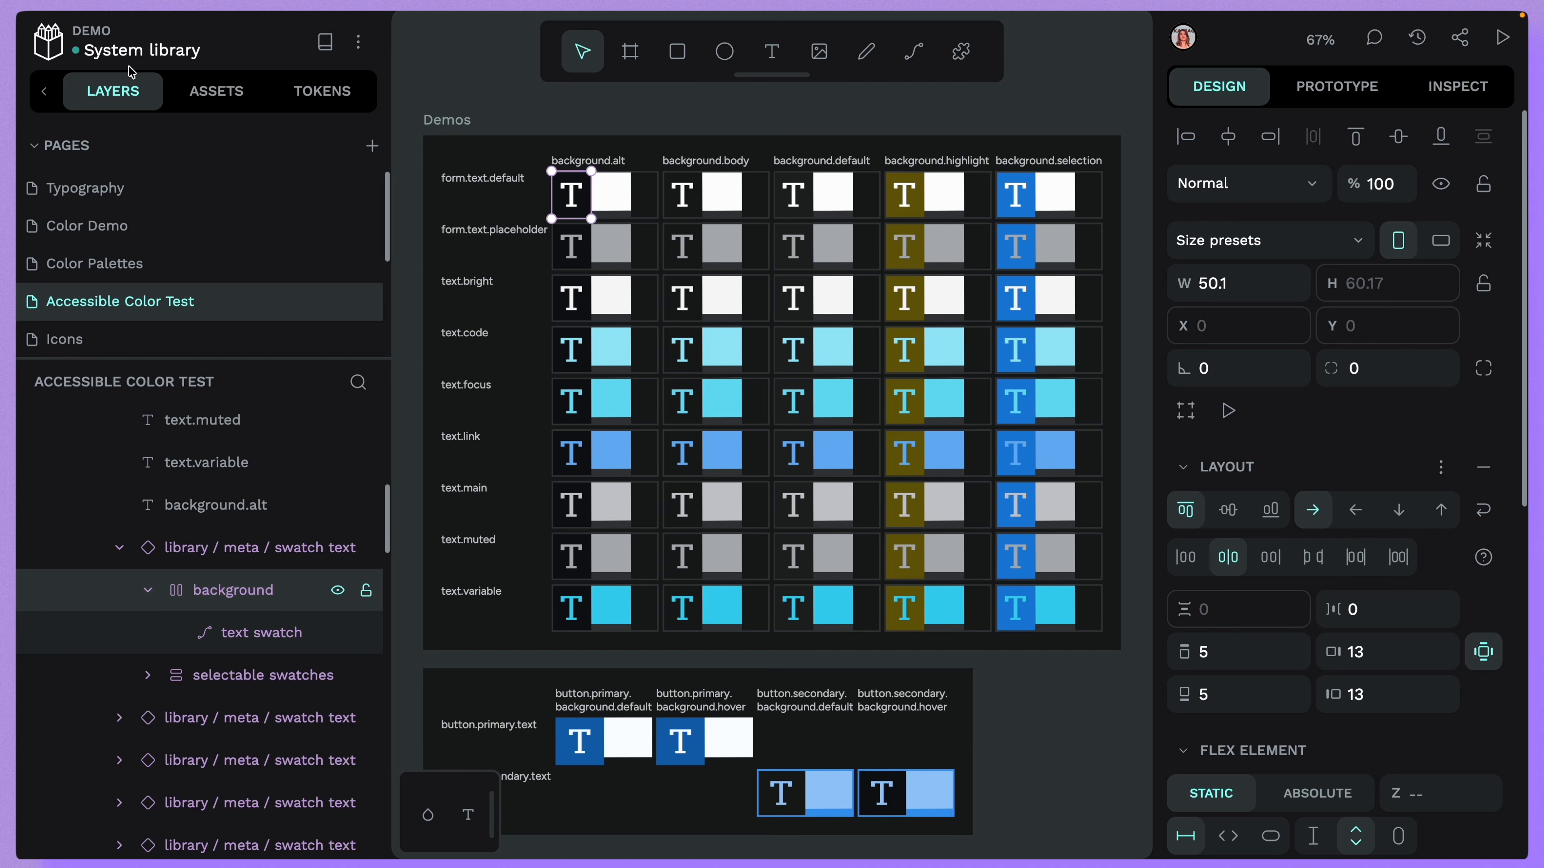
- Open the Design mocks file from the projects overview and make the hidden menu overlay board on the Landing page visible
click(54, 46)
double_click(484, 379)
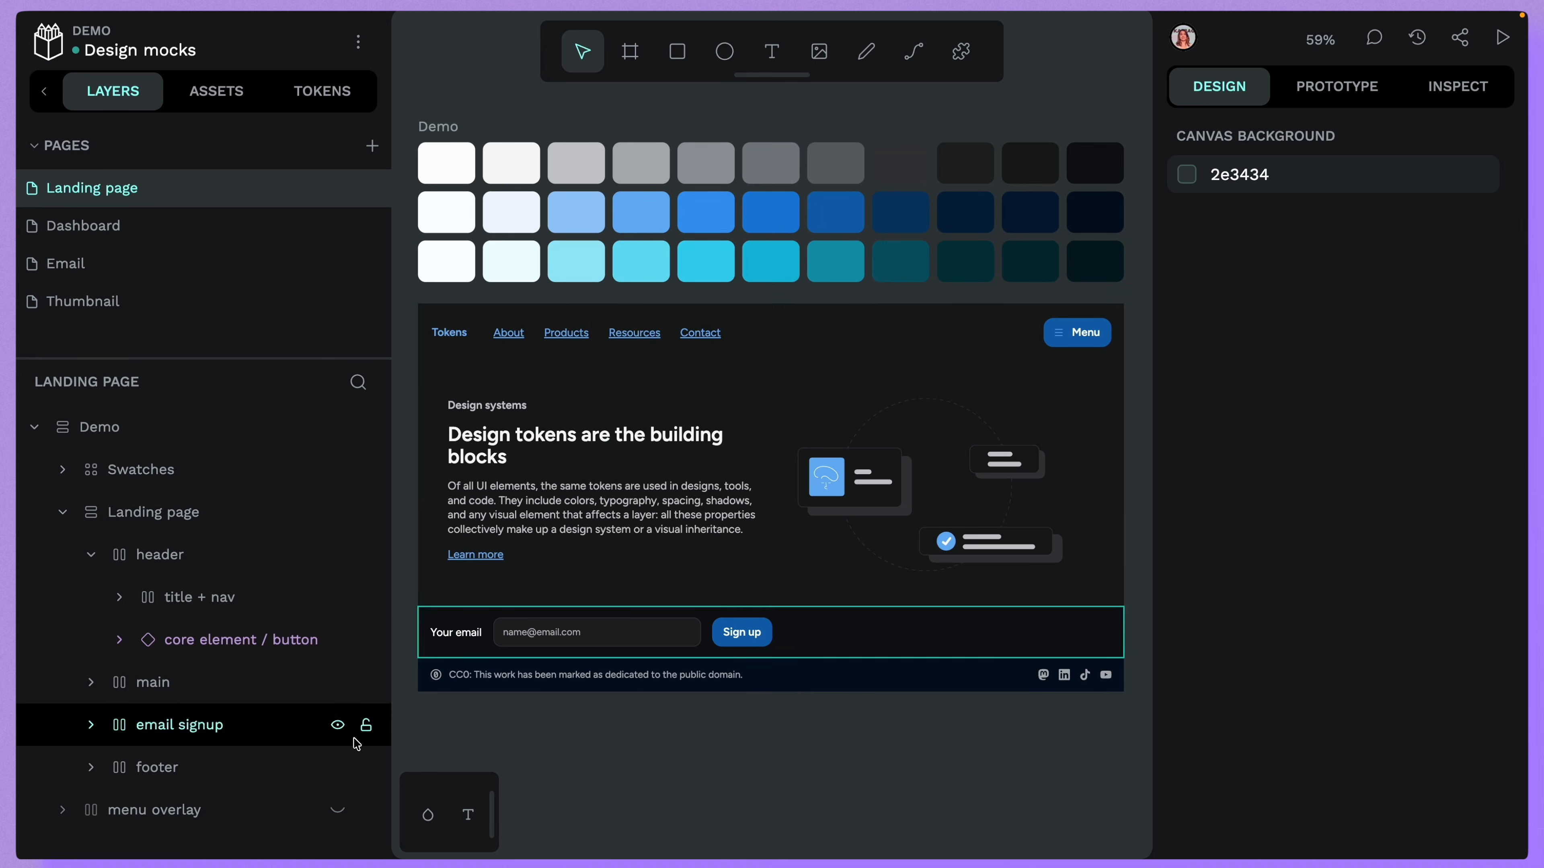
click(337, 810)
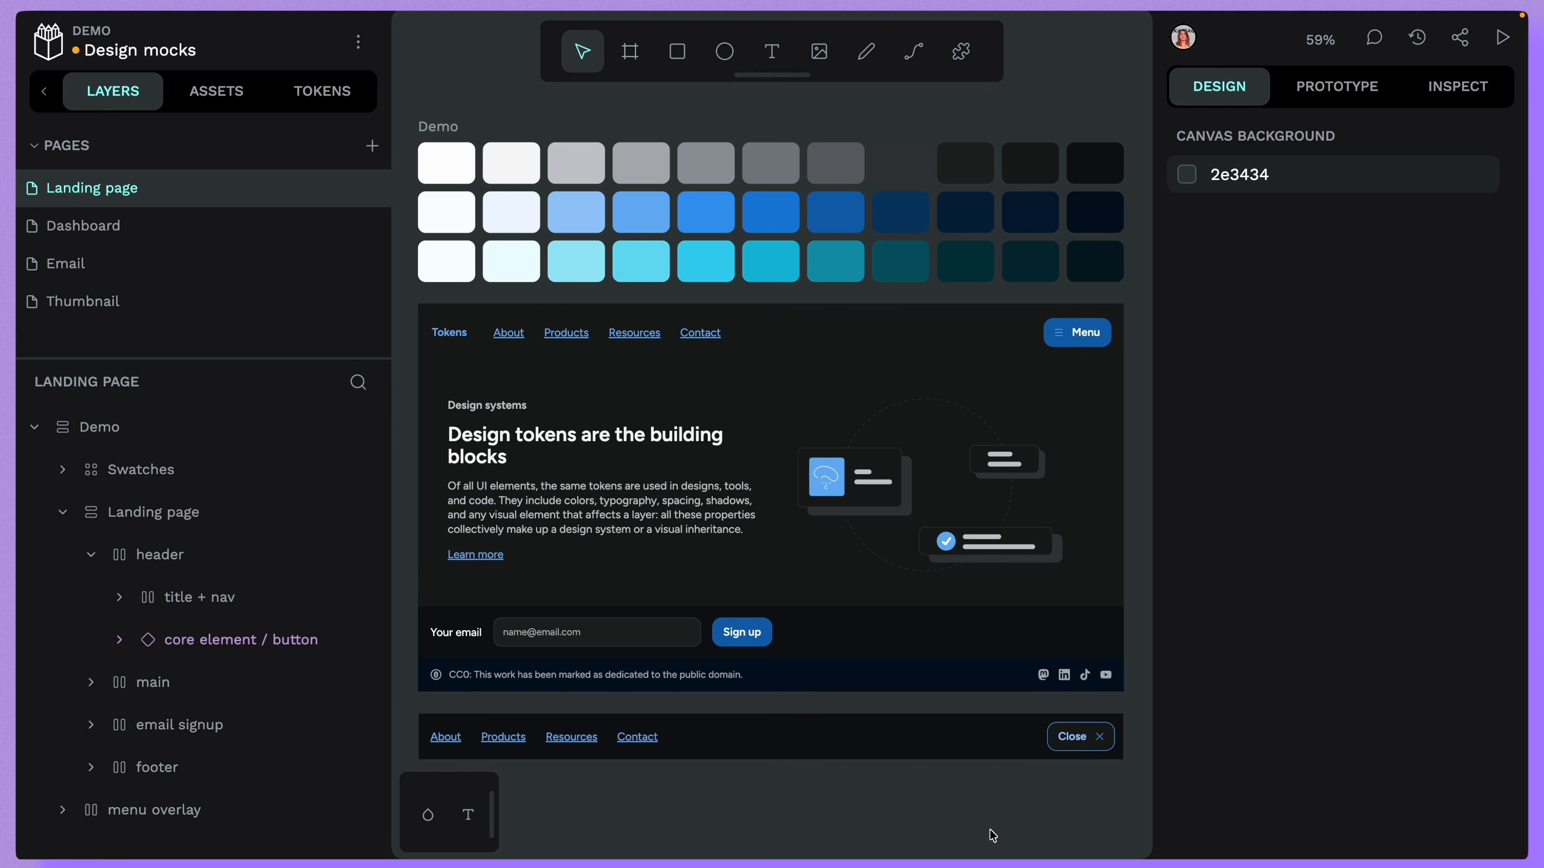
- Examine the prototype interaction linking the header's Menu button to the menu overlay, and locate the Menu overlay flow
click(1086, 351)
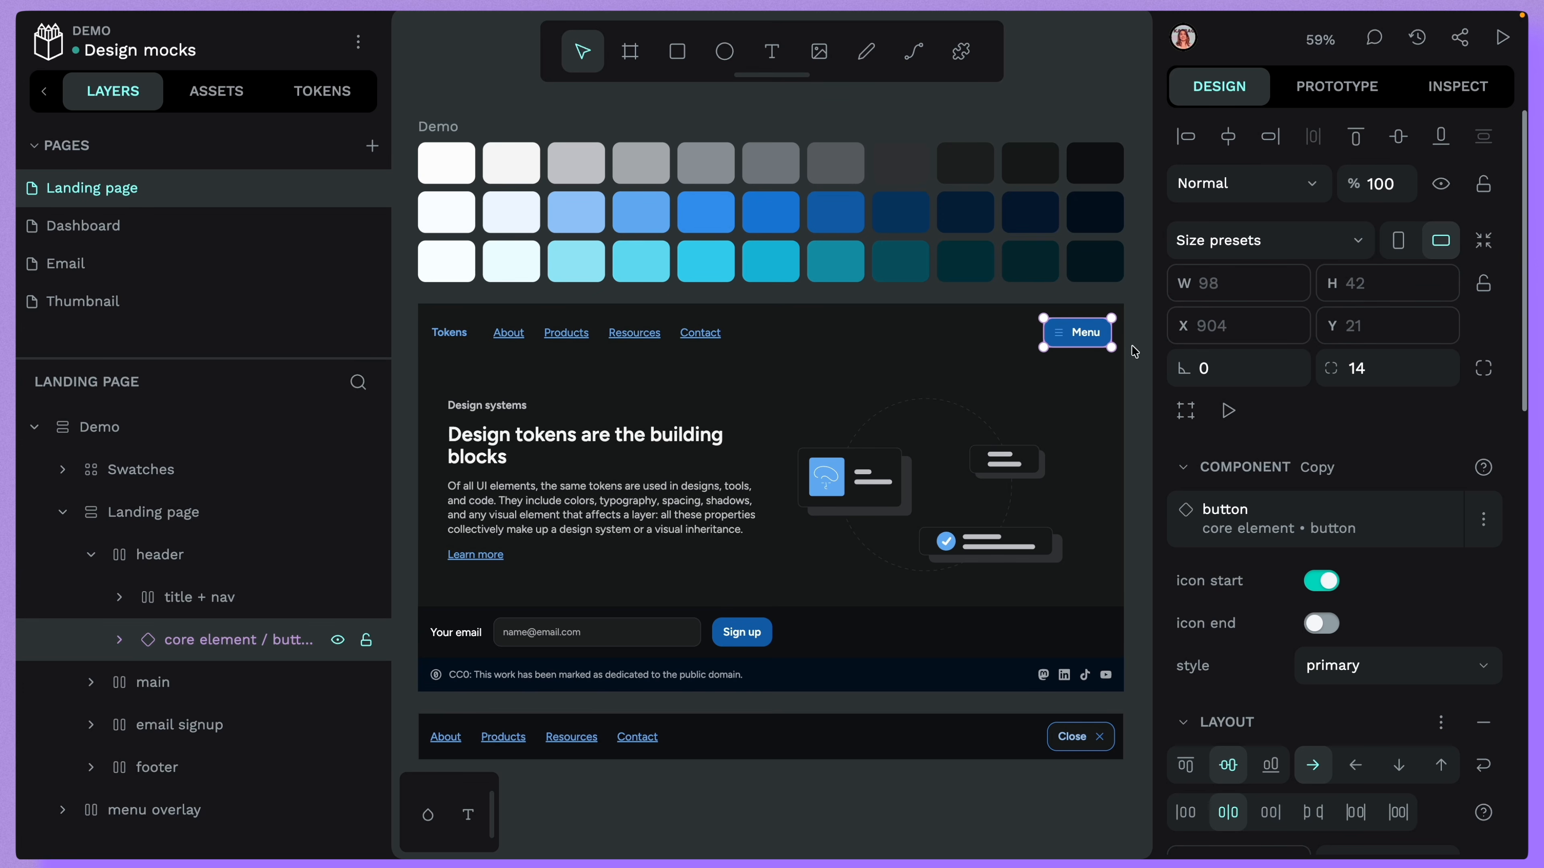
click(1369, 96)
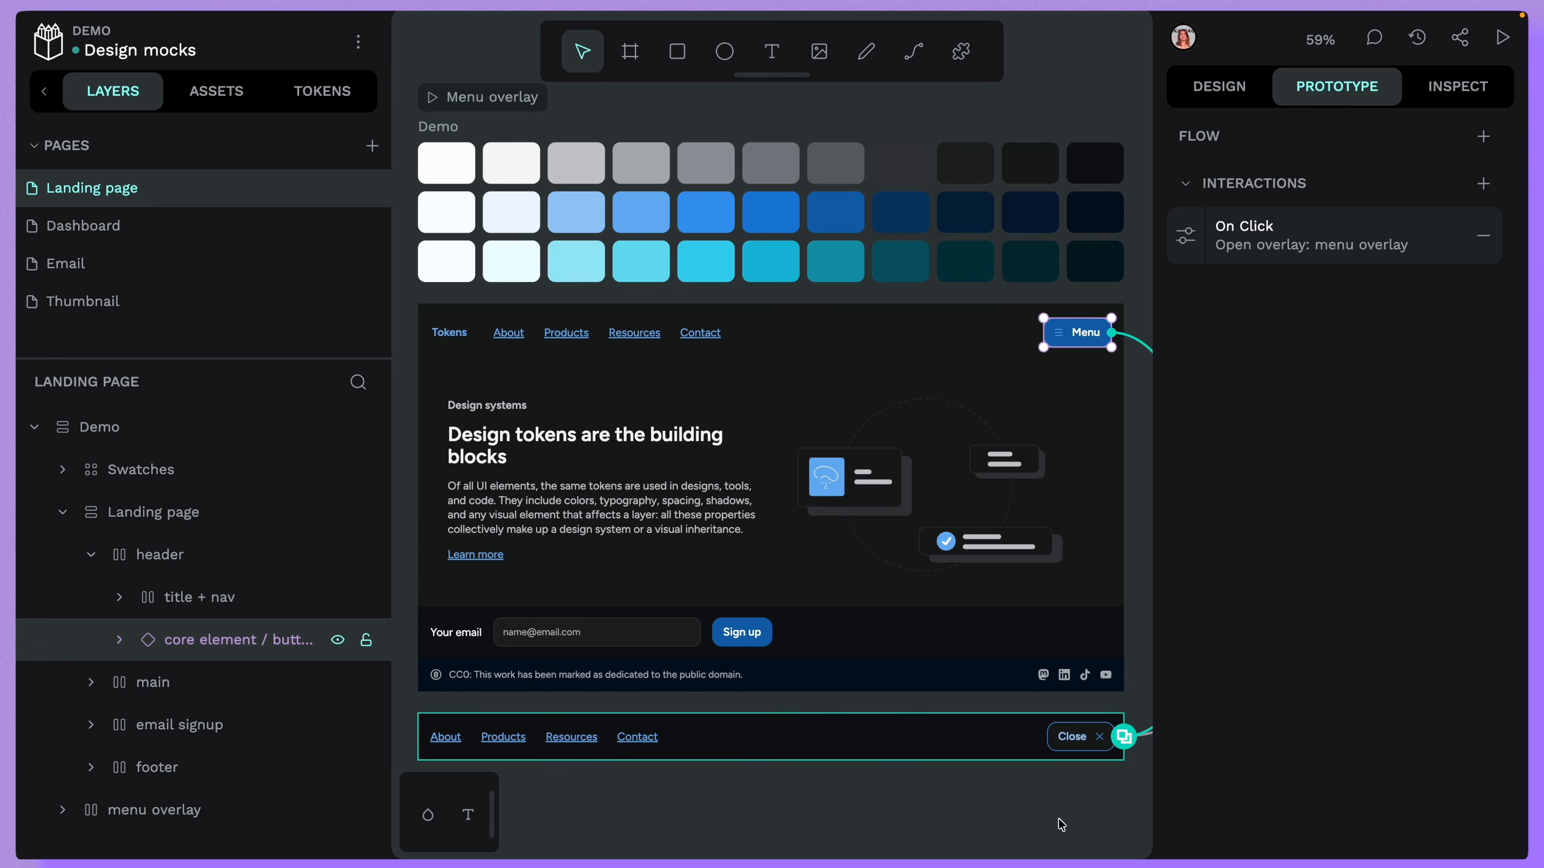
scroll(1062, 825, right, 3)
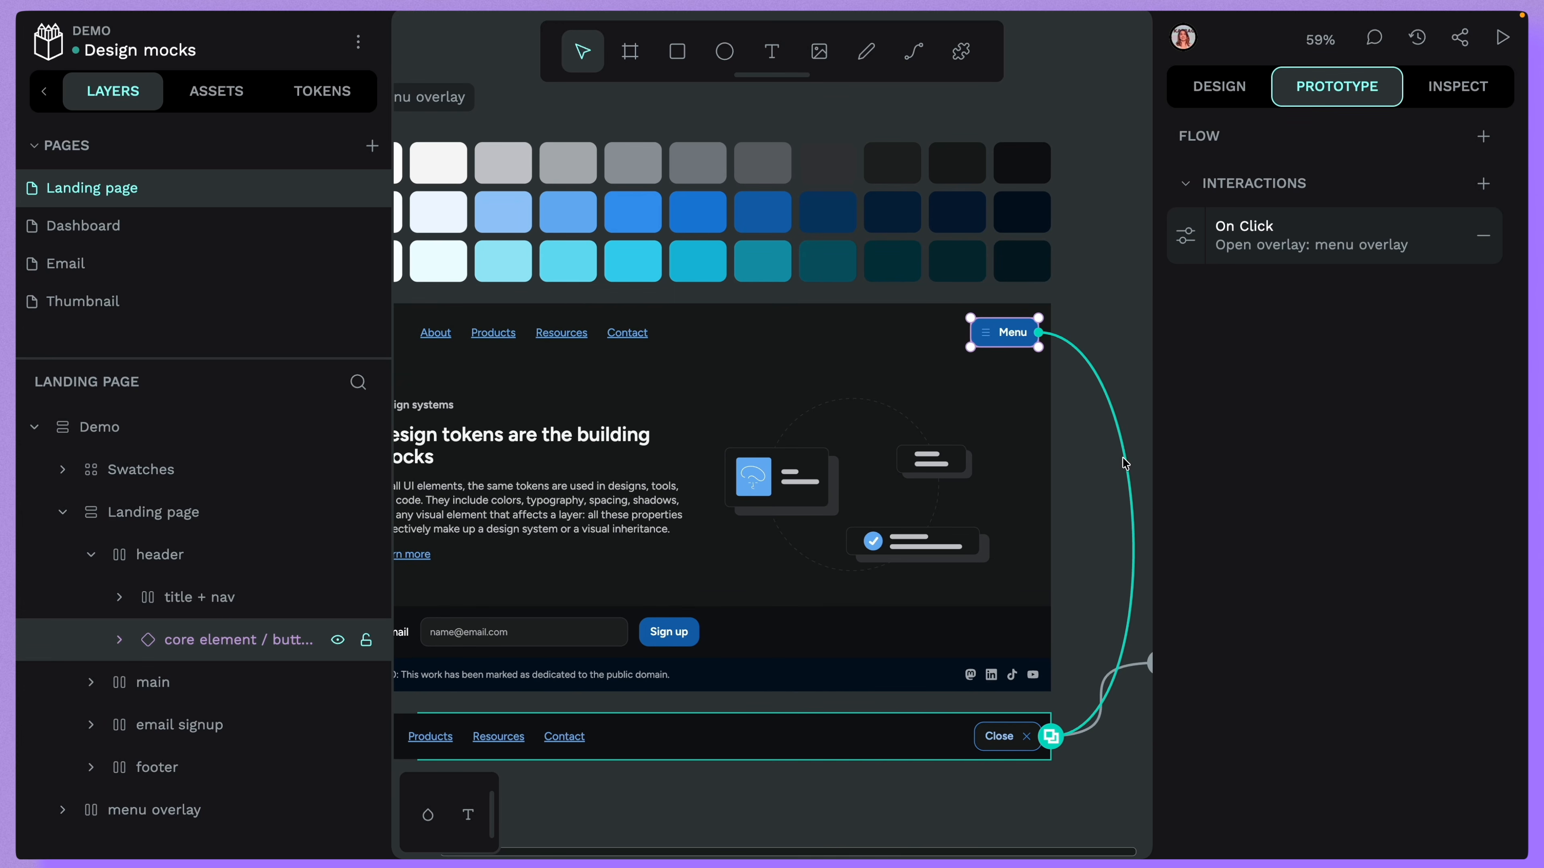
scroll(962, 818, left, 2)
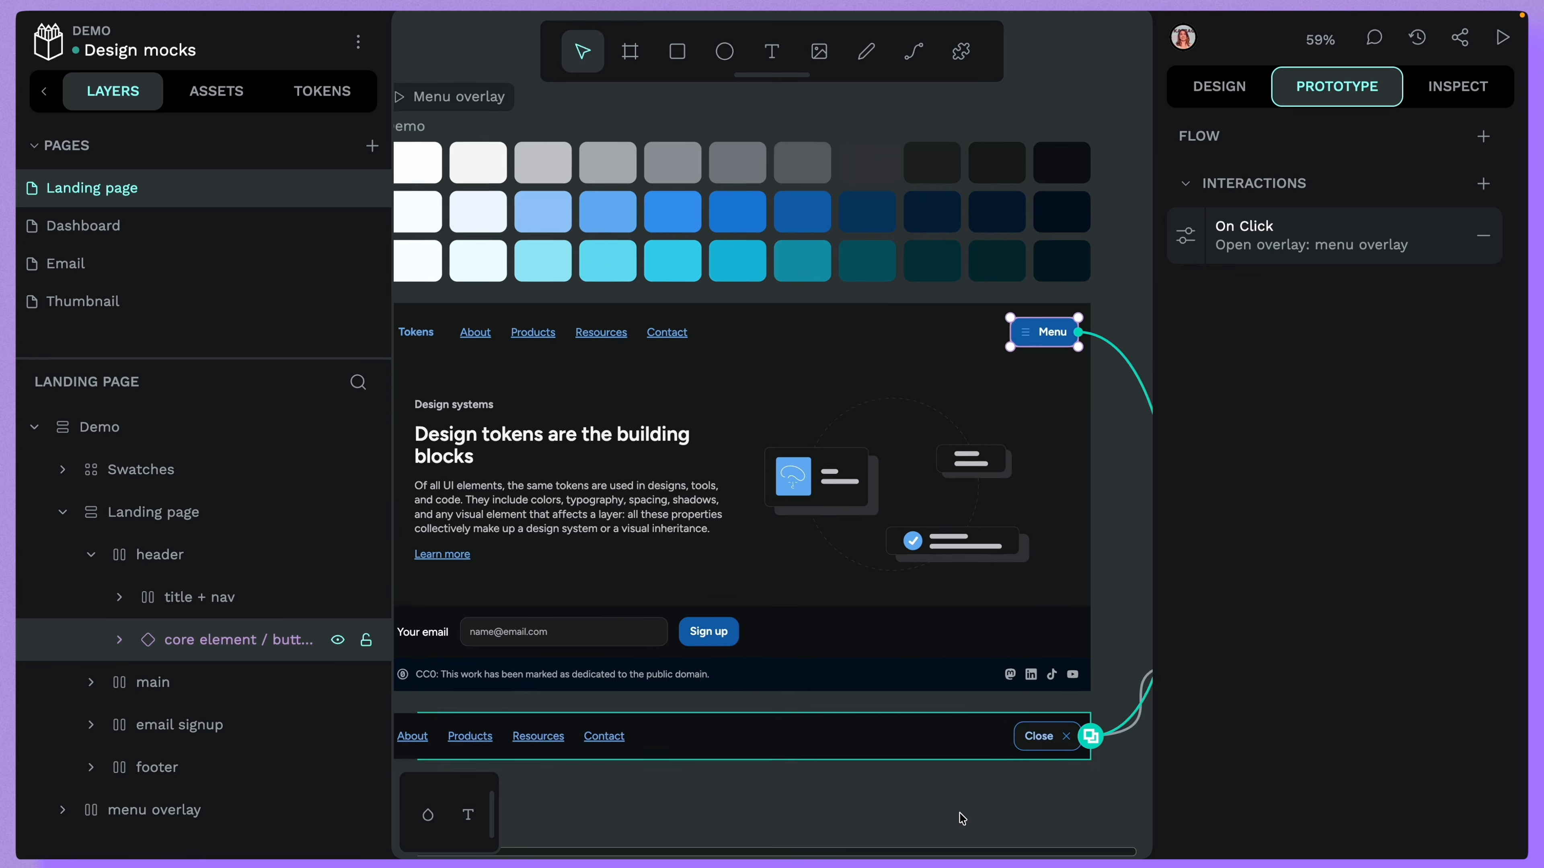
scroll(962, 819, left, 2)
scroll(962, 818, up, 1)
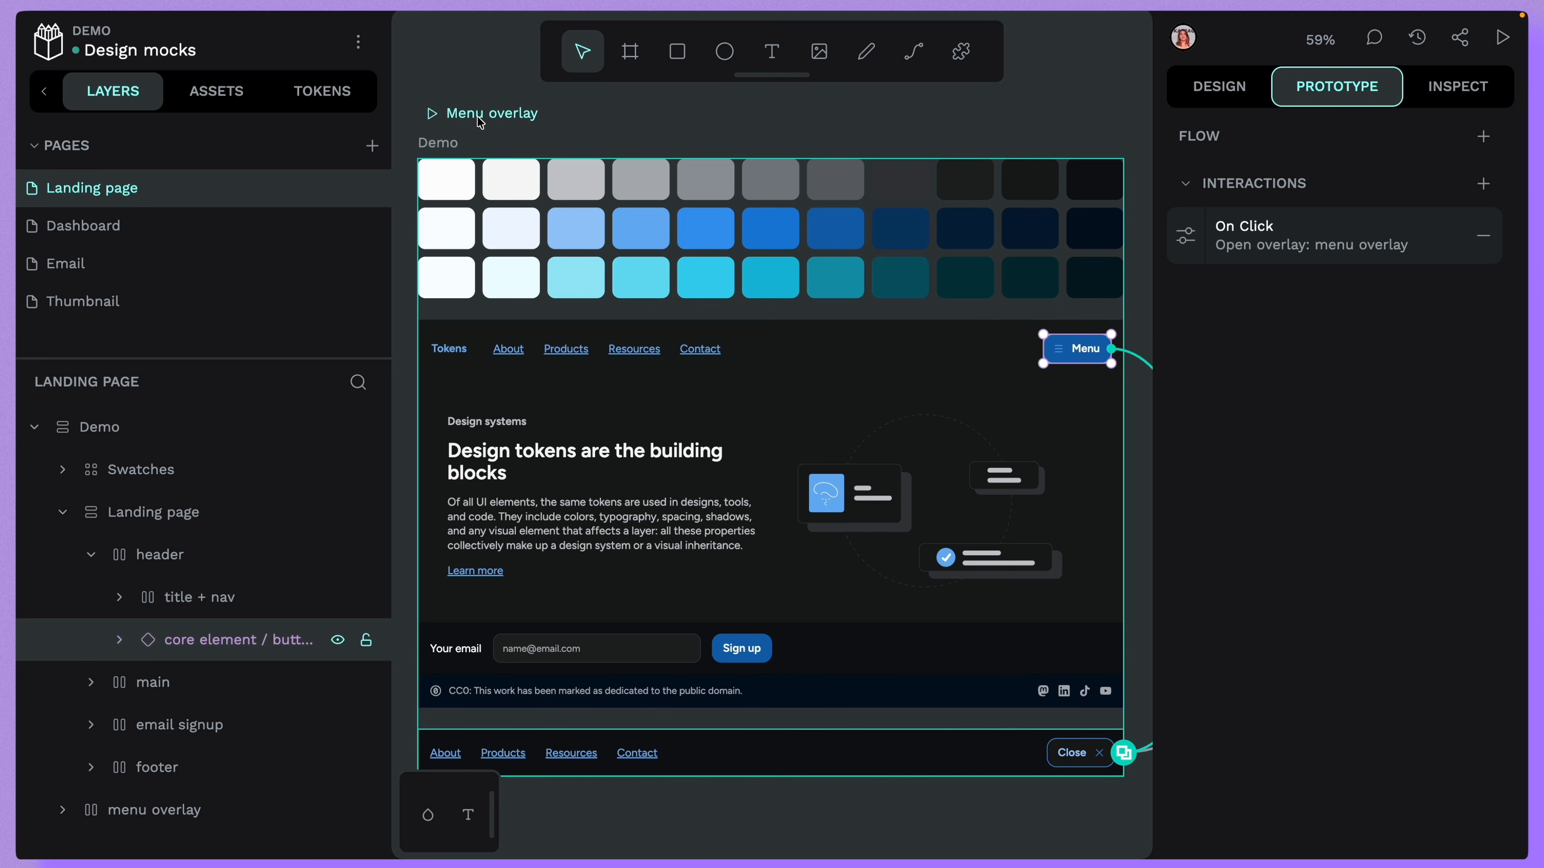
drag(1068, 837, 992, 821)
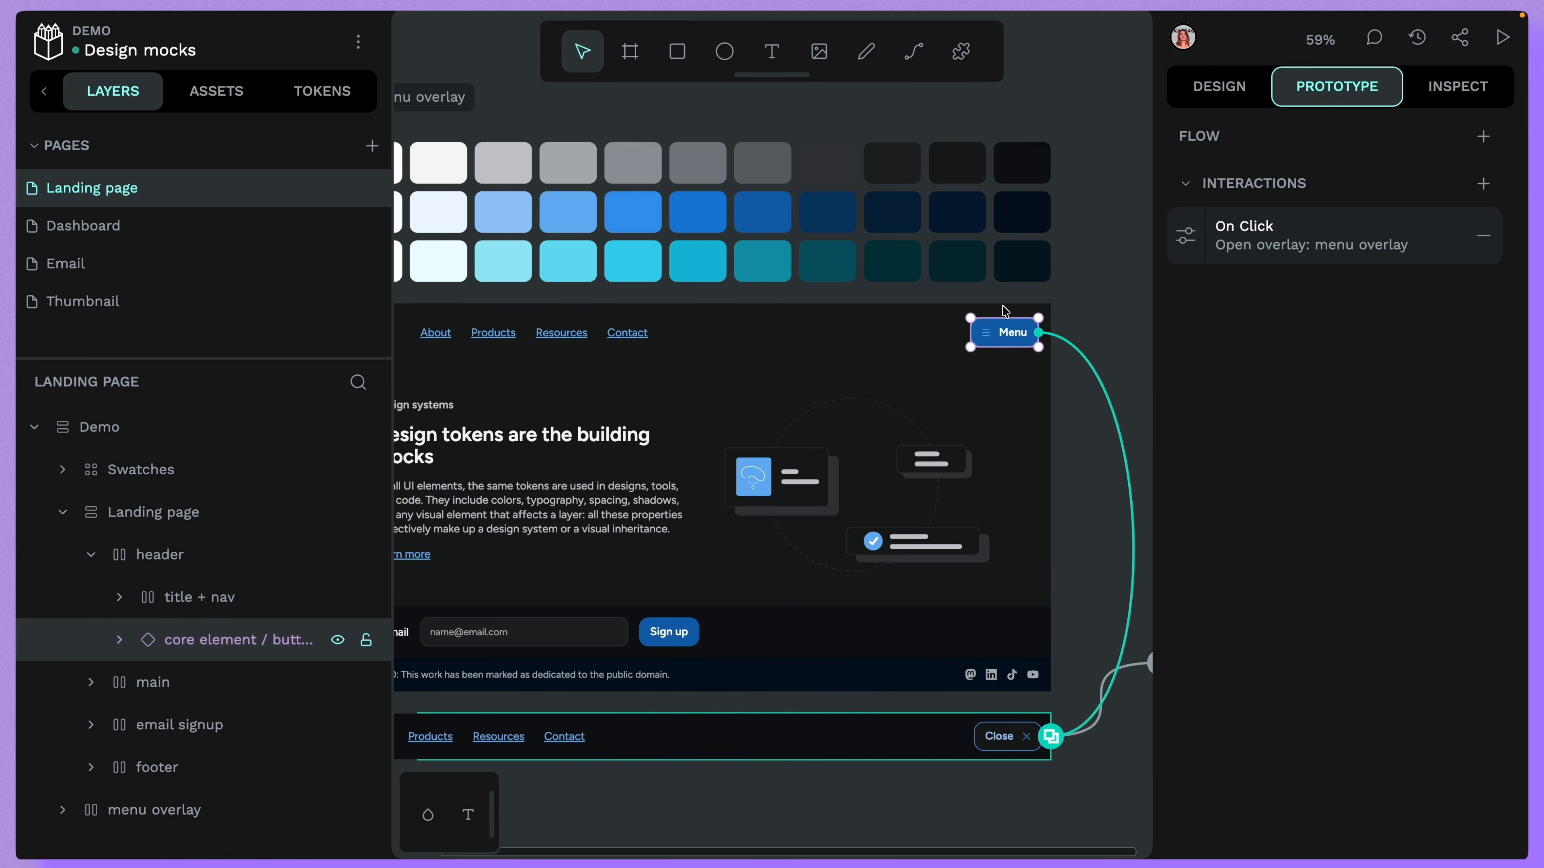
drag(905, 814, 978, 831)
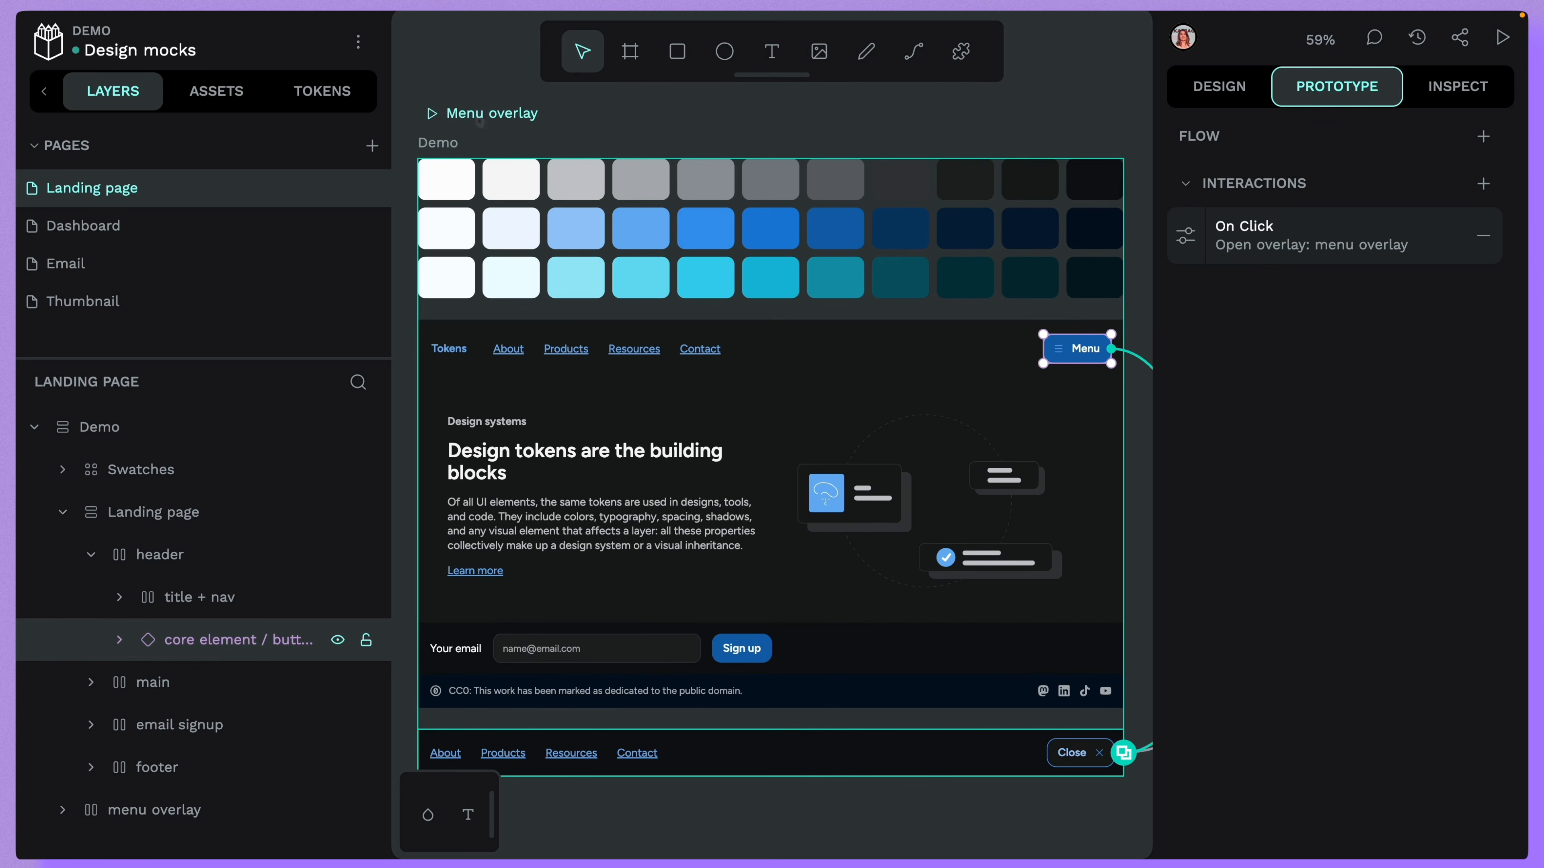
- Play the Menu overlay flow and test opening and closing the menu on the landing page
click(431, 113)
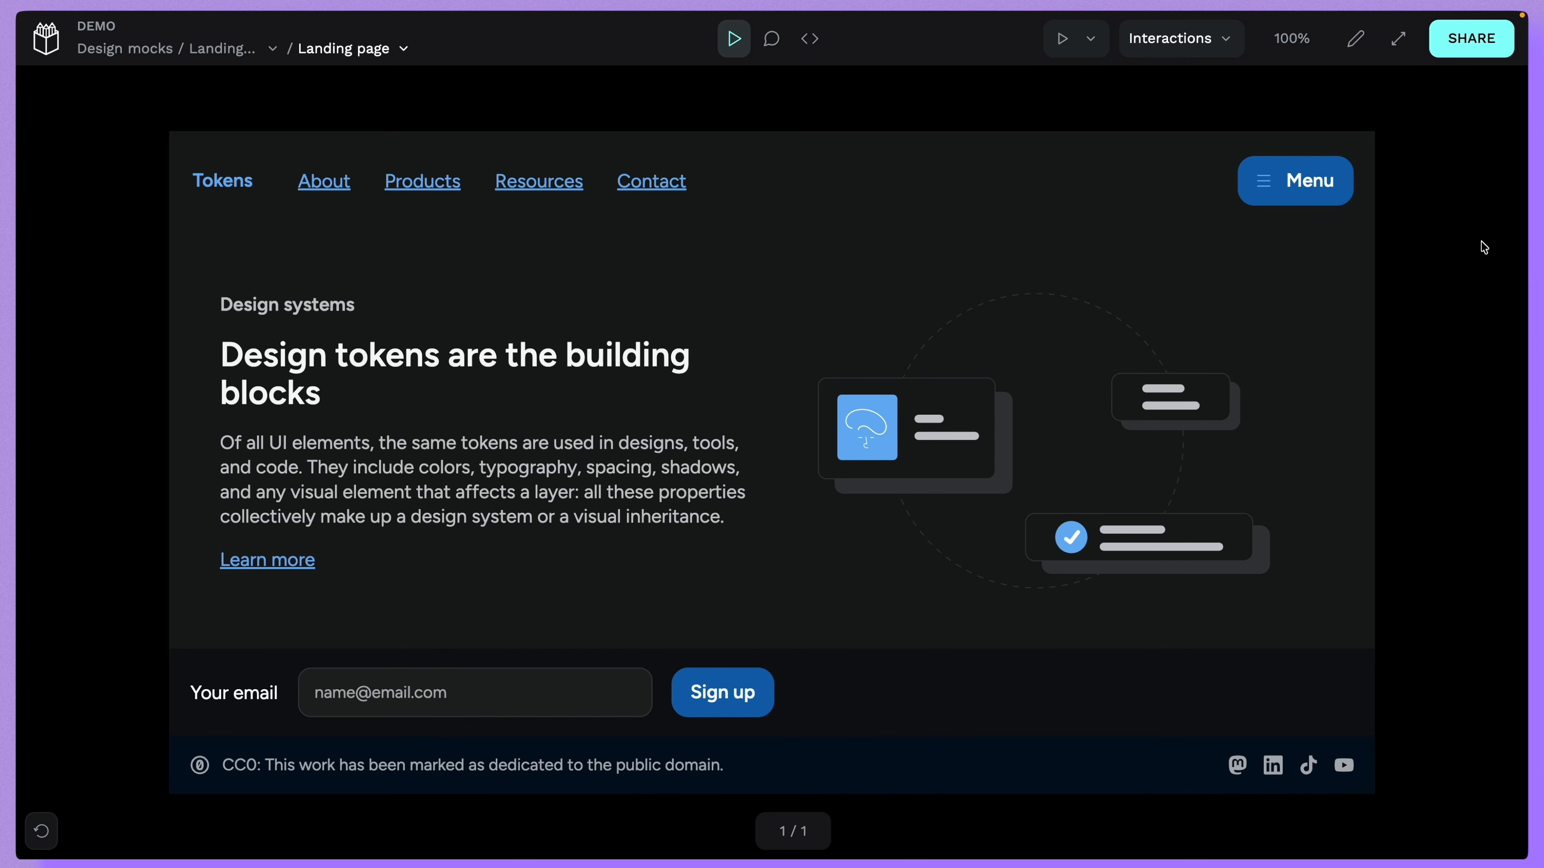
click(1332, 196)
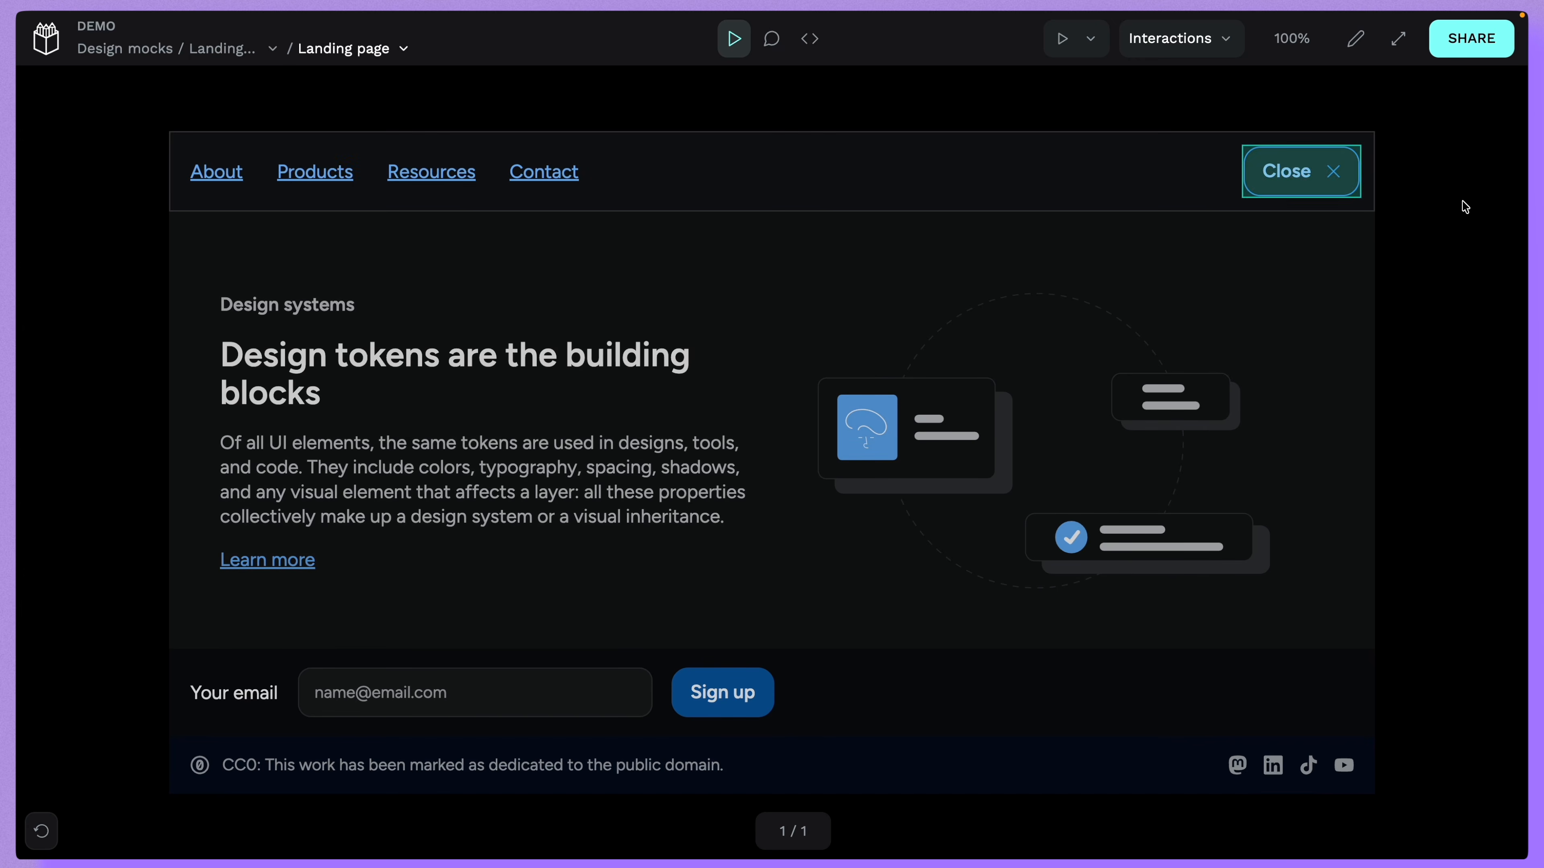
click(1305, 184)
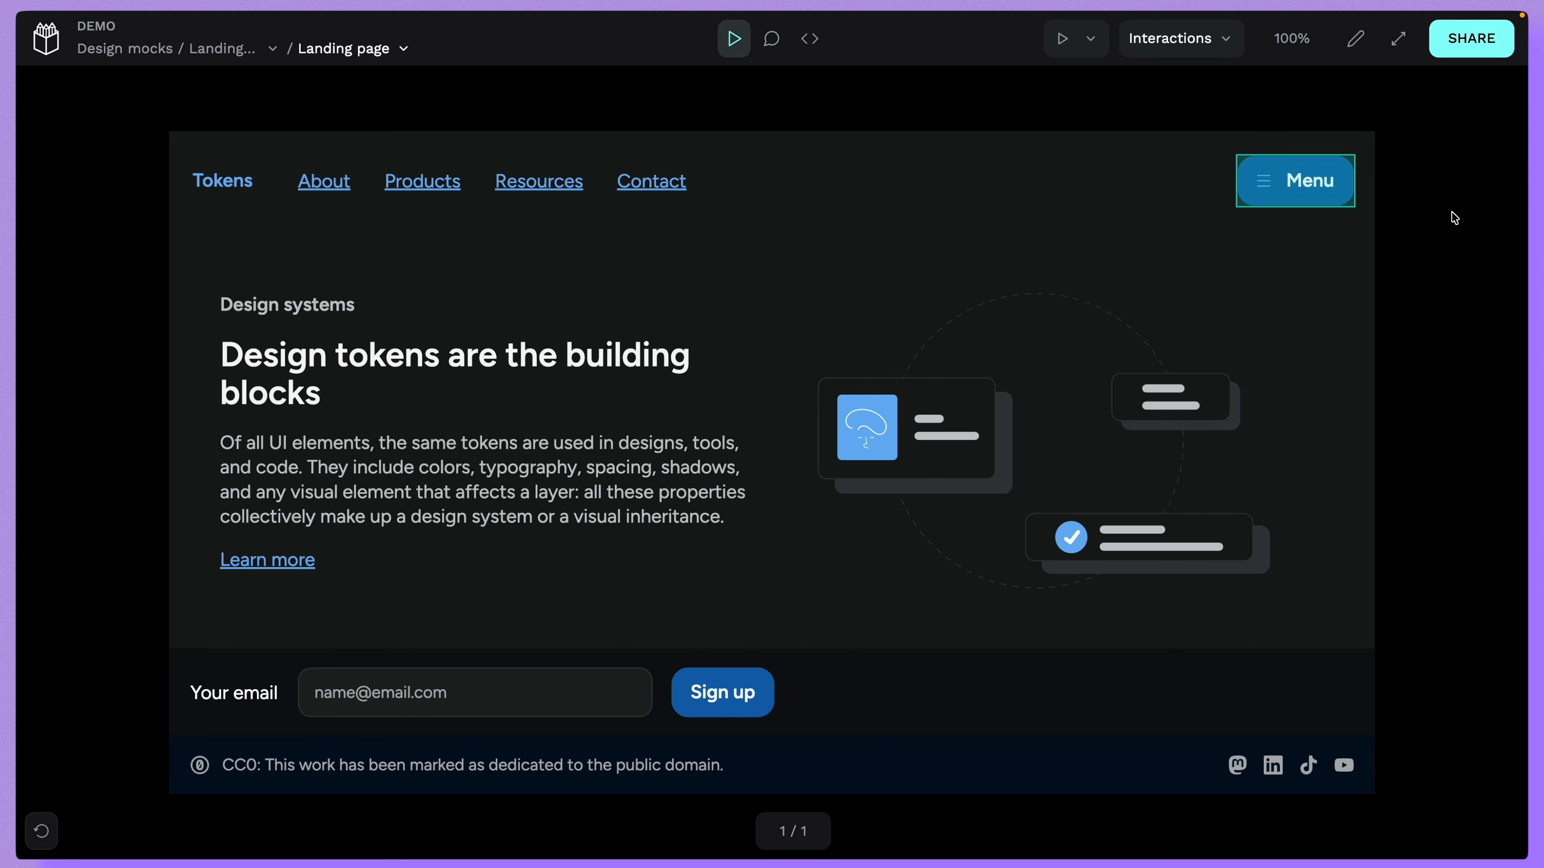
- Set the preview to Don't show interactions and test the landing page's Menu and Close buttons again
click(1176, 47)
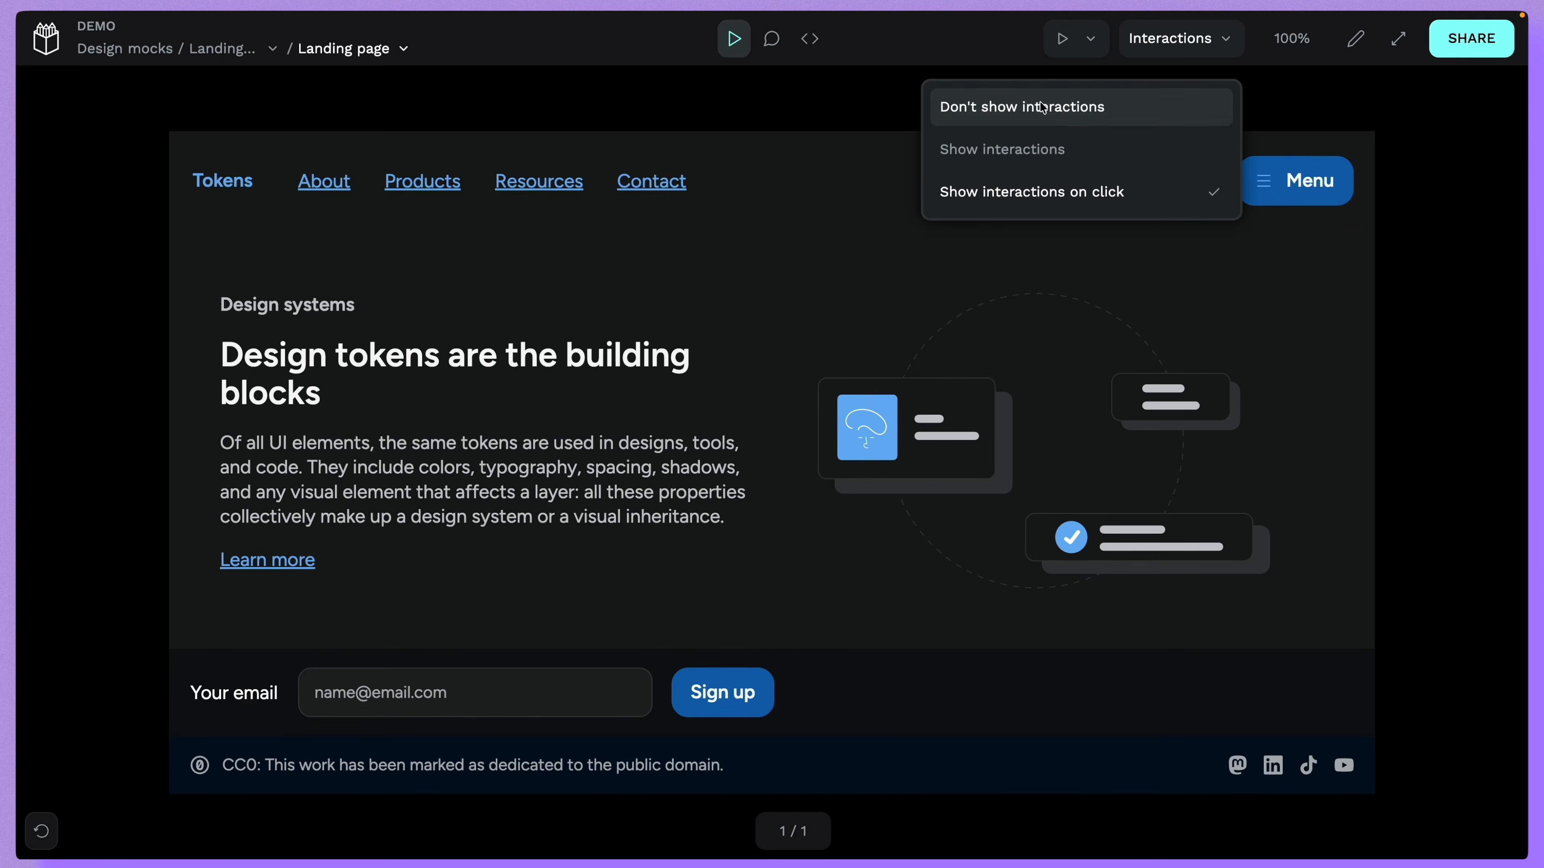
click(1093, 107)
click(1483, 192)
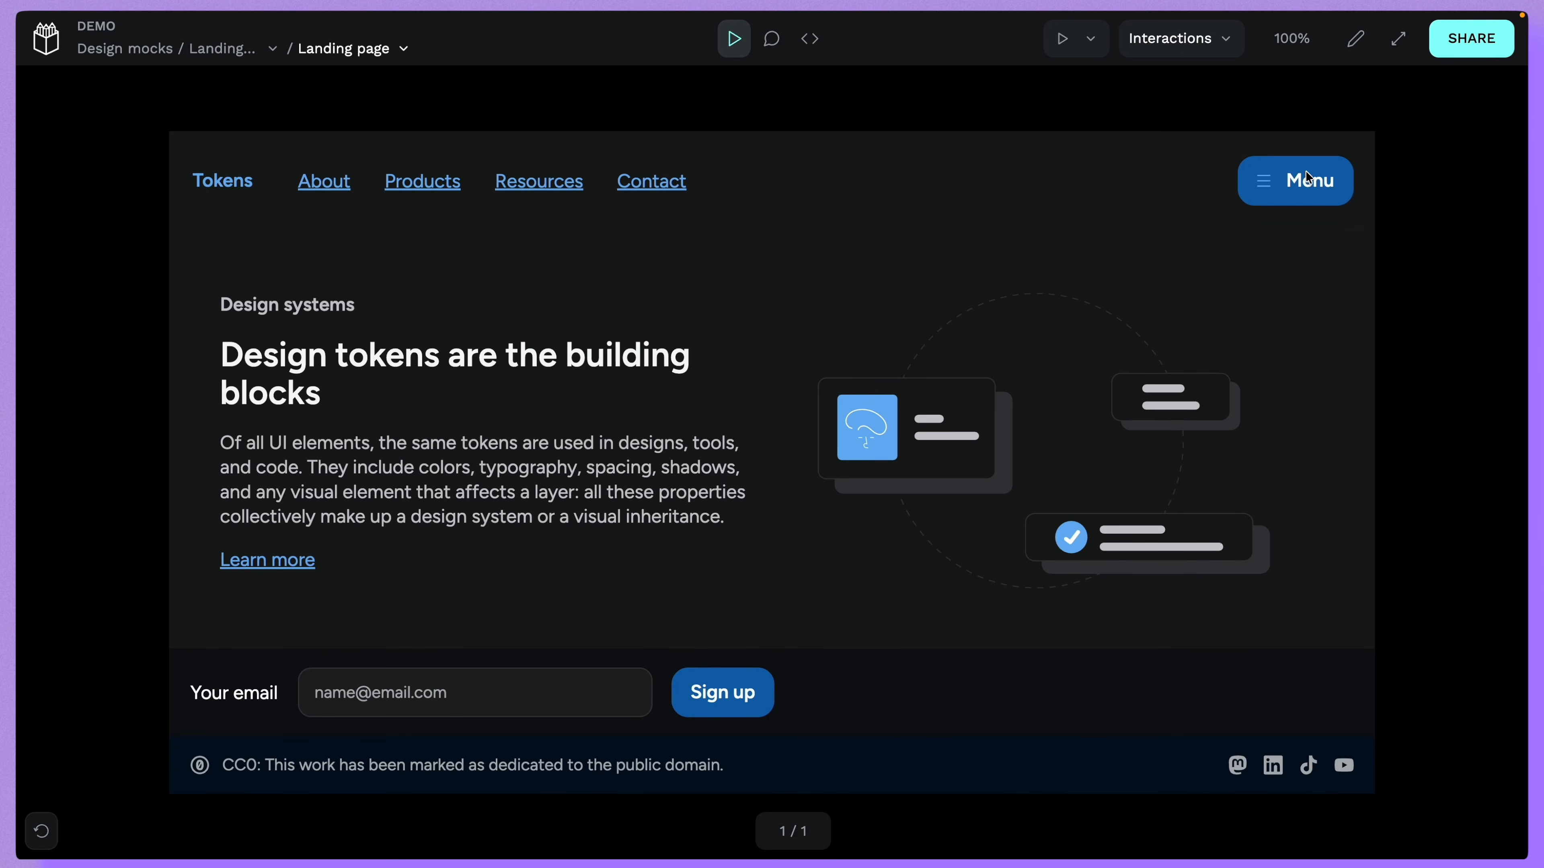
click(1302, 190)
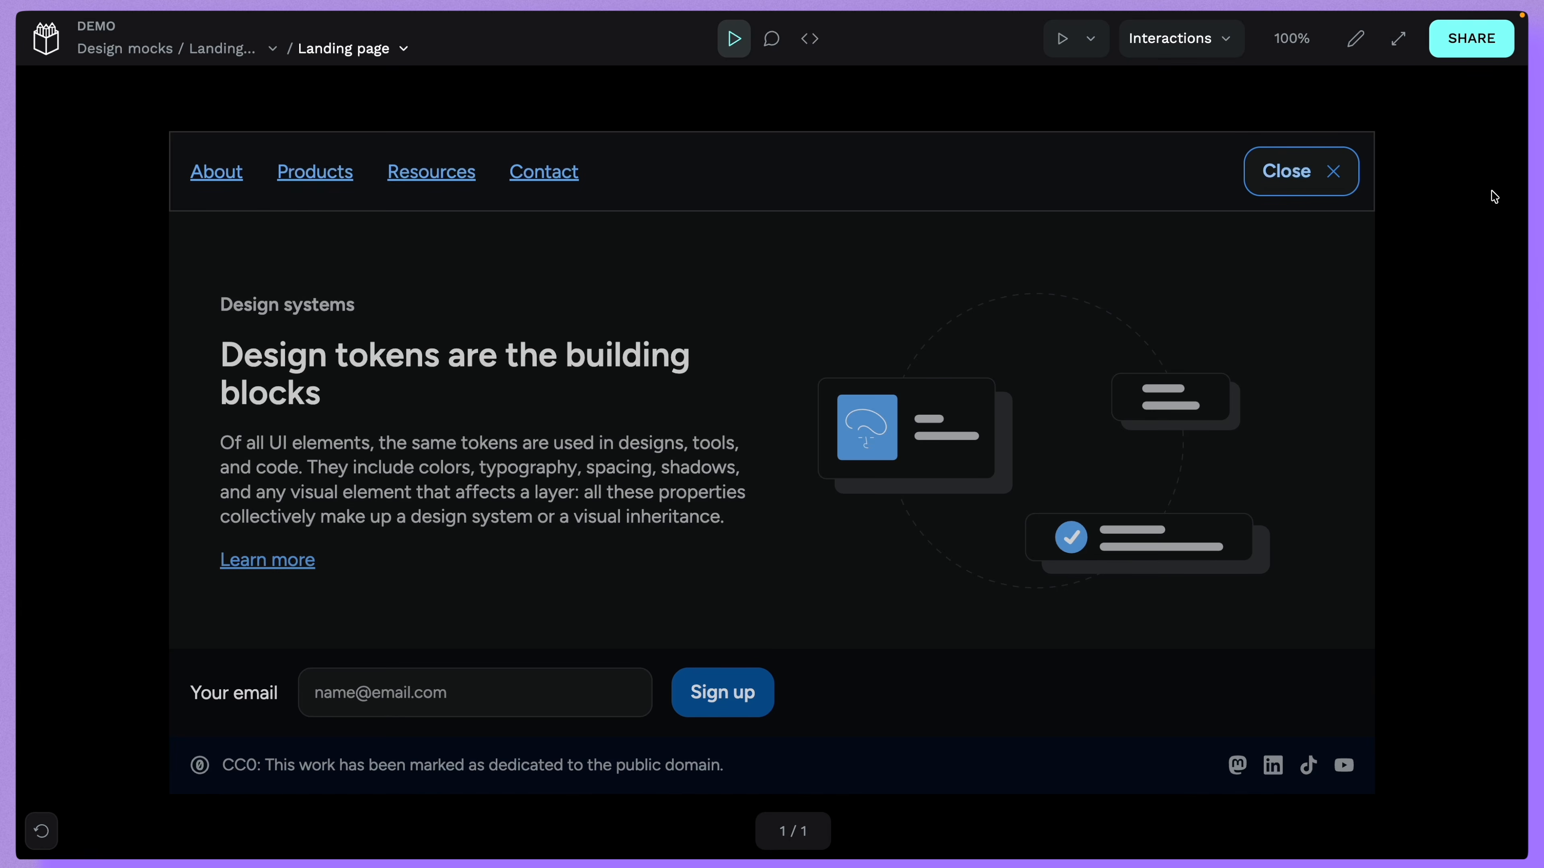
click(1311, 176)
click(1325, 182)
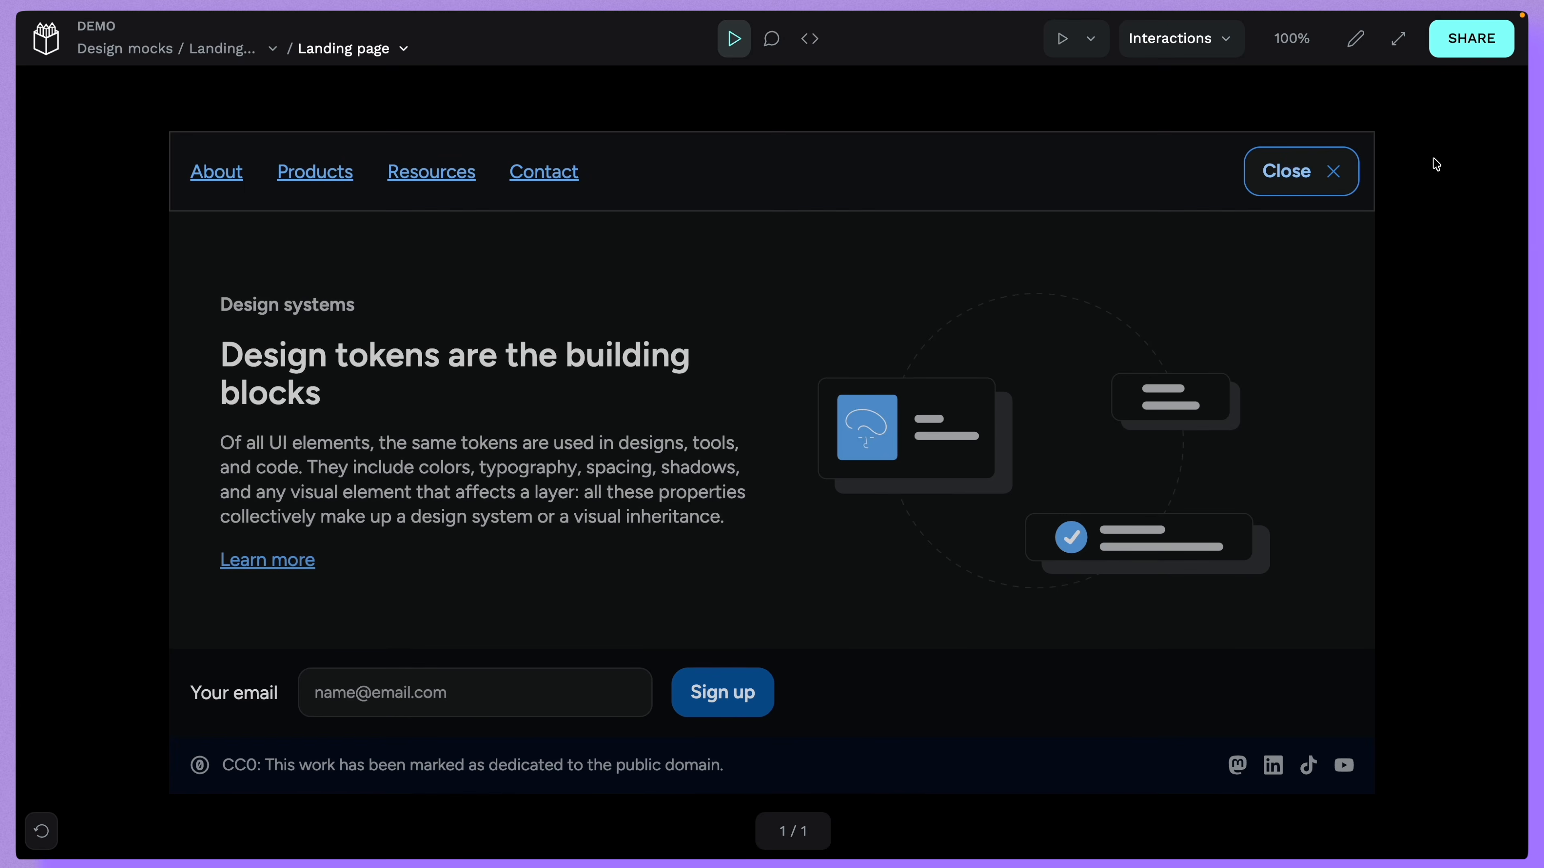
click(1307, 181)
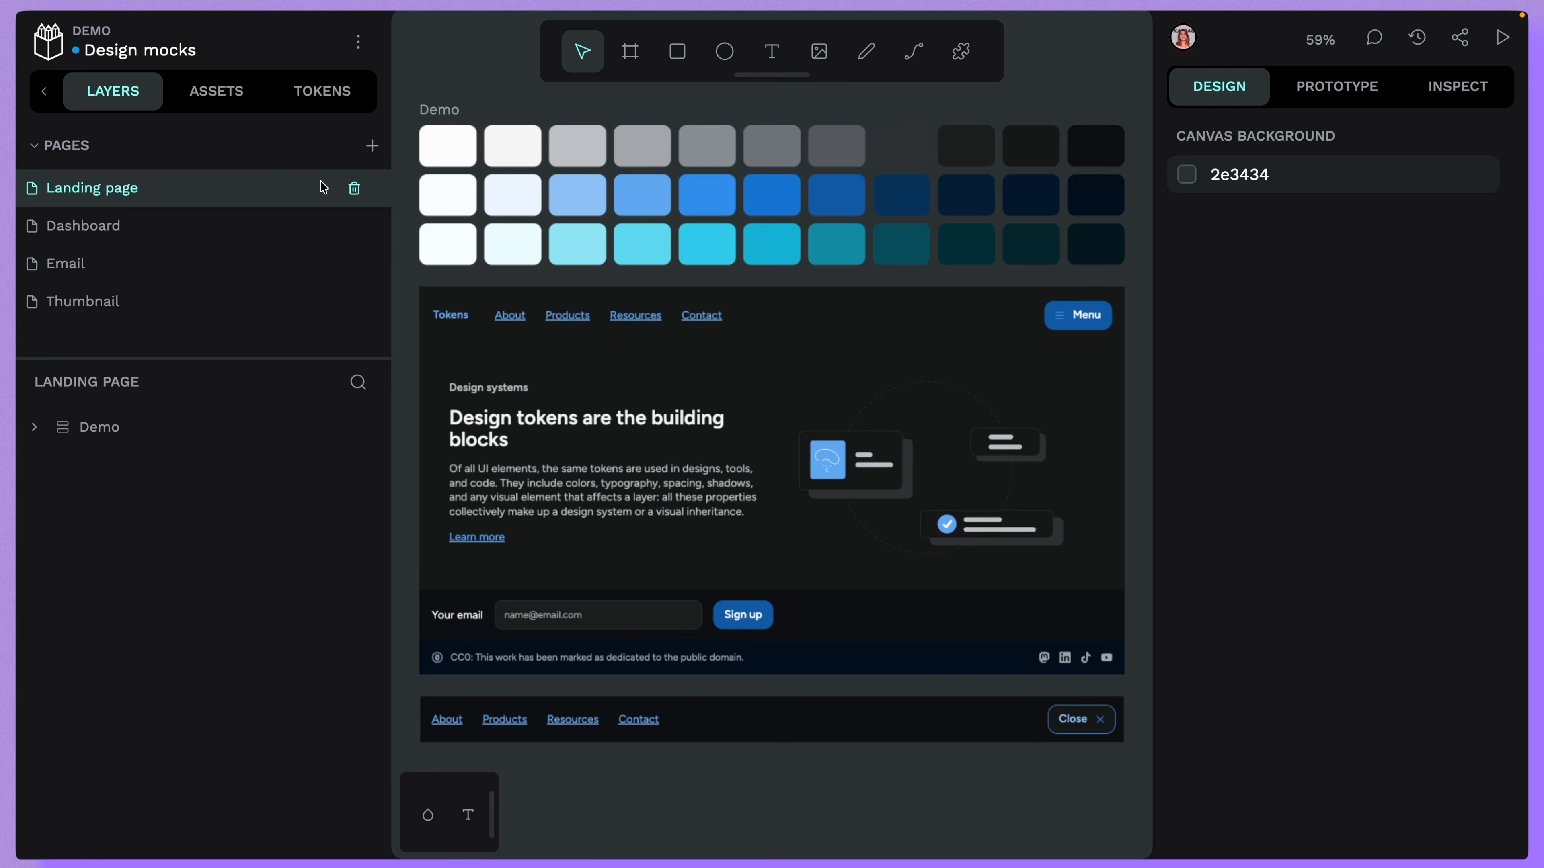
- Switch the active token theme in Design mocks to give the landing page a wider layout with a larger heading
click(319, 91)
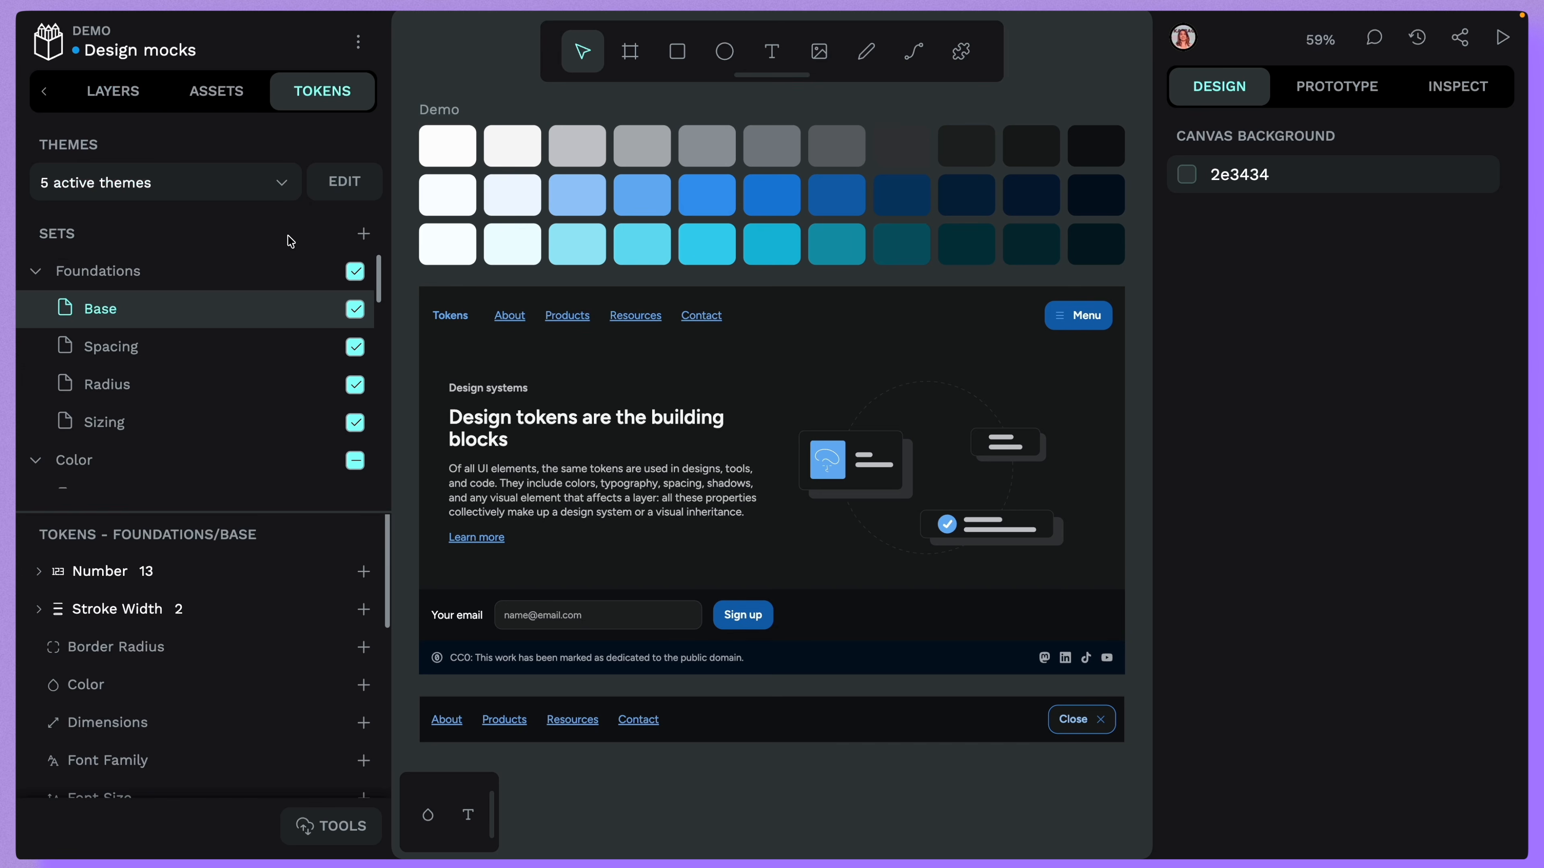
click(214, 177)
scroll(292, 516, down, 3)
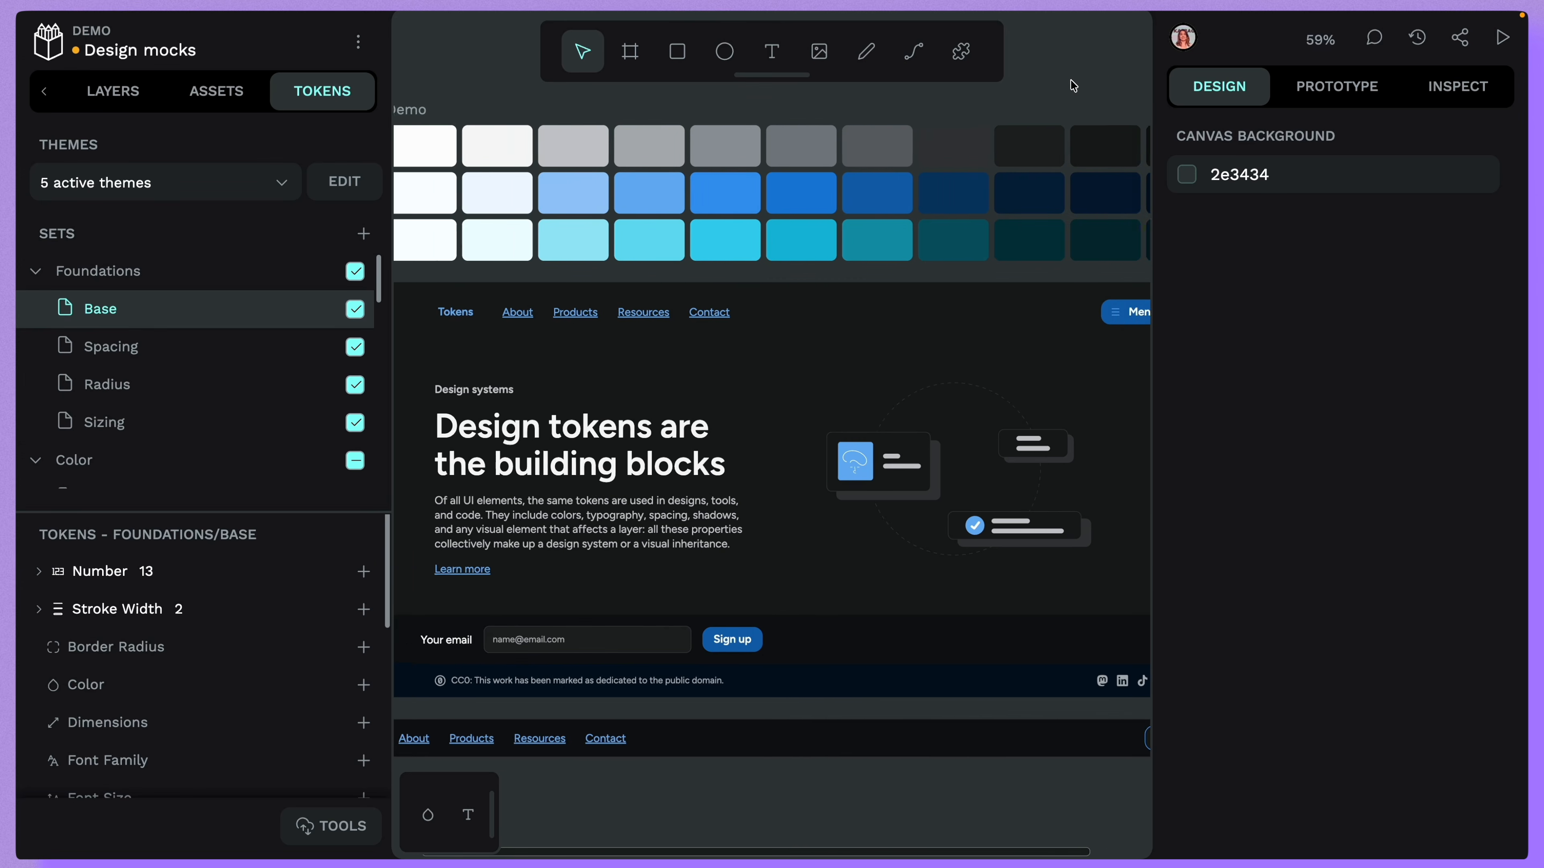
- Preview the wider landing page and test opening and closing its menu overlay
click(1502, 37)
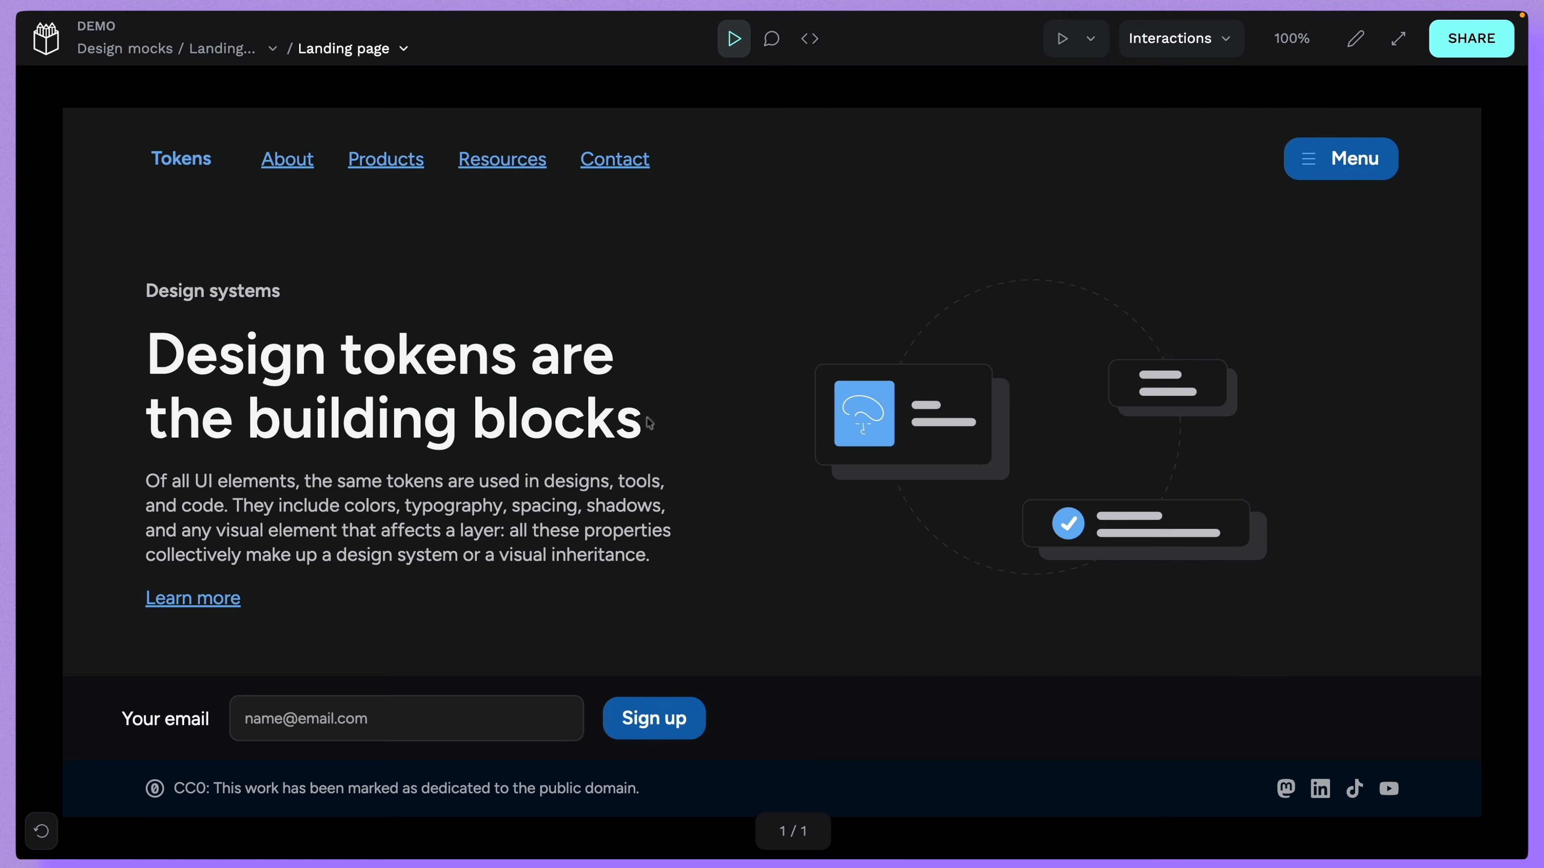
click(1361, 180)
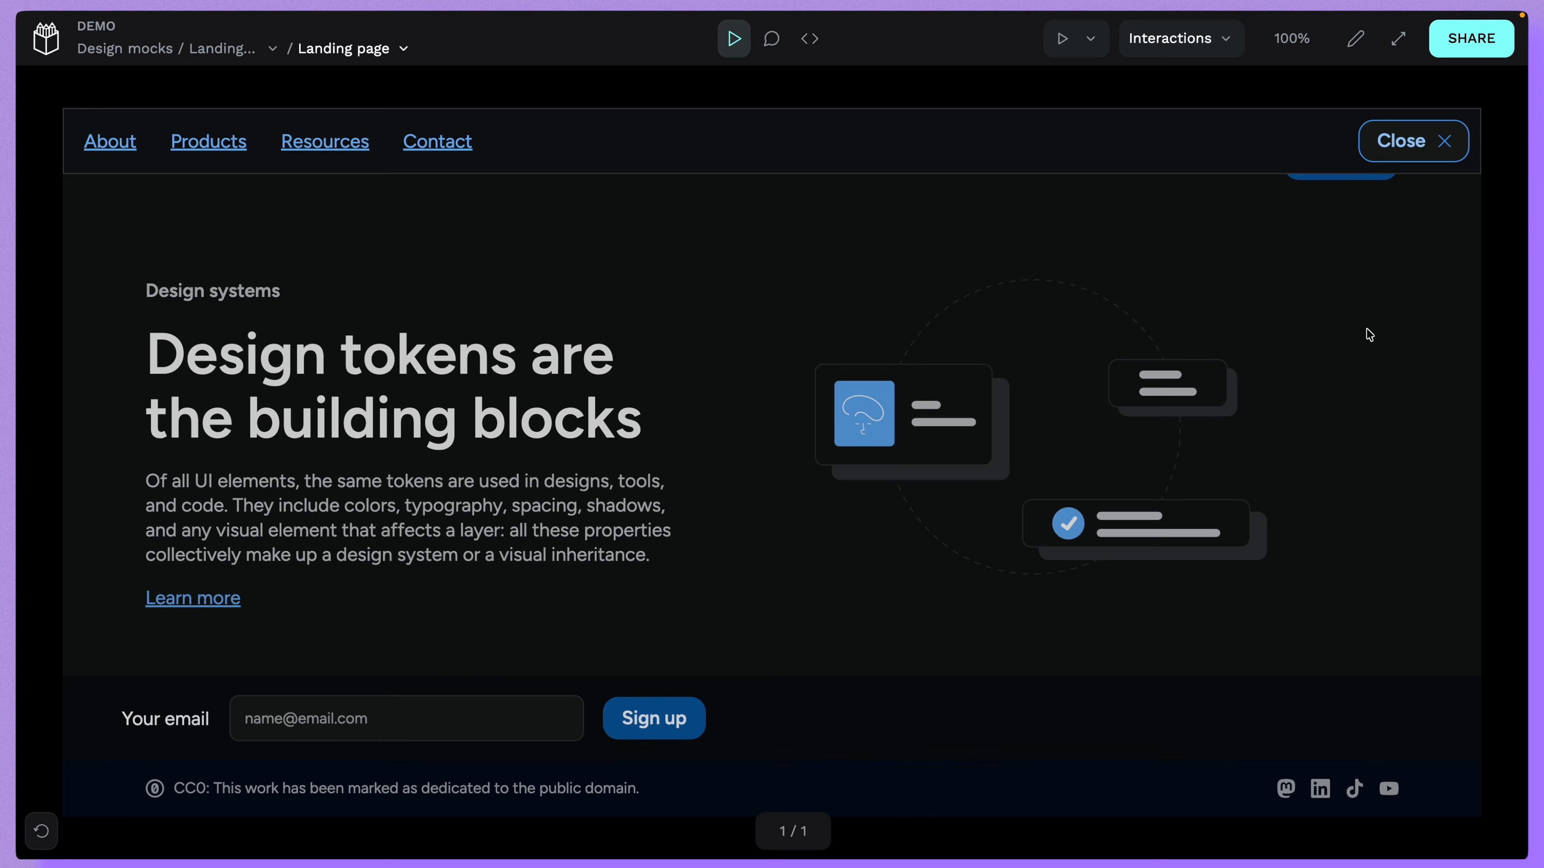
click(1414, 146)
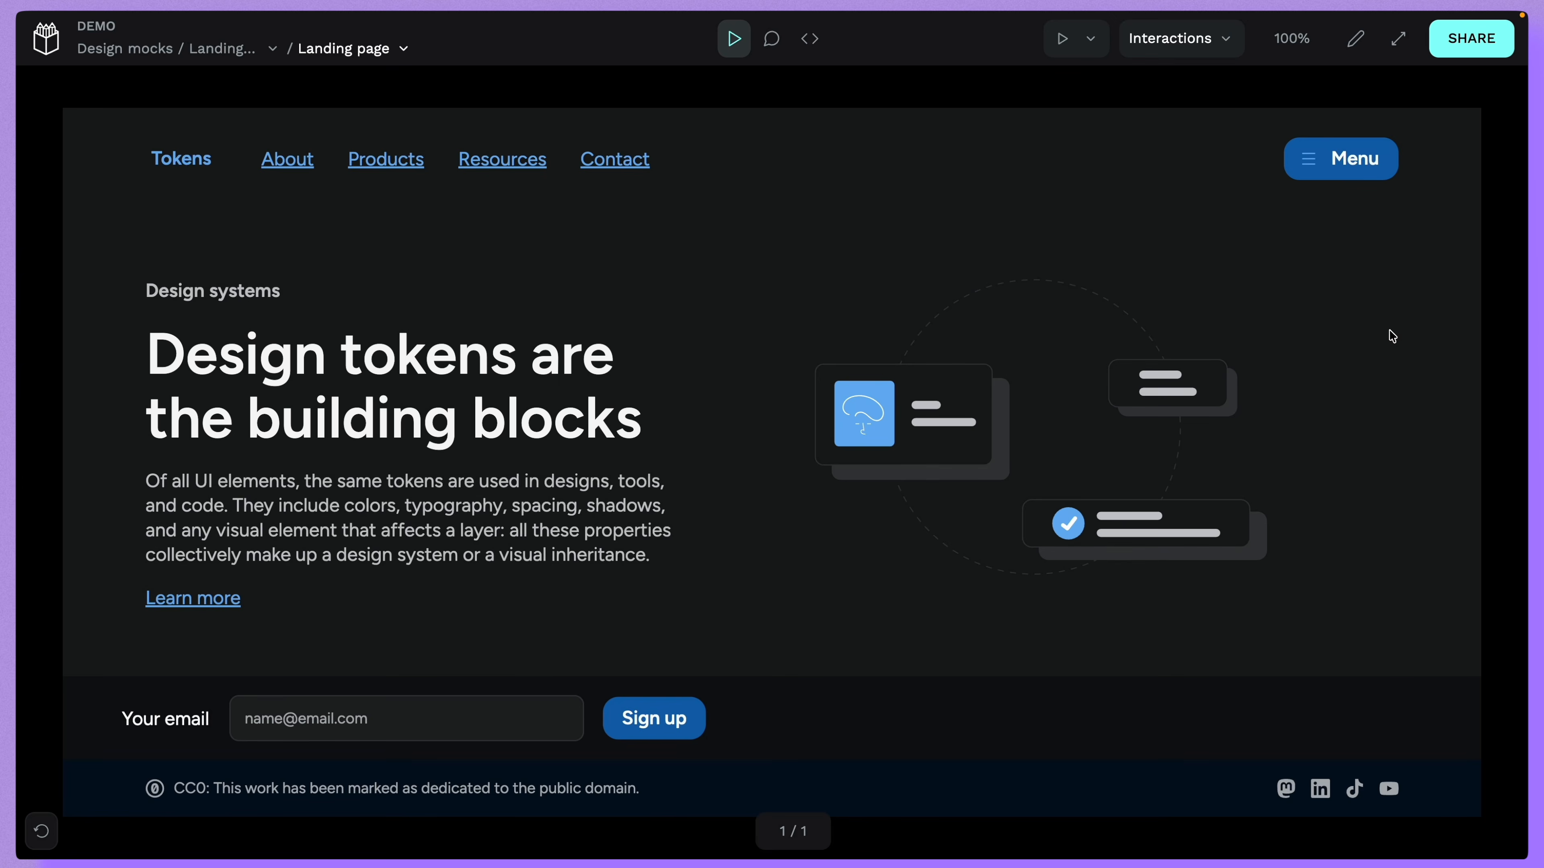
click(1354, 171)
click(1399, 144)
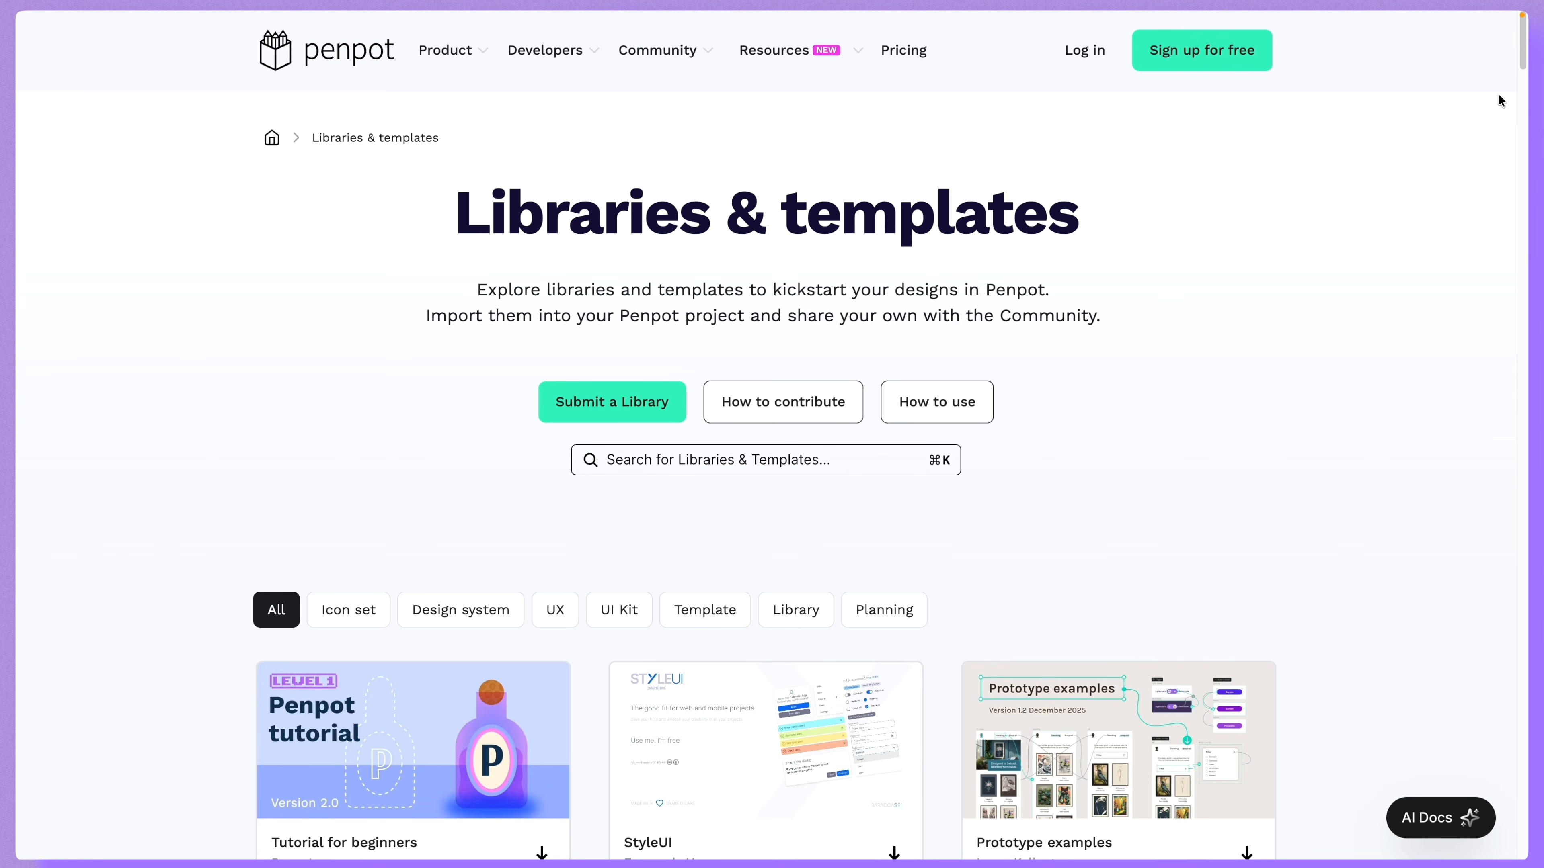
- Browse the Libraries & templates page on the Penpot website
drag(1523, 71, 1523, 131)
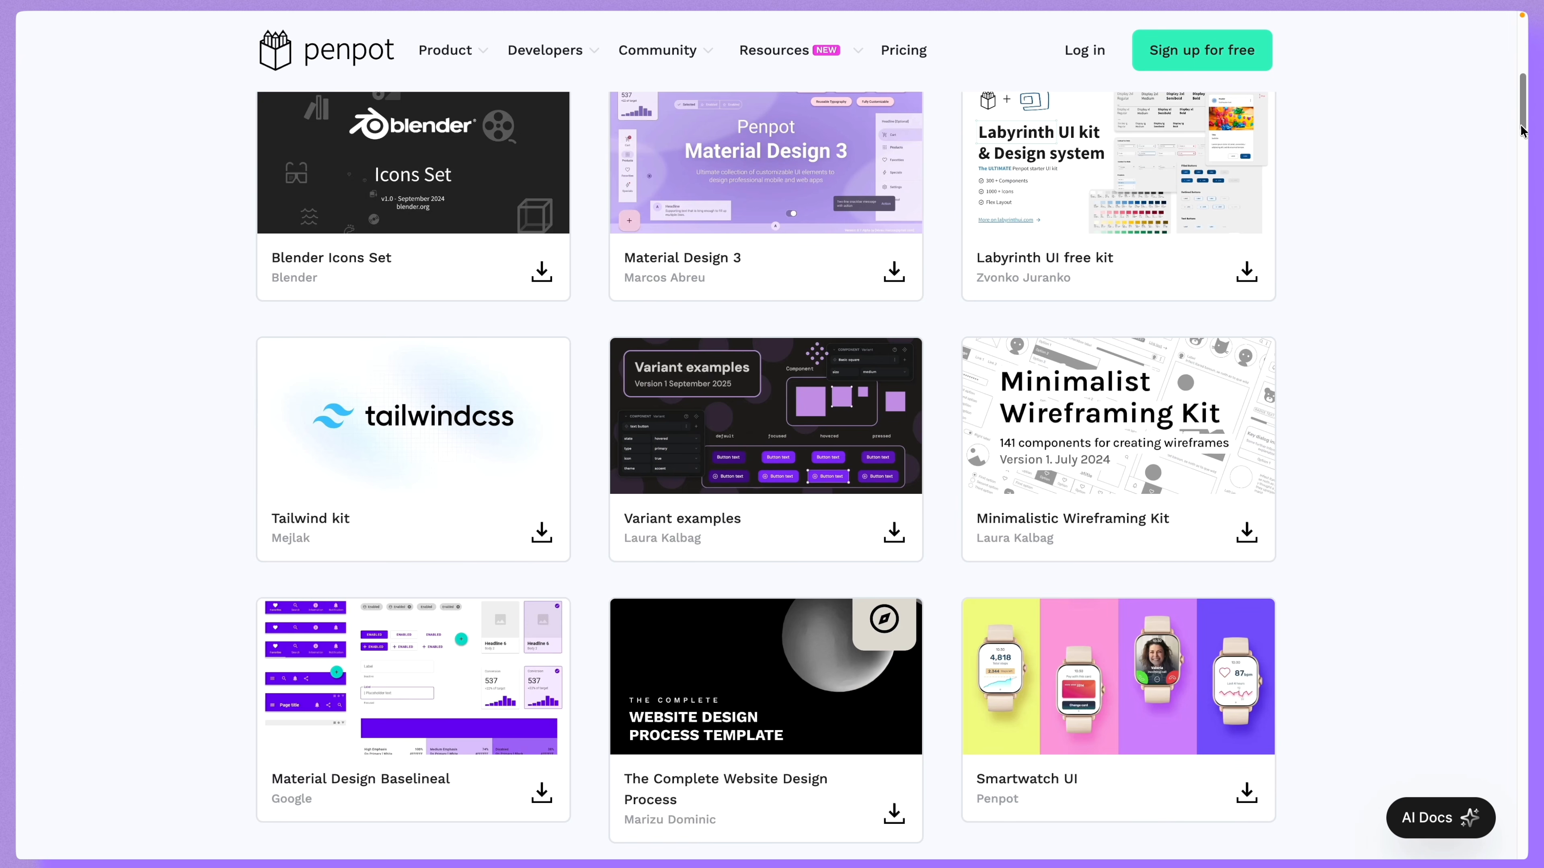
scroll(1522, 130, down, 3)
scroll(1523, 130, up, 1)
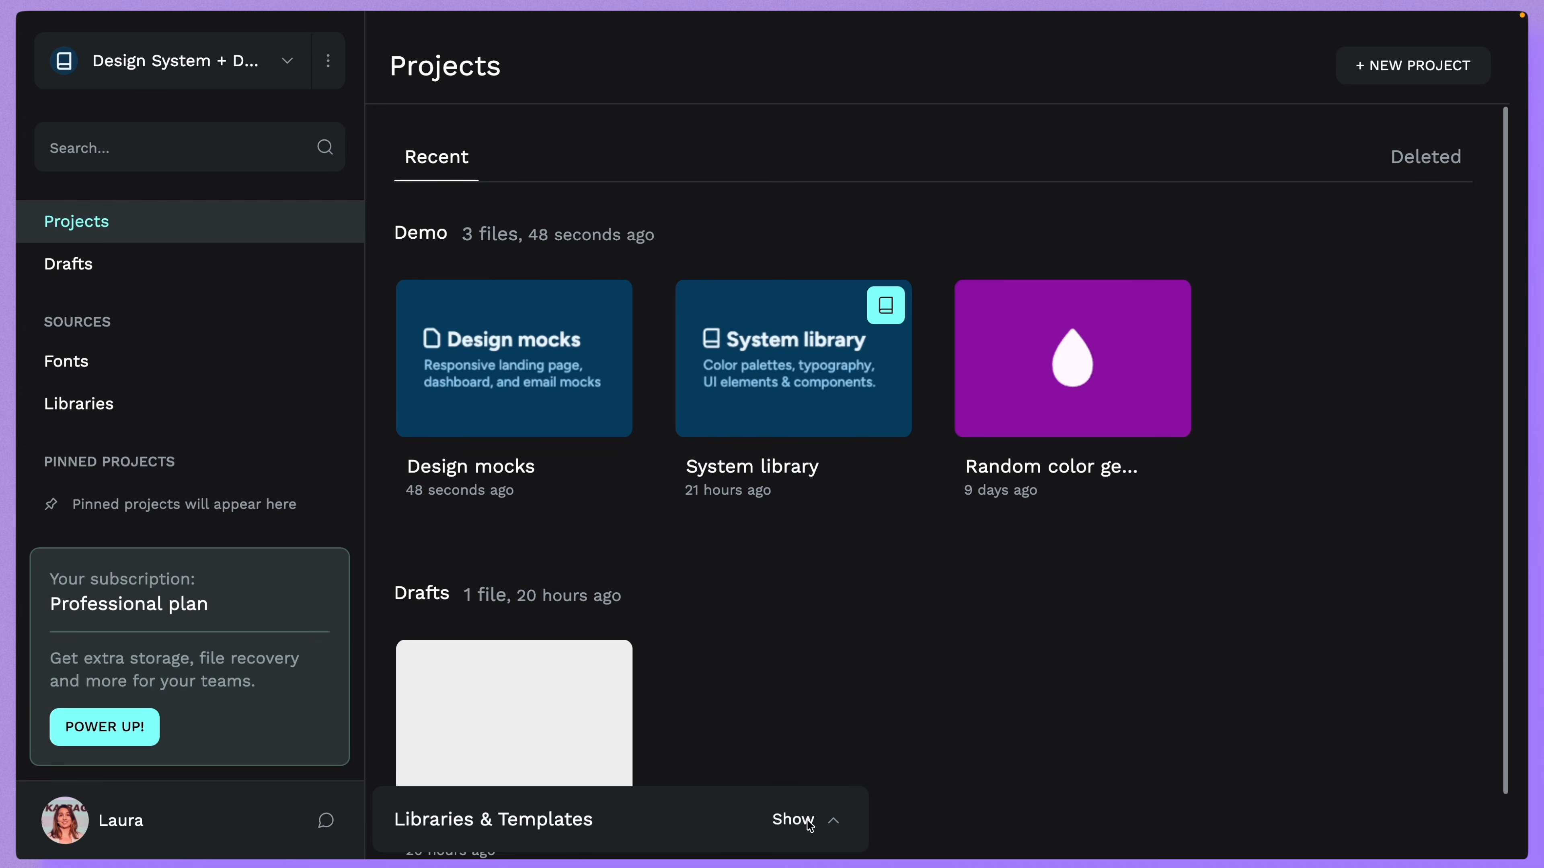
- Find the Whiteboarding Kit among the Libraries & Templates in the projects overview and import it
click(810, 821)
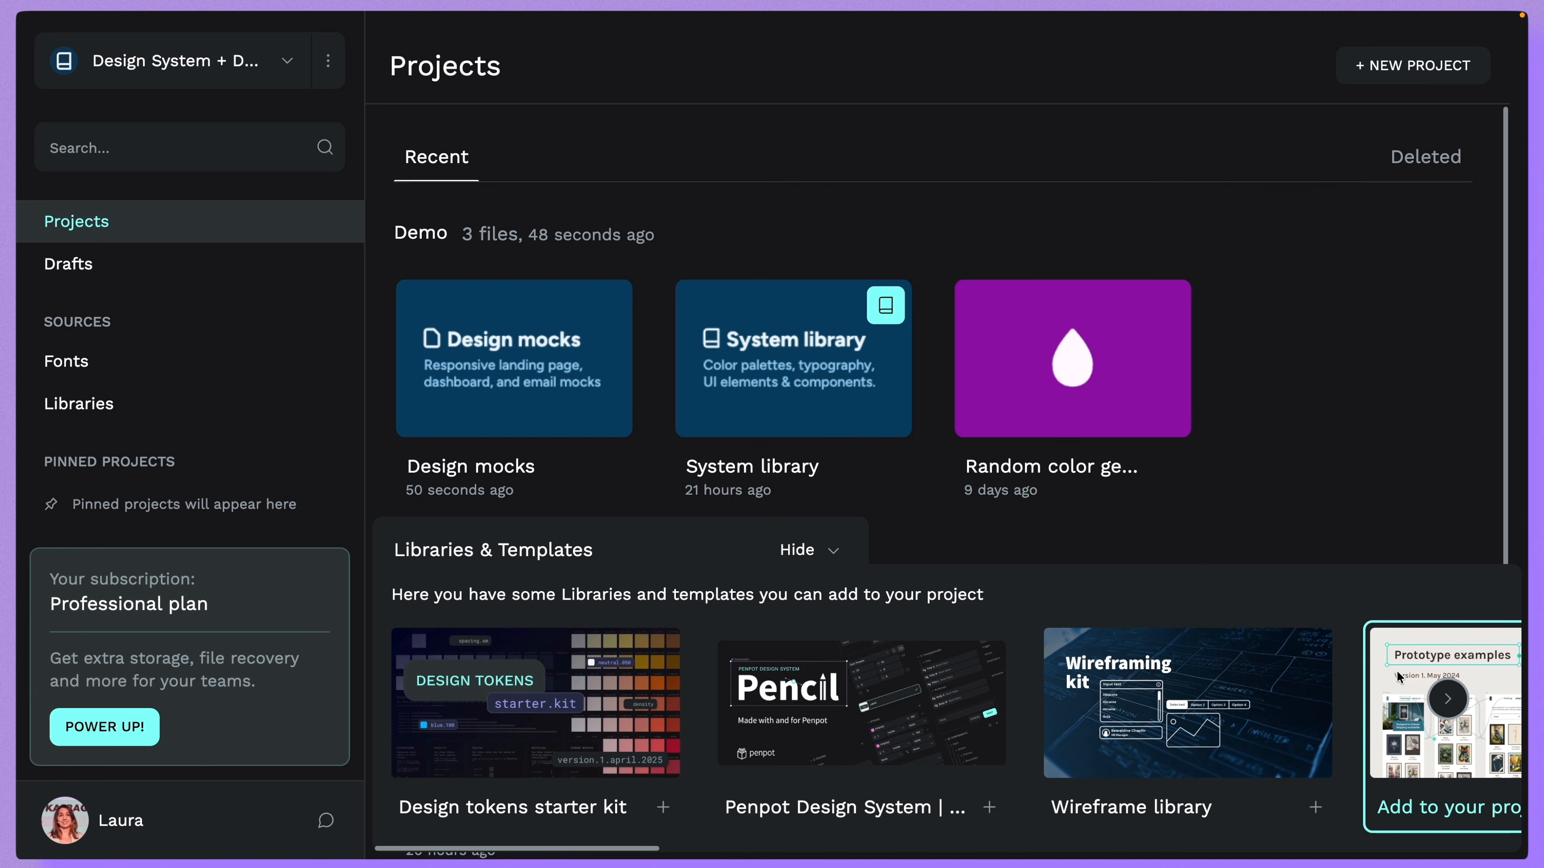
click(1448, 698)
click(1447, 699)
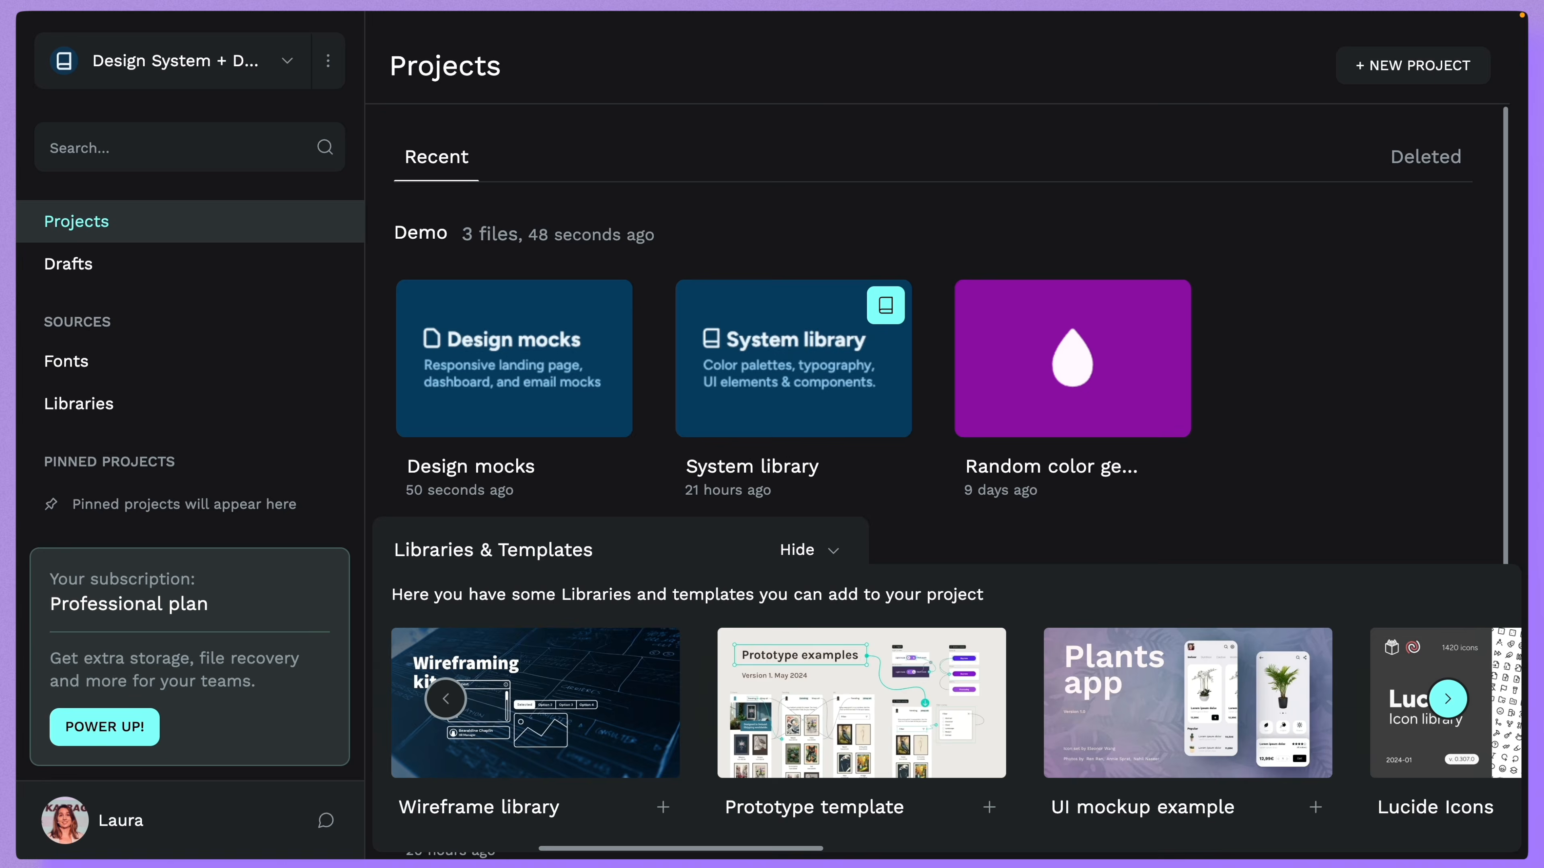
click(1448, 699)
click(1448, 698)
click(1447, 699)
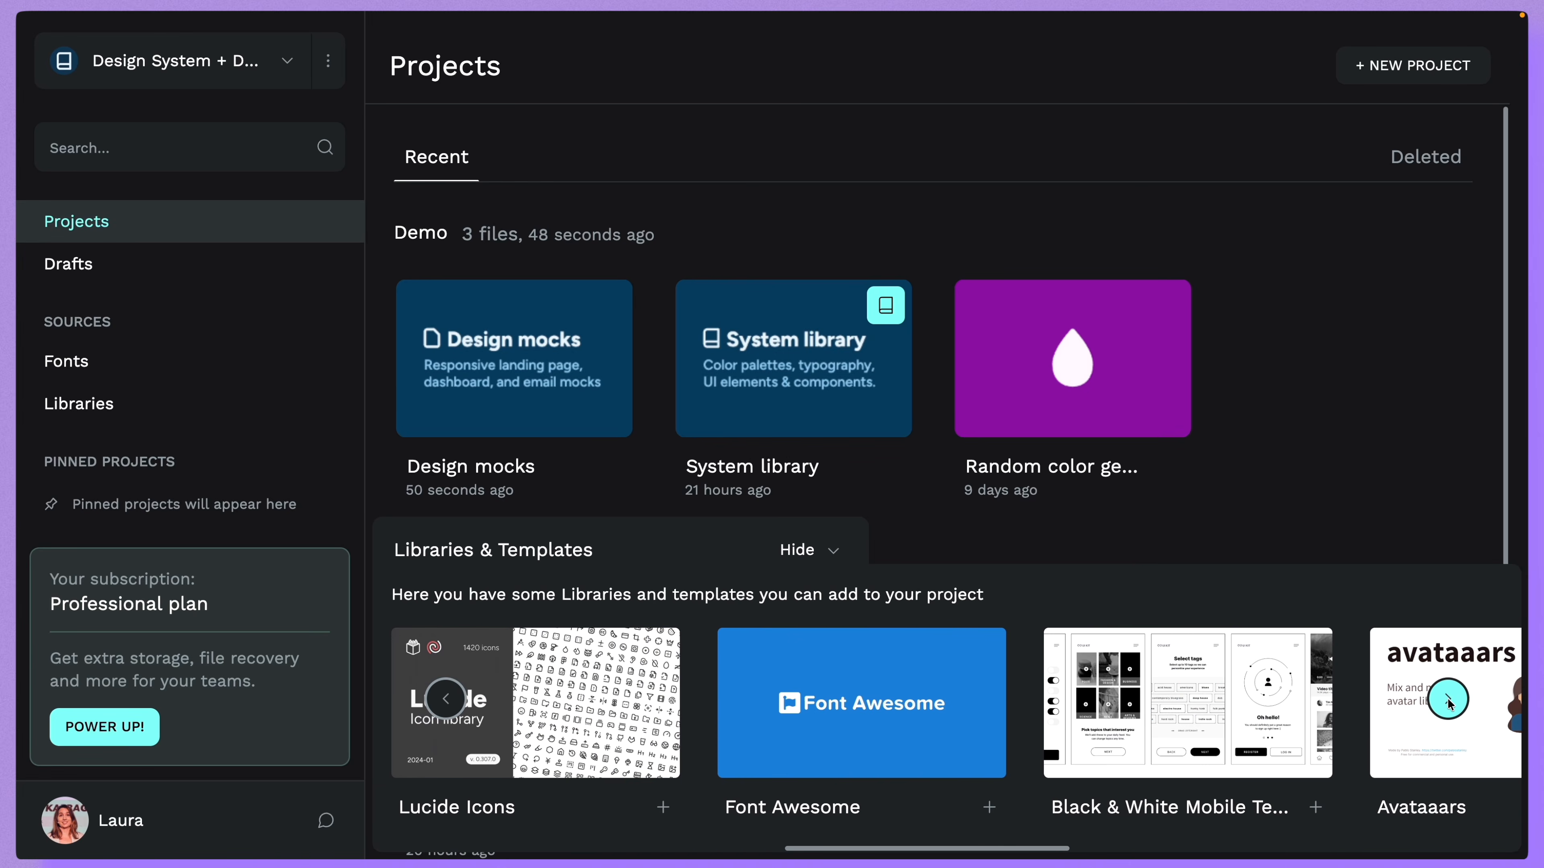
click(1448, 699)
click(1447, 699)
click(1447, 699)
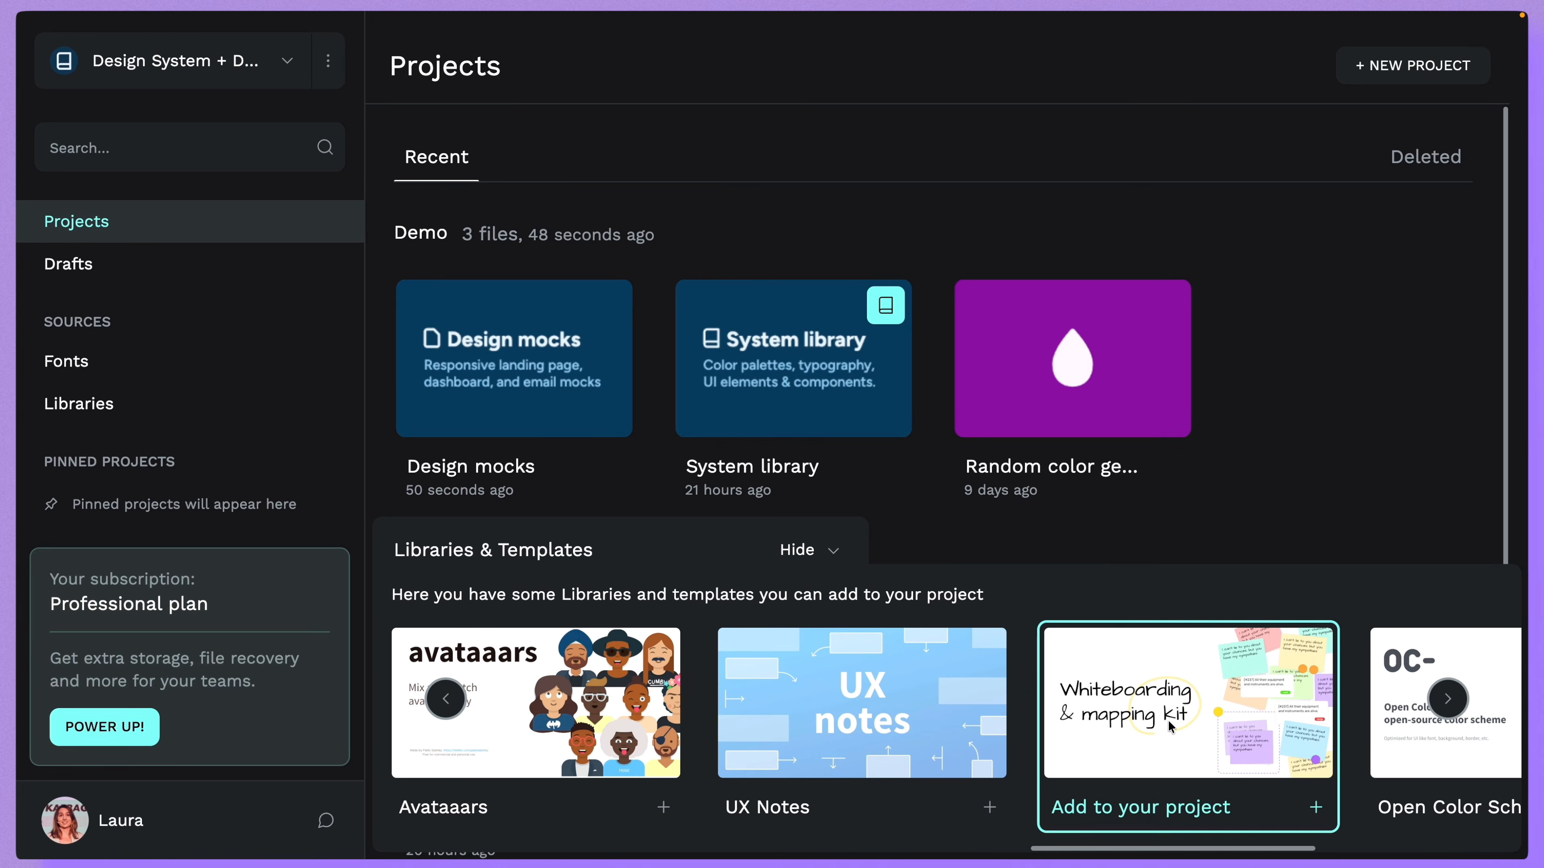
click(1314, 808)
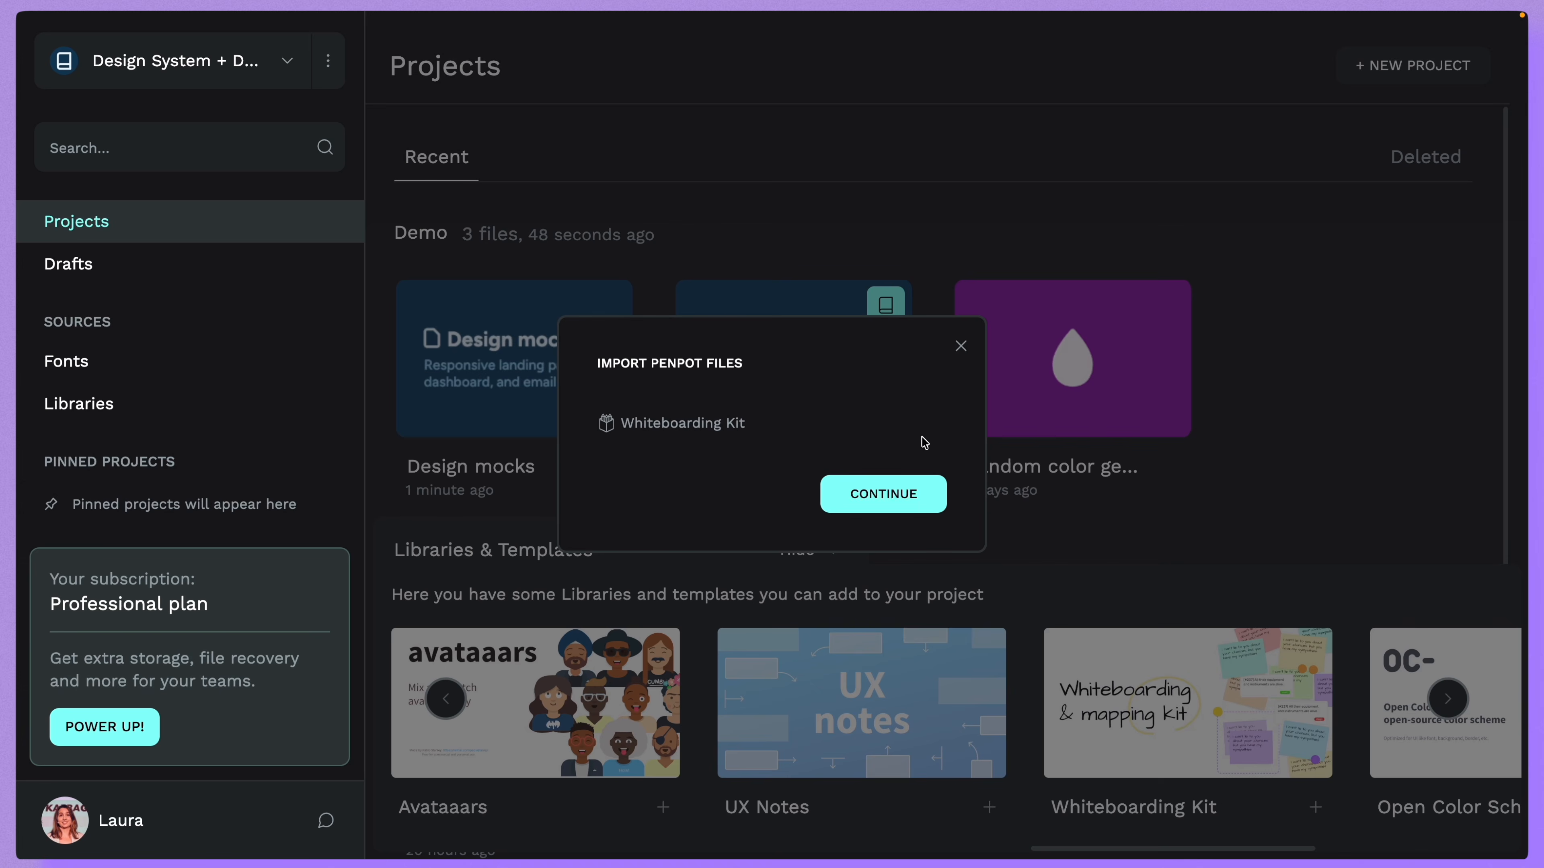
click(907, 502)
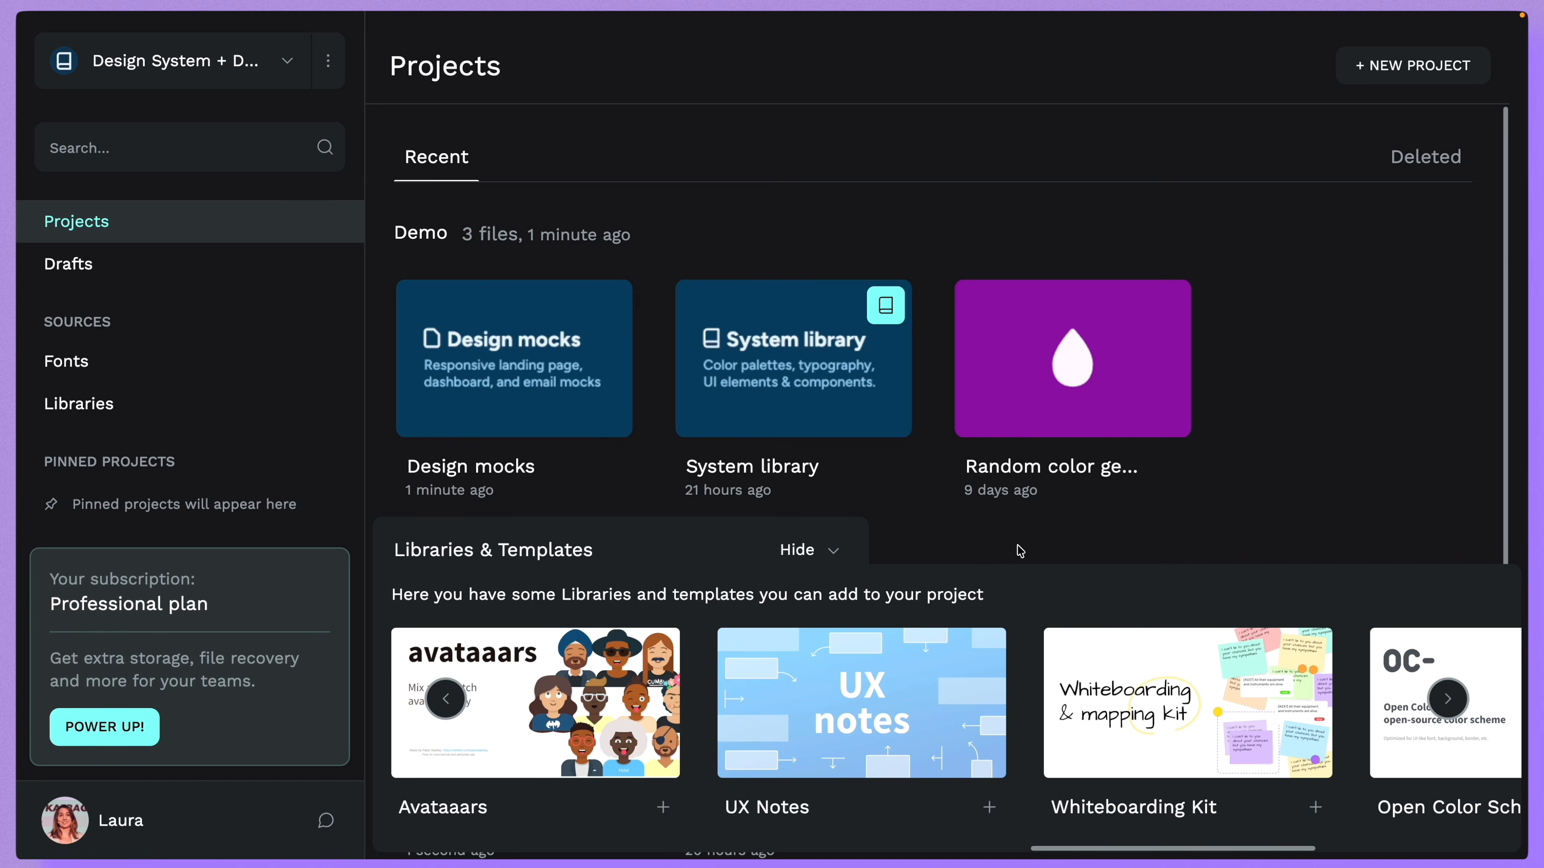
- Open the Planning session file from Drafts and add the Whiteboarding-mapping-kit shared library to it
scroll(1215, 450, down, 2)
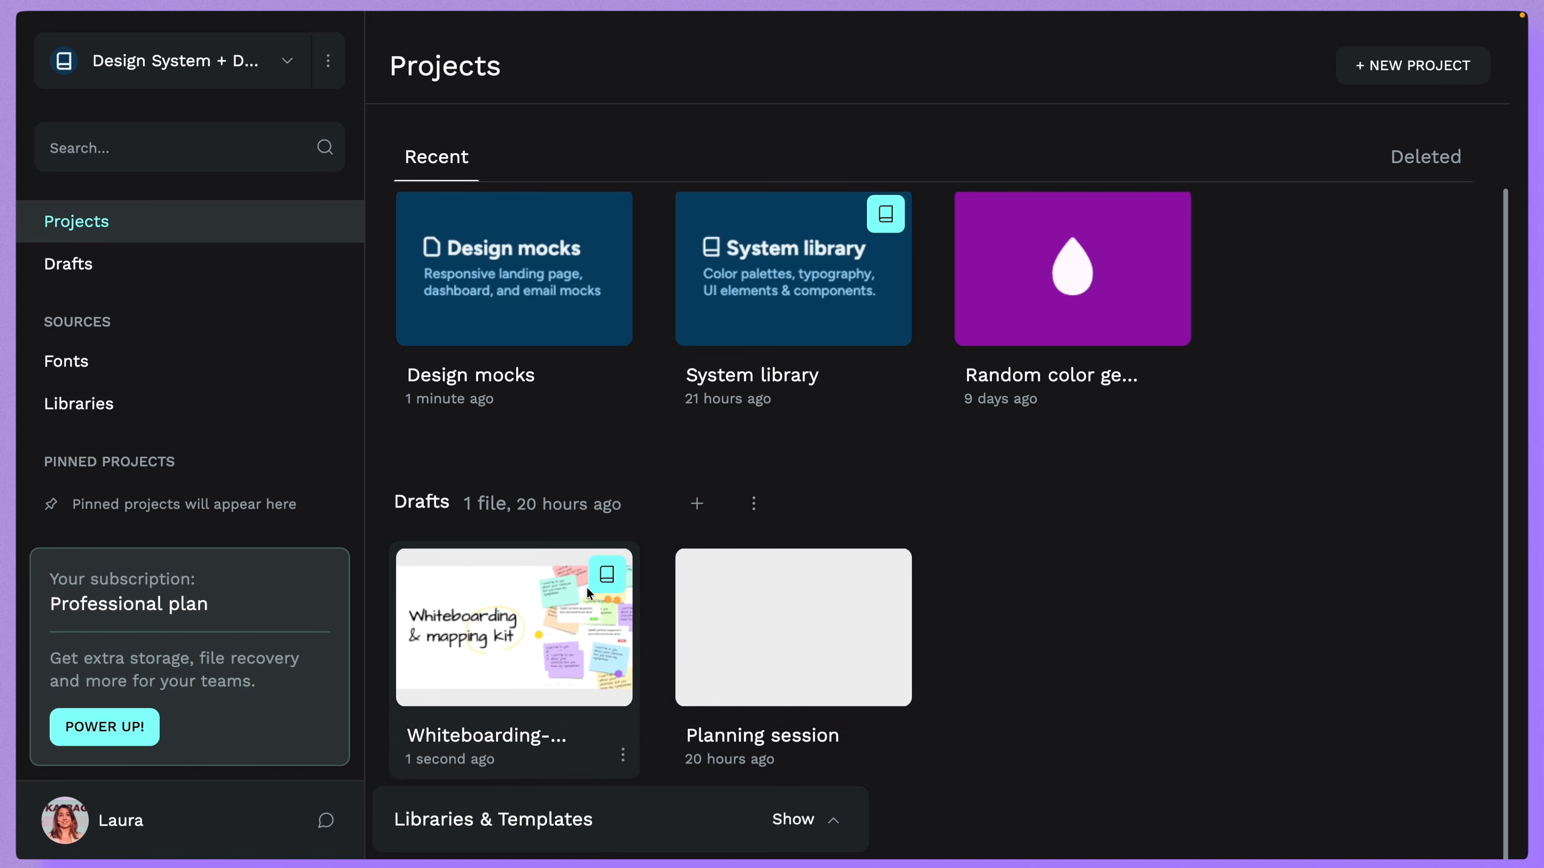
double_click(796, 623)
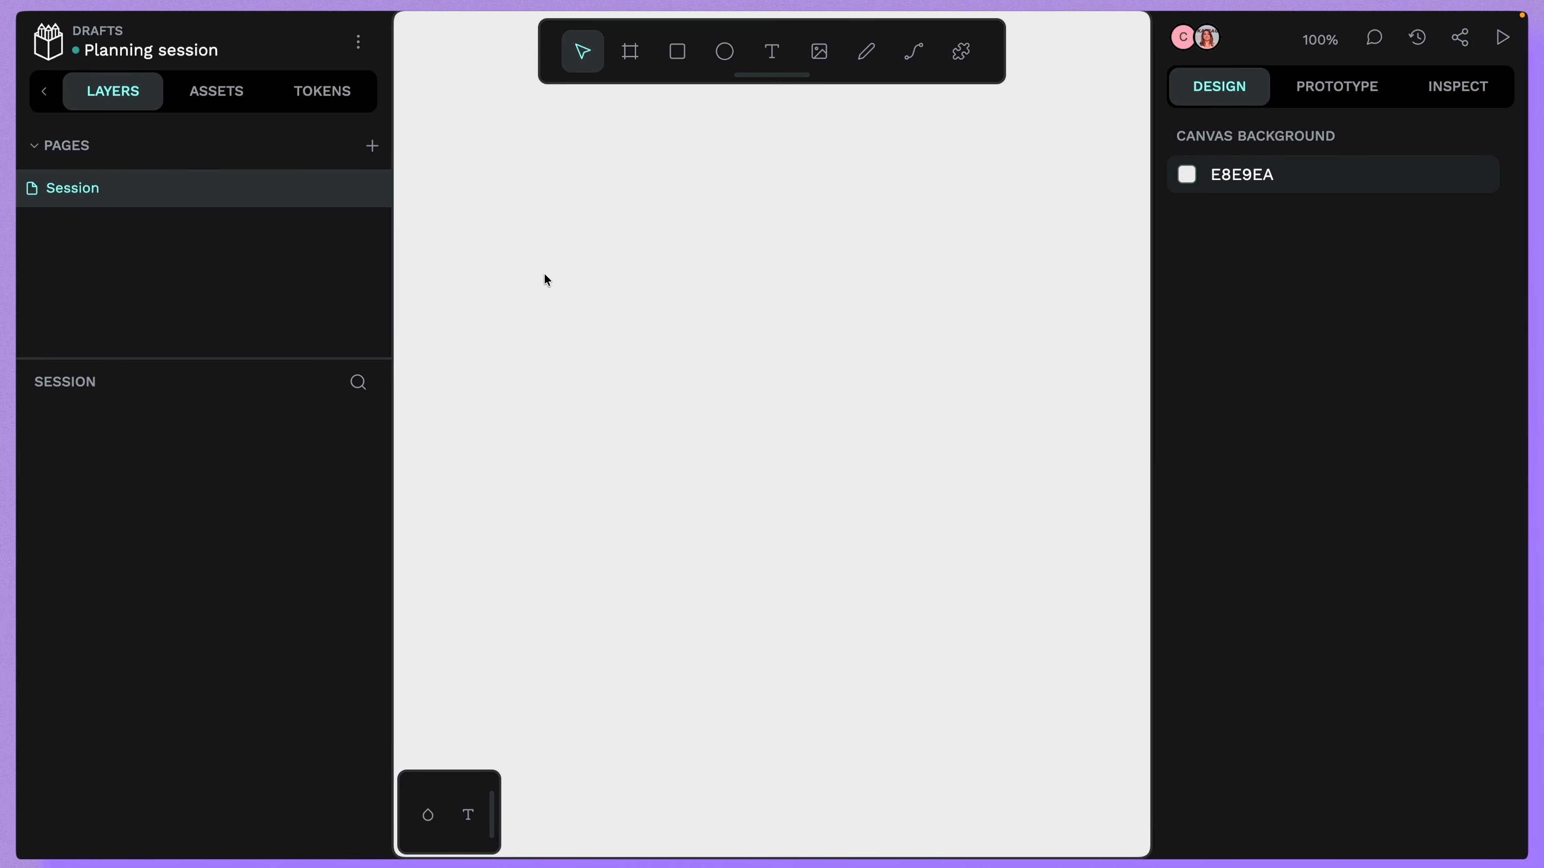
click(216, 91)
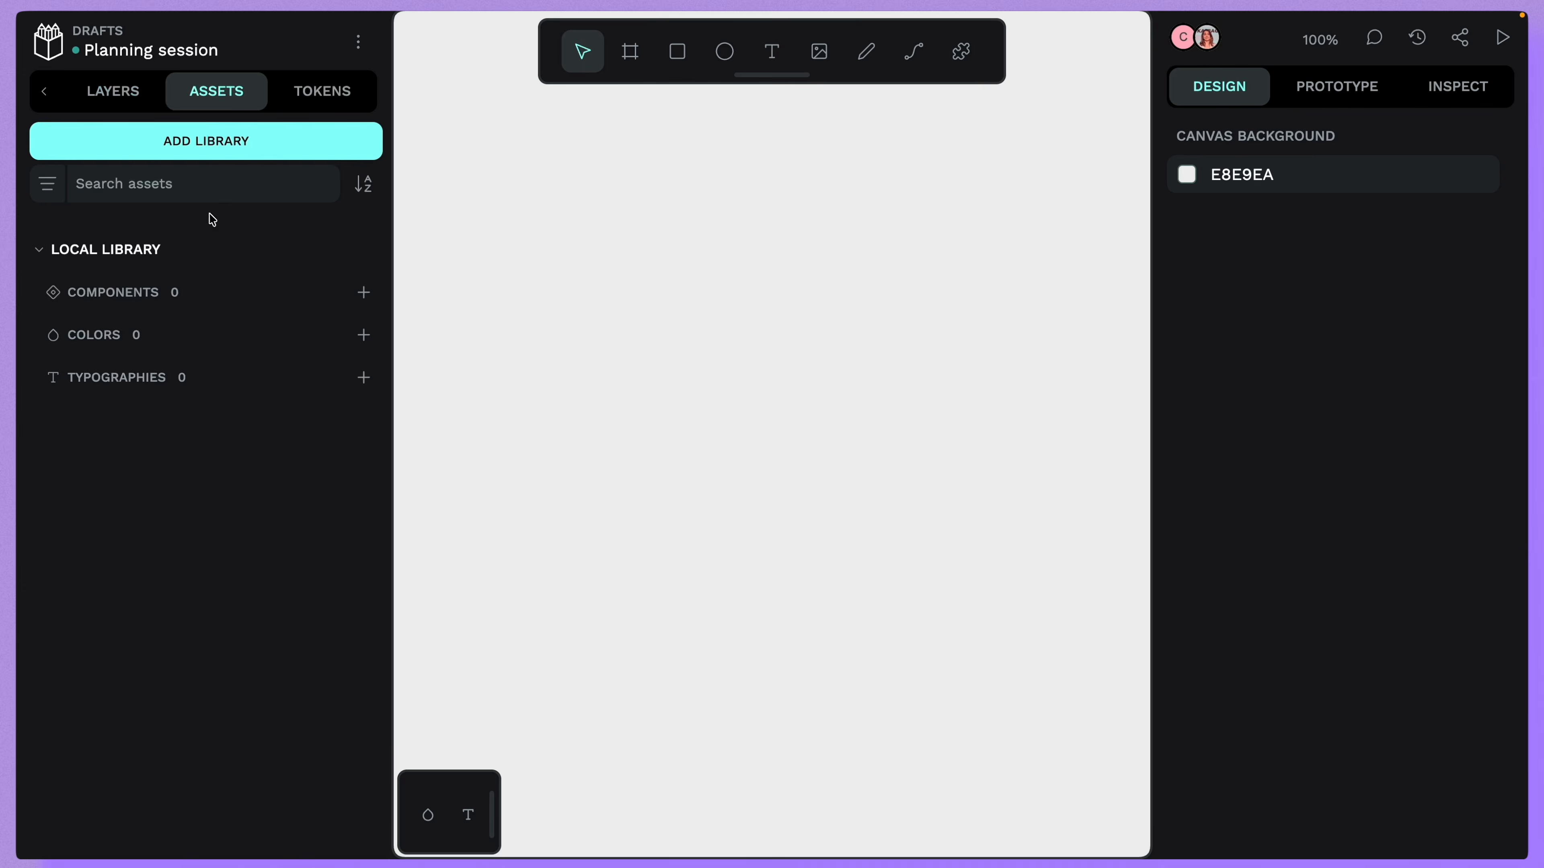
click(233, 146)
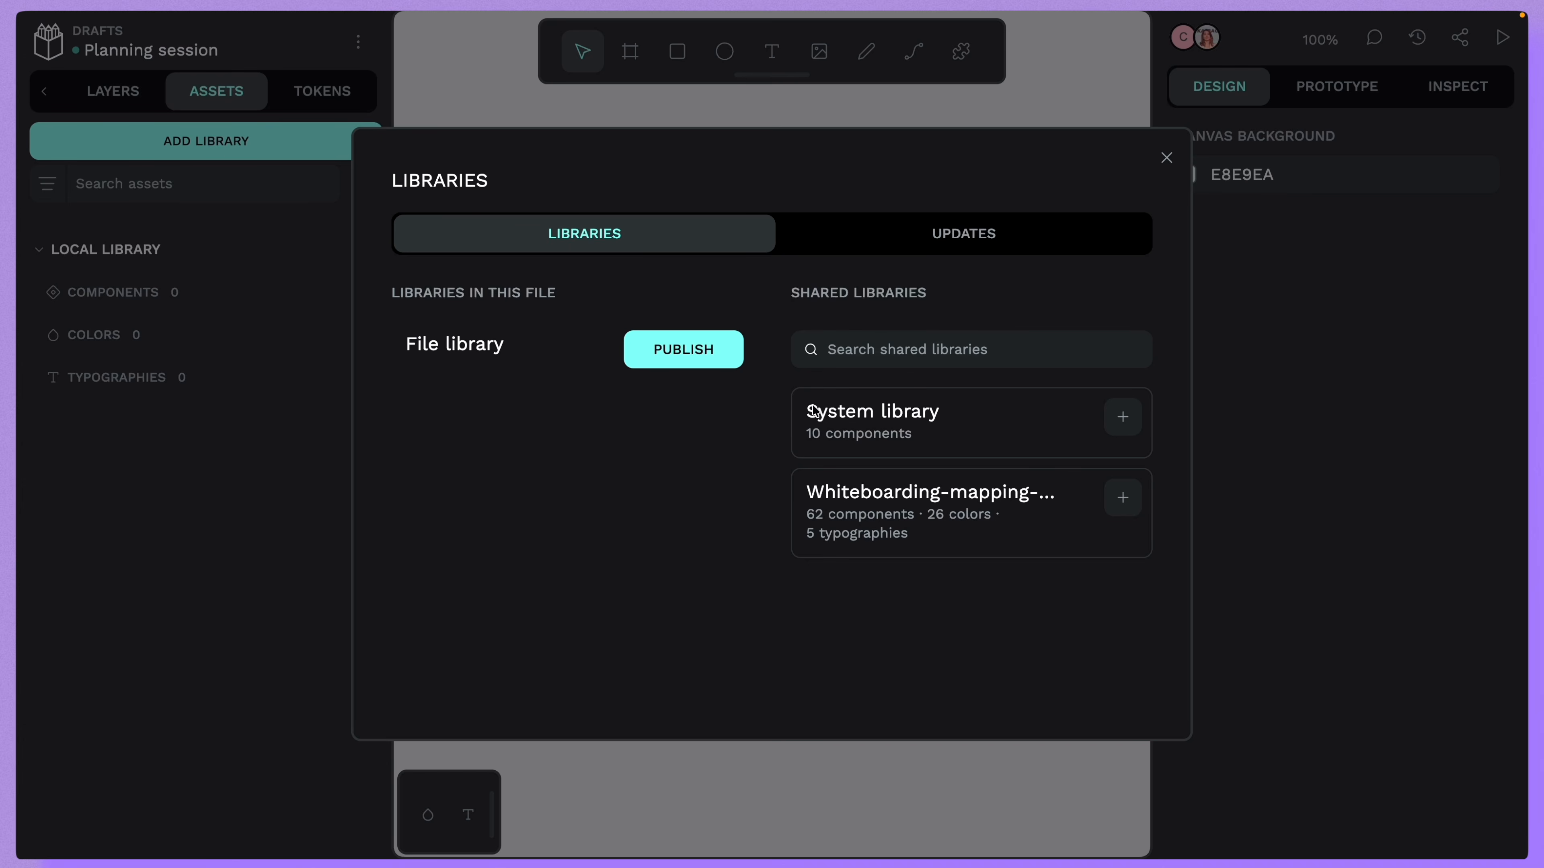
click(1122, 497)
click(1166, 158)
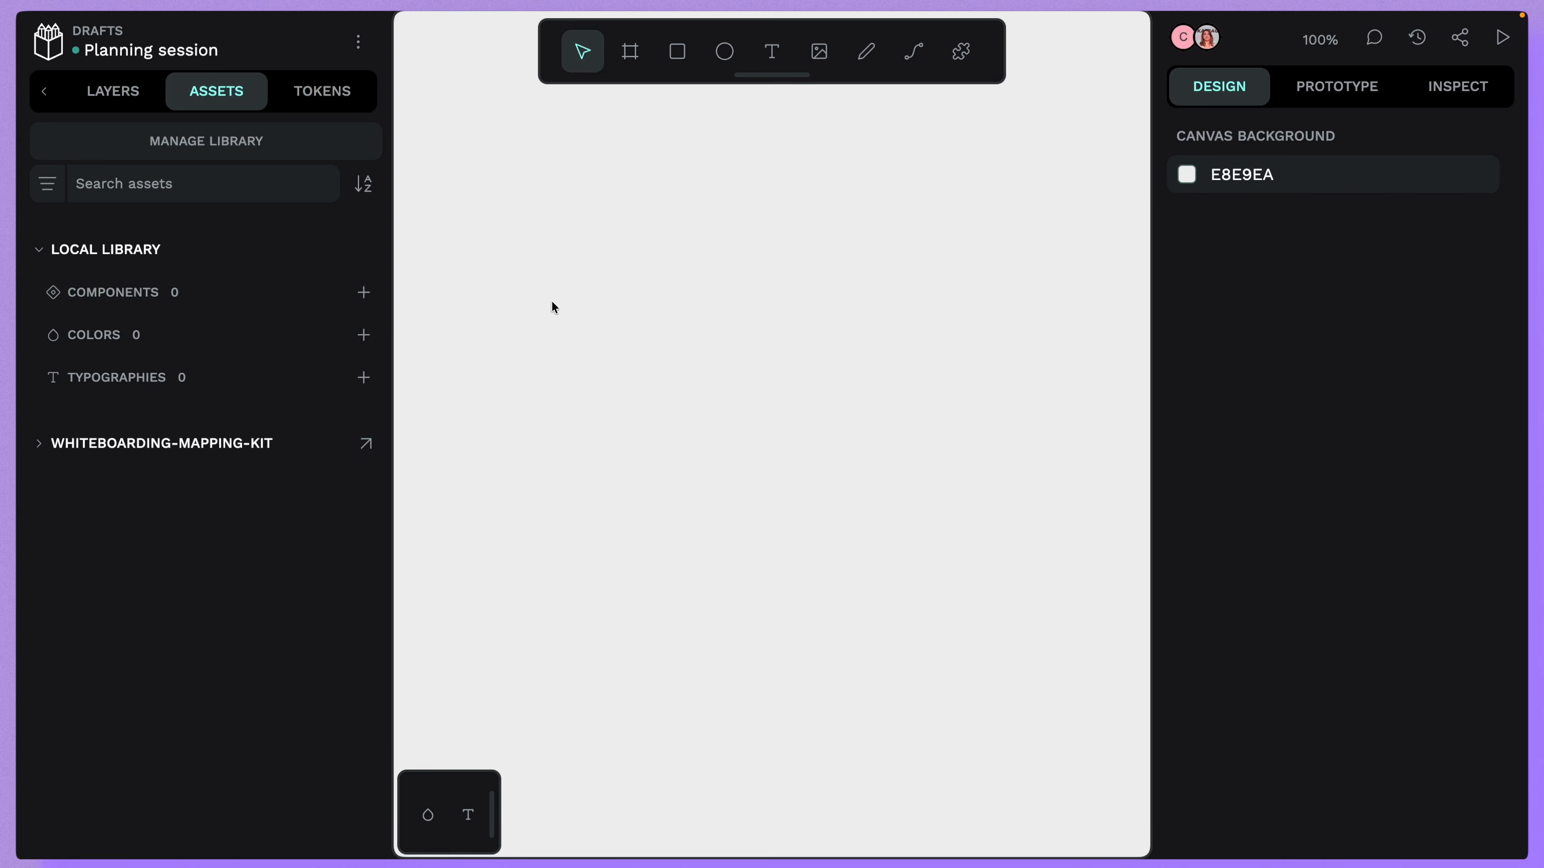
- Place the Discussion & Actions component from the whiteboarding kit's Retro group on the empty canvas
click(83, 447)
click(218, 486)
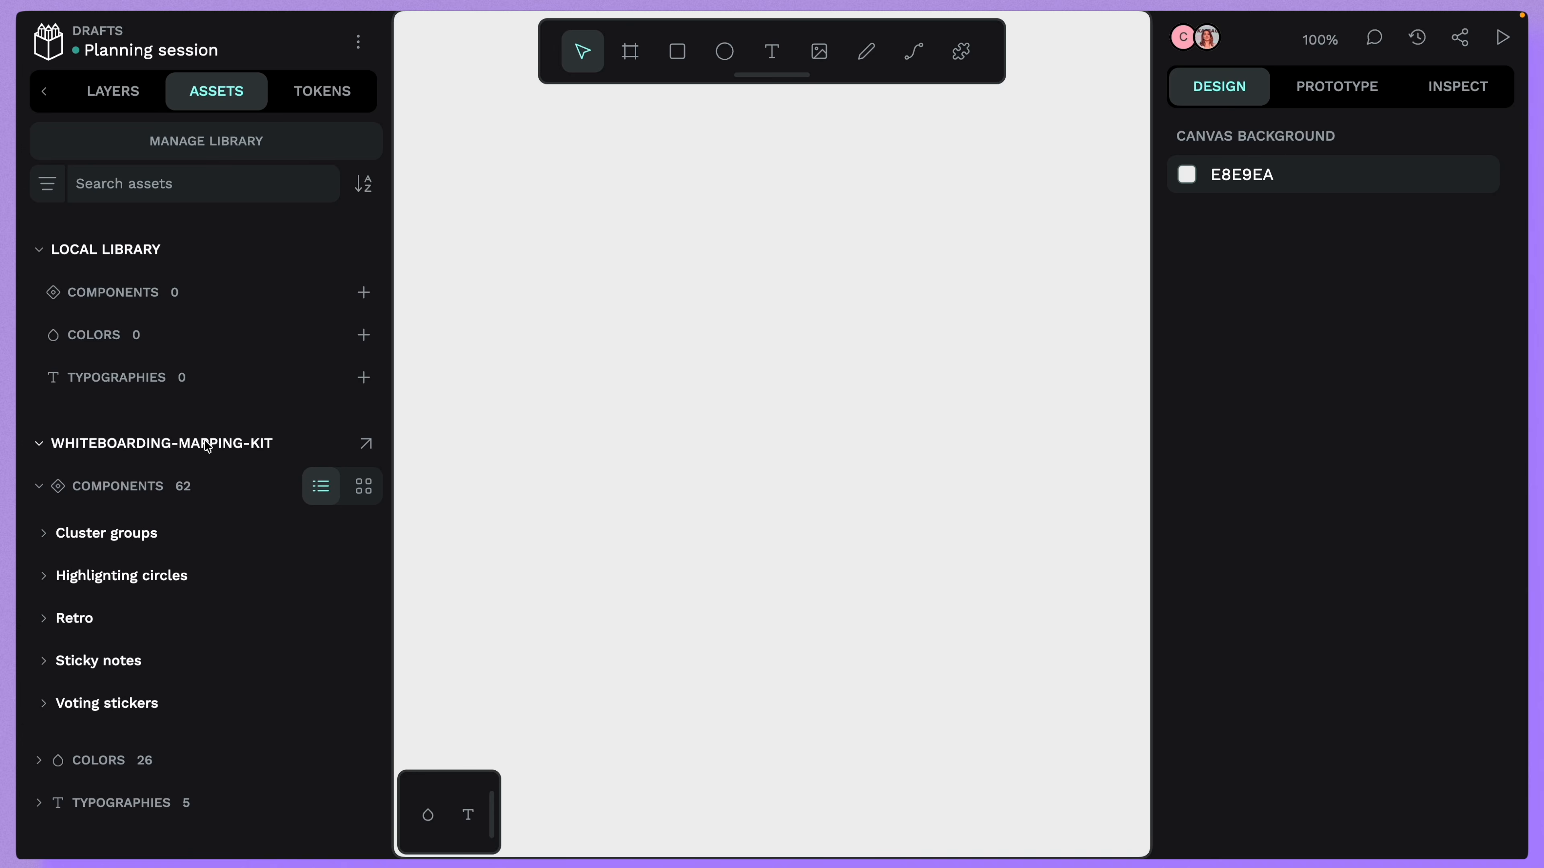
click(76, 619)
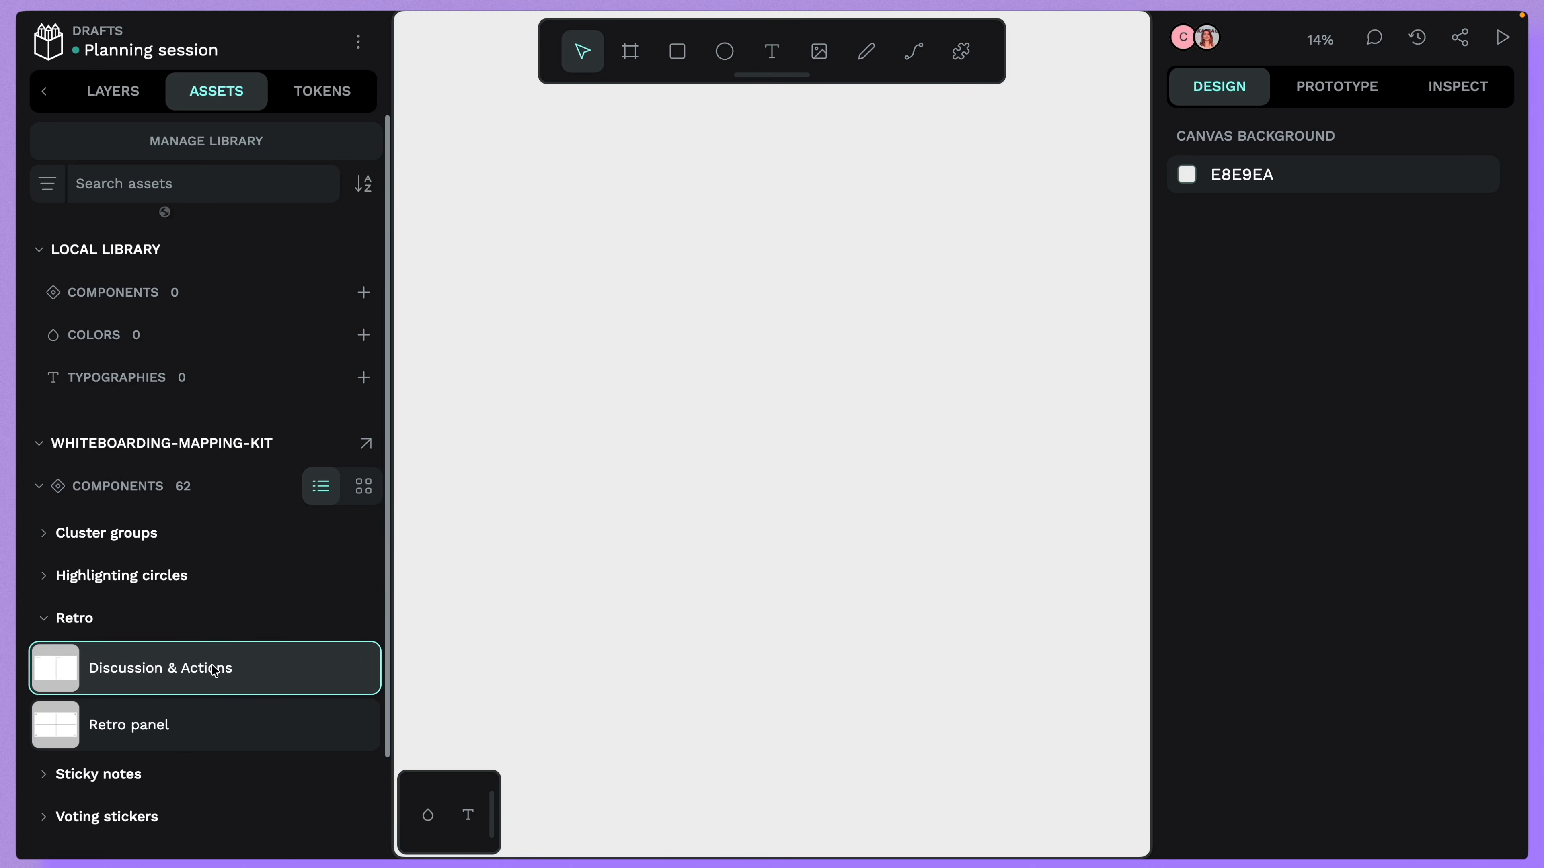
drag(121, 668, 806, 403)
- Detach the Retro / Discussion & Actions board from its main component
click(113, 91)
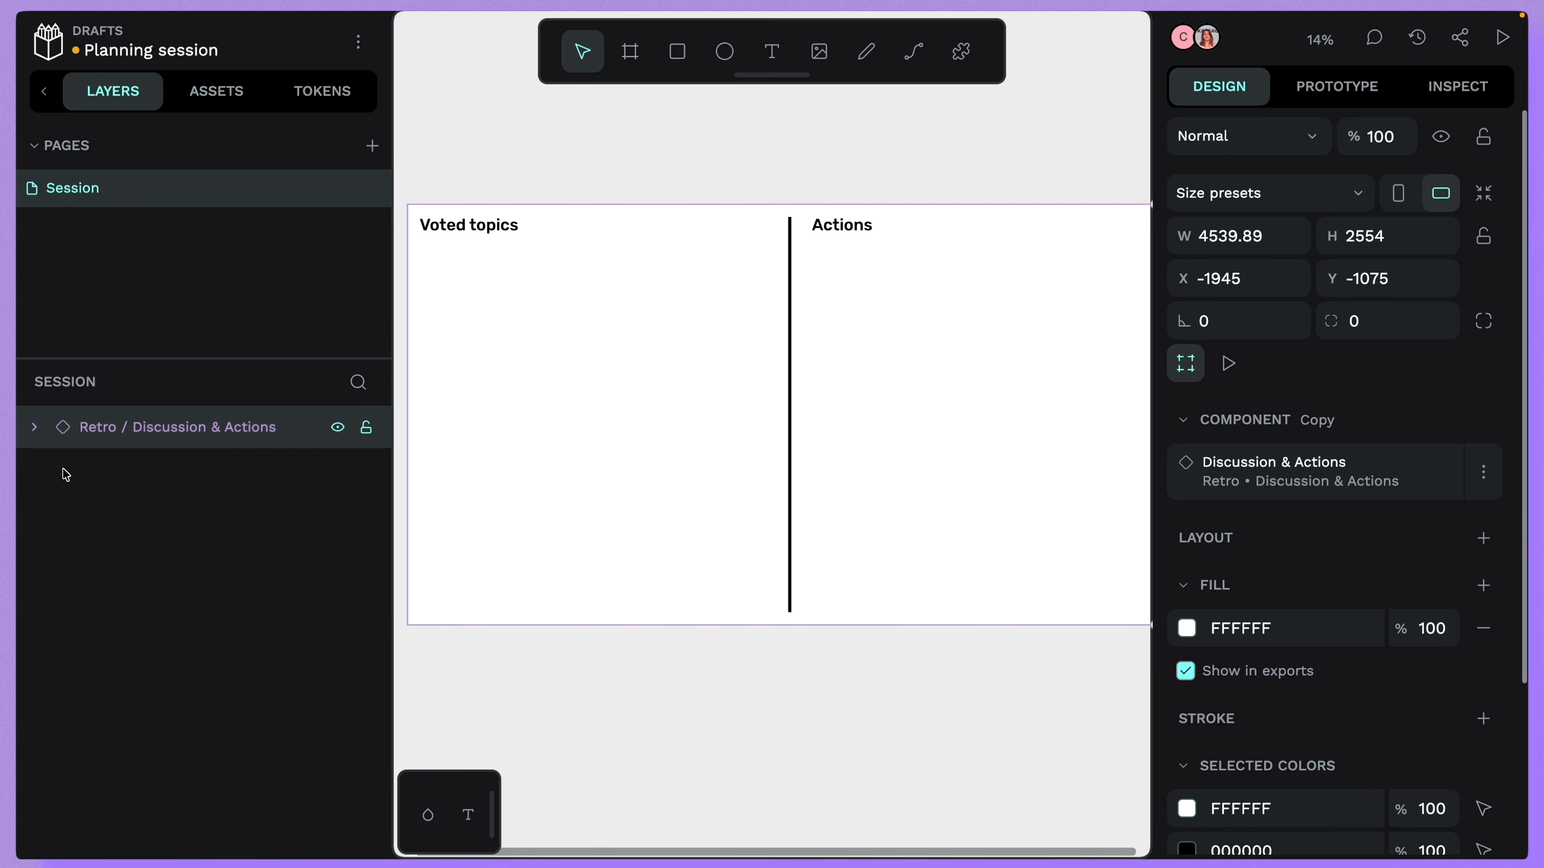
right_click(66, 432)
scroll(152, 769, down, 3)
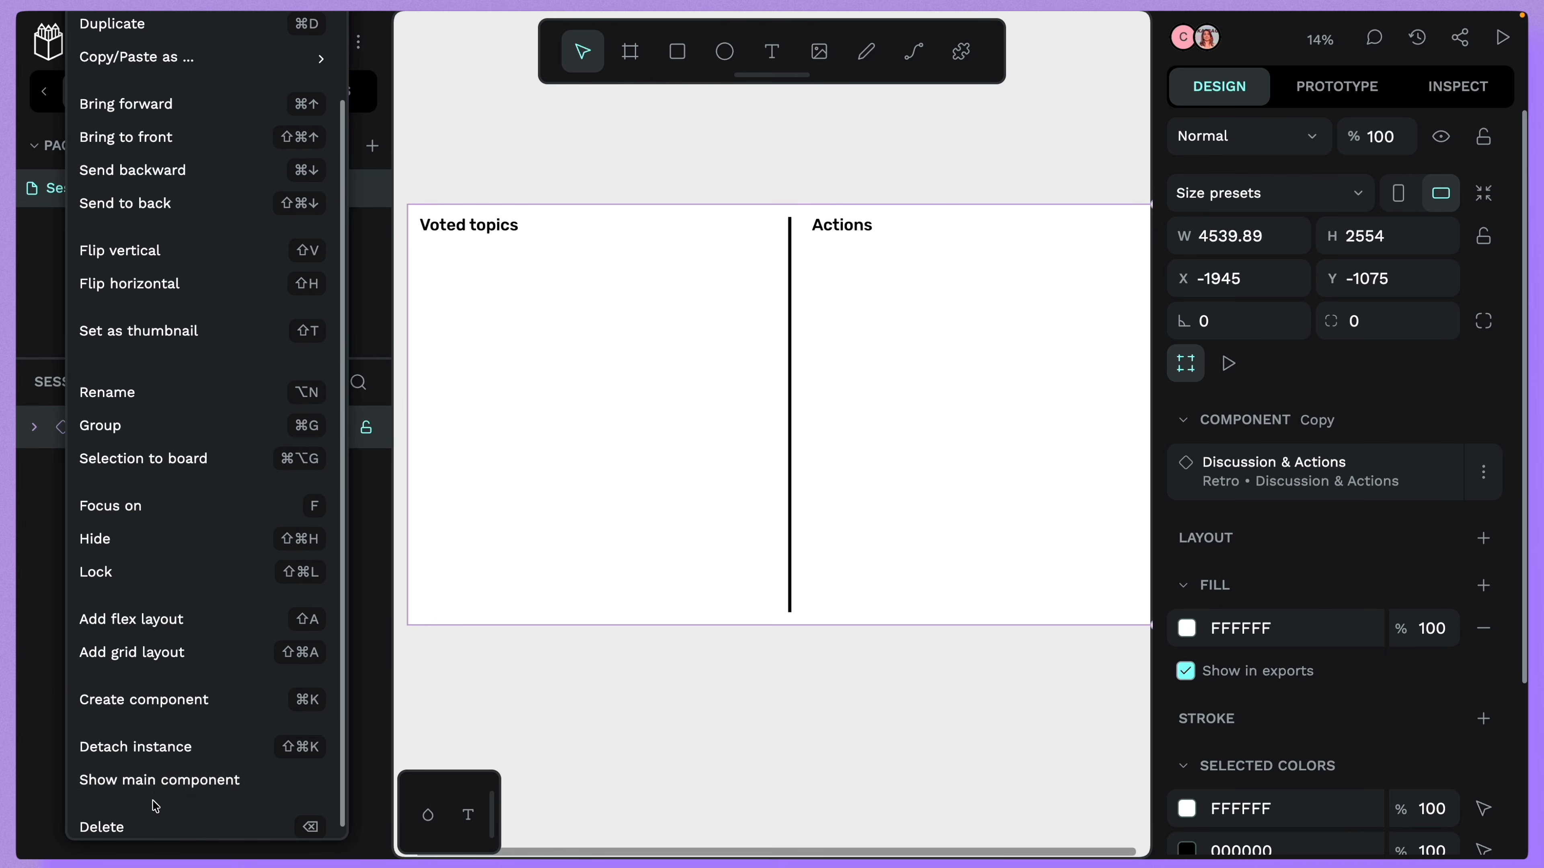
click(155, 742)
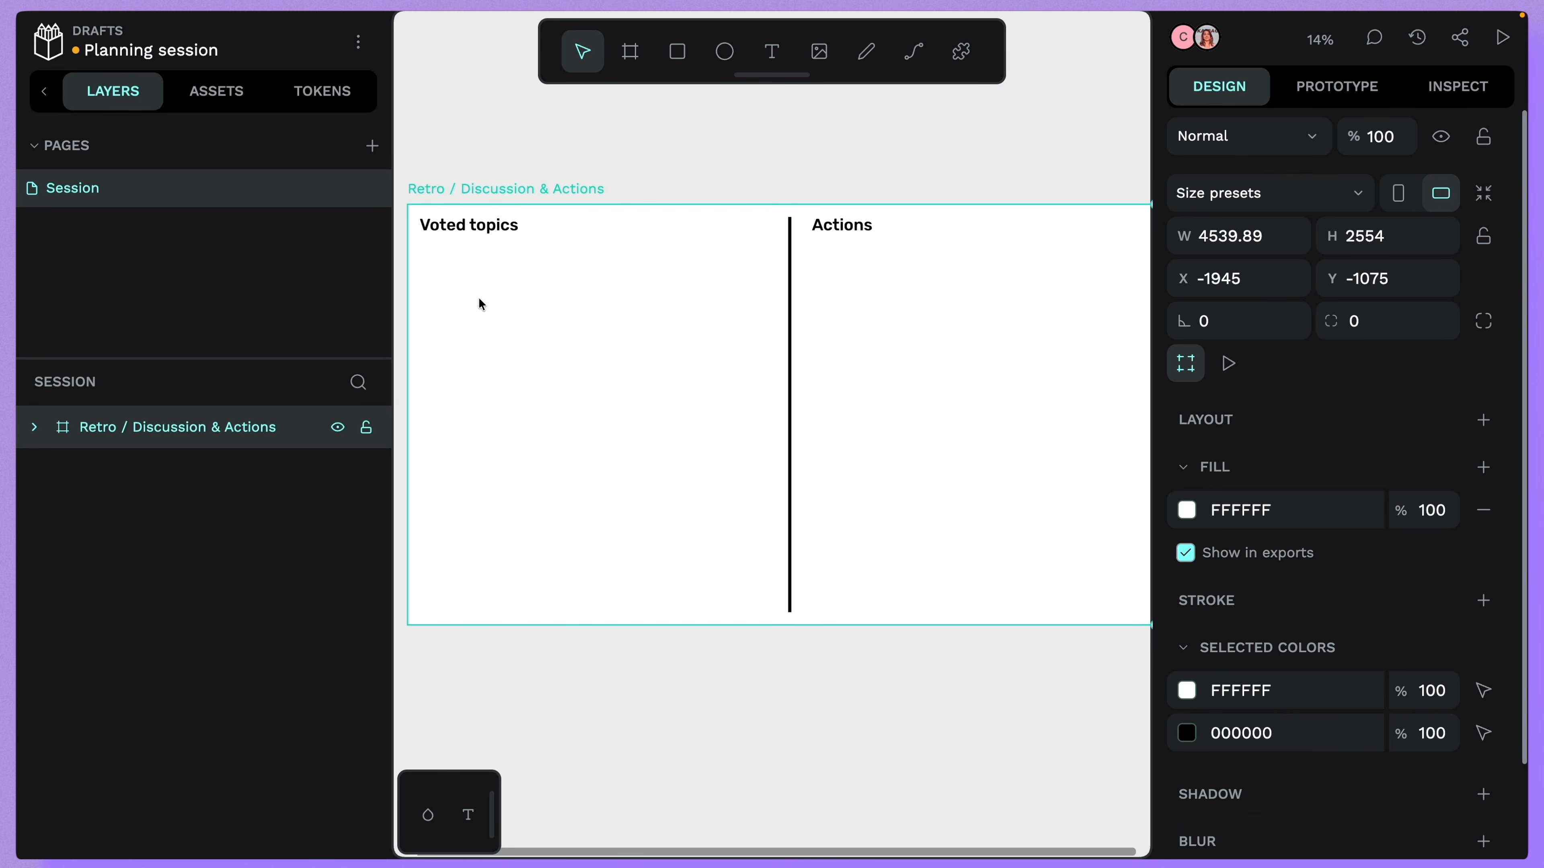
double_click(65, 429)
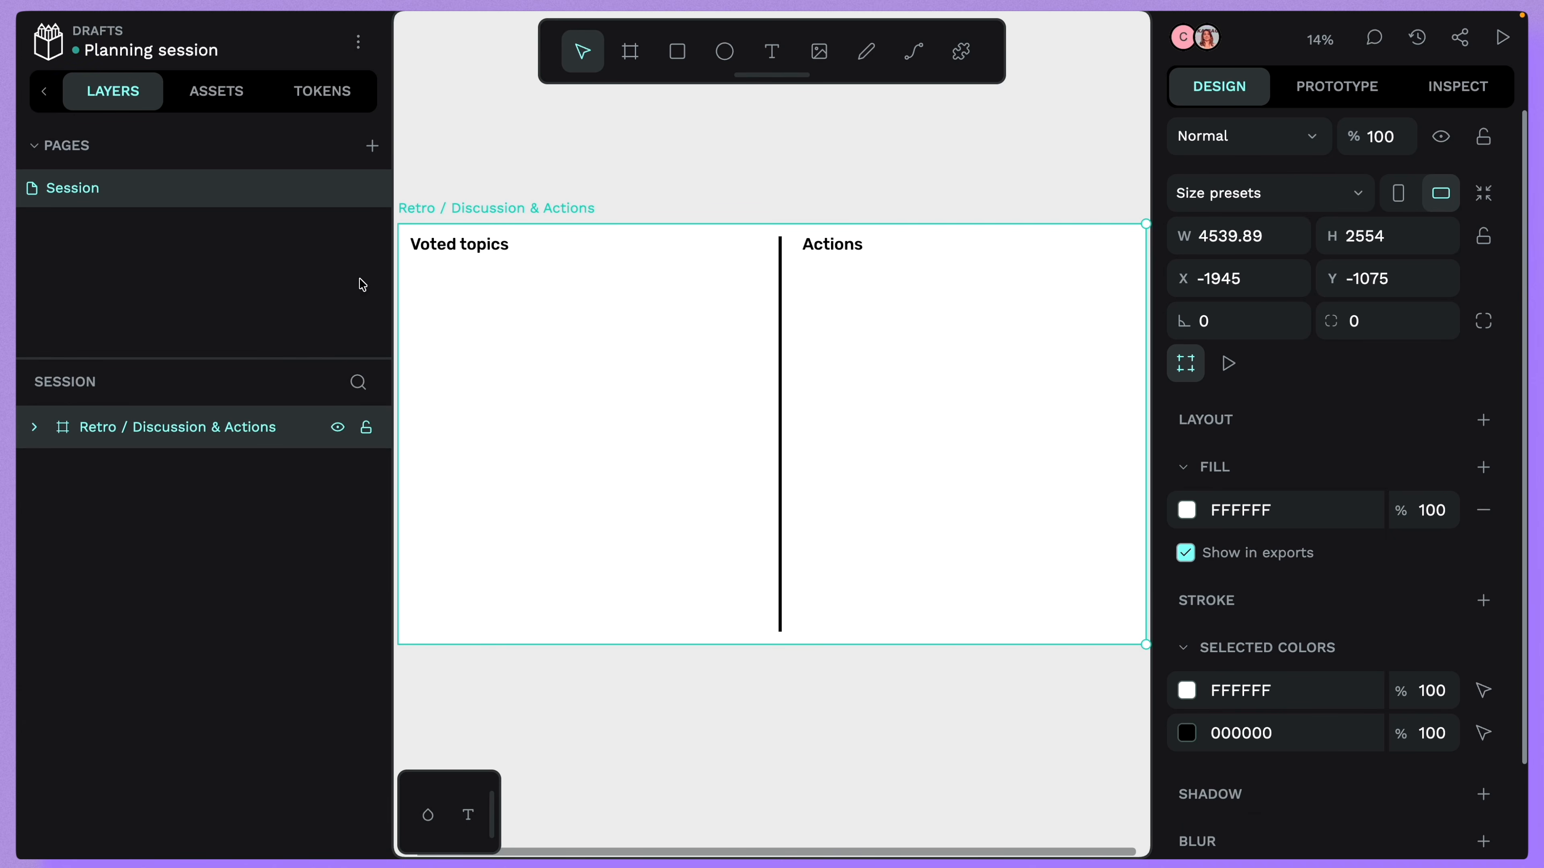
click(502, 153)
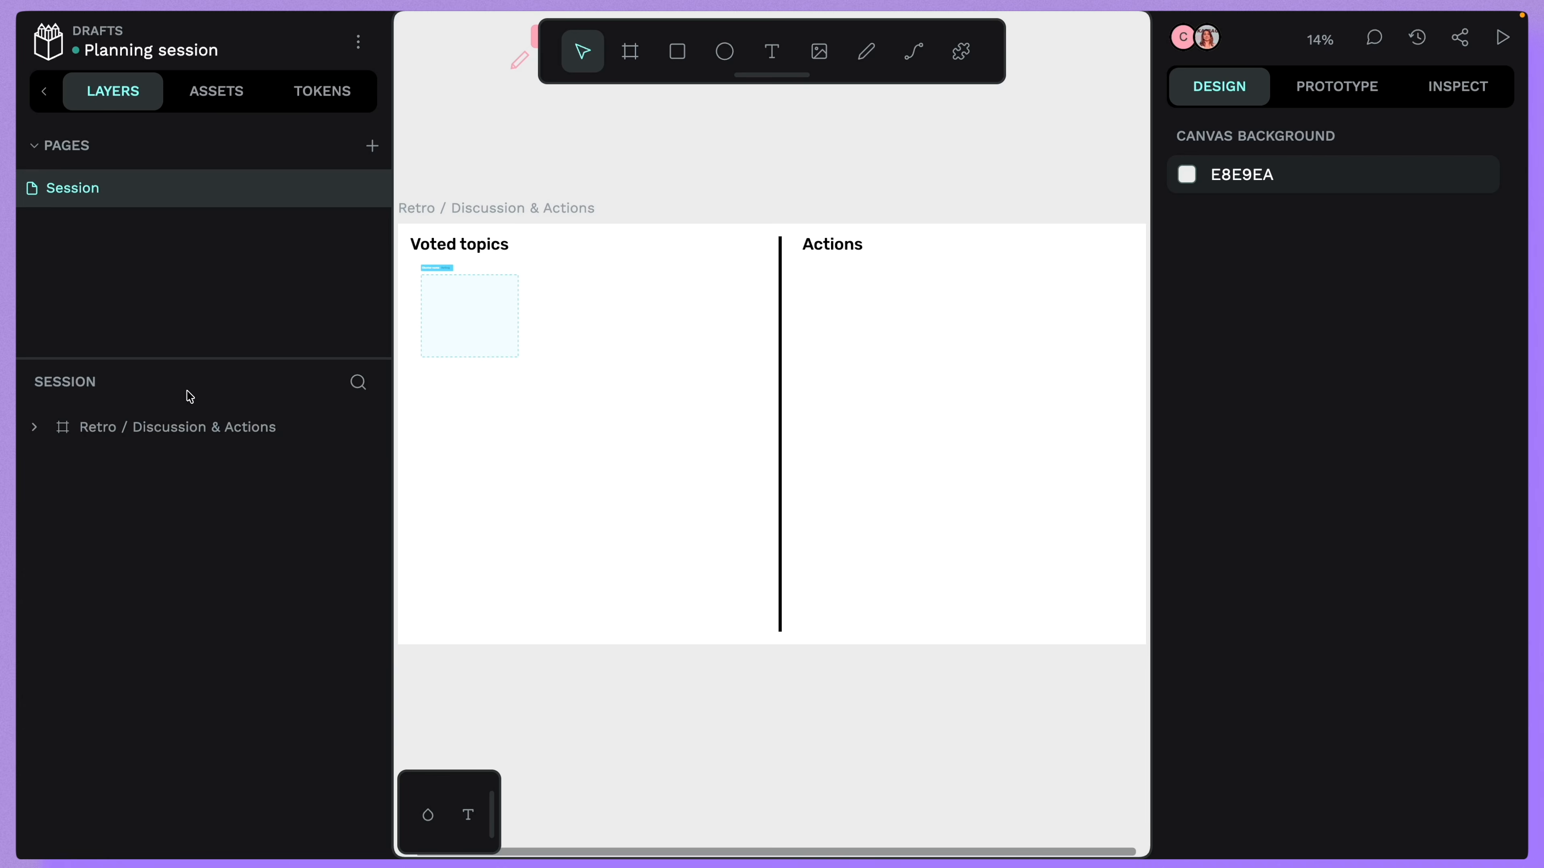
- Place a CG Green cluster group from the whiteboarding kit in the Voted topics column
click(214, 90)
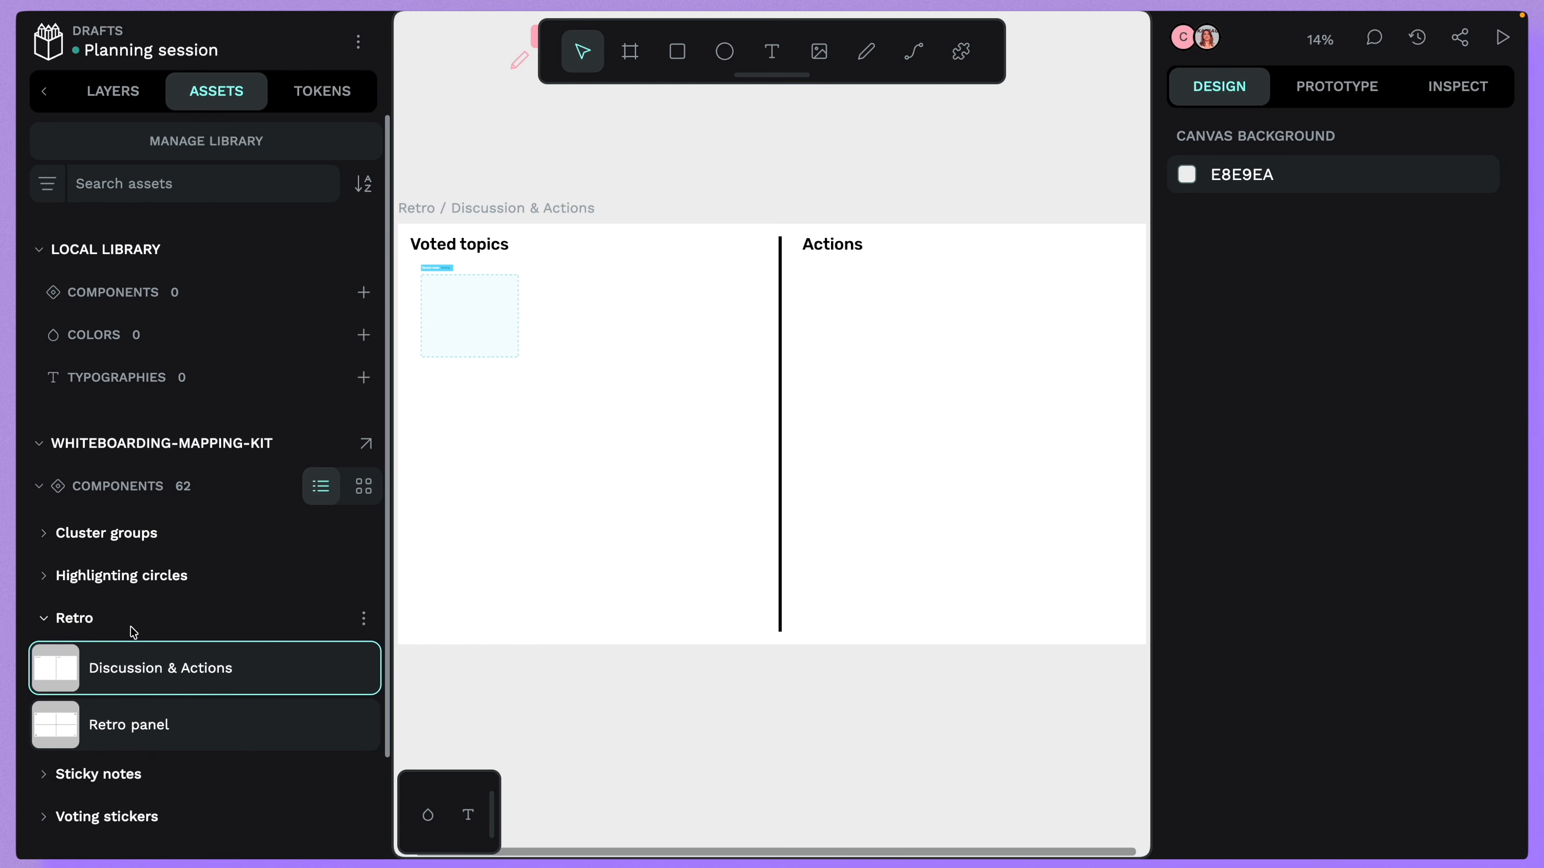
click(109, 535)
drag(107, 644, 651, 409)
click(735, 597)
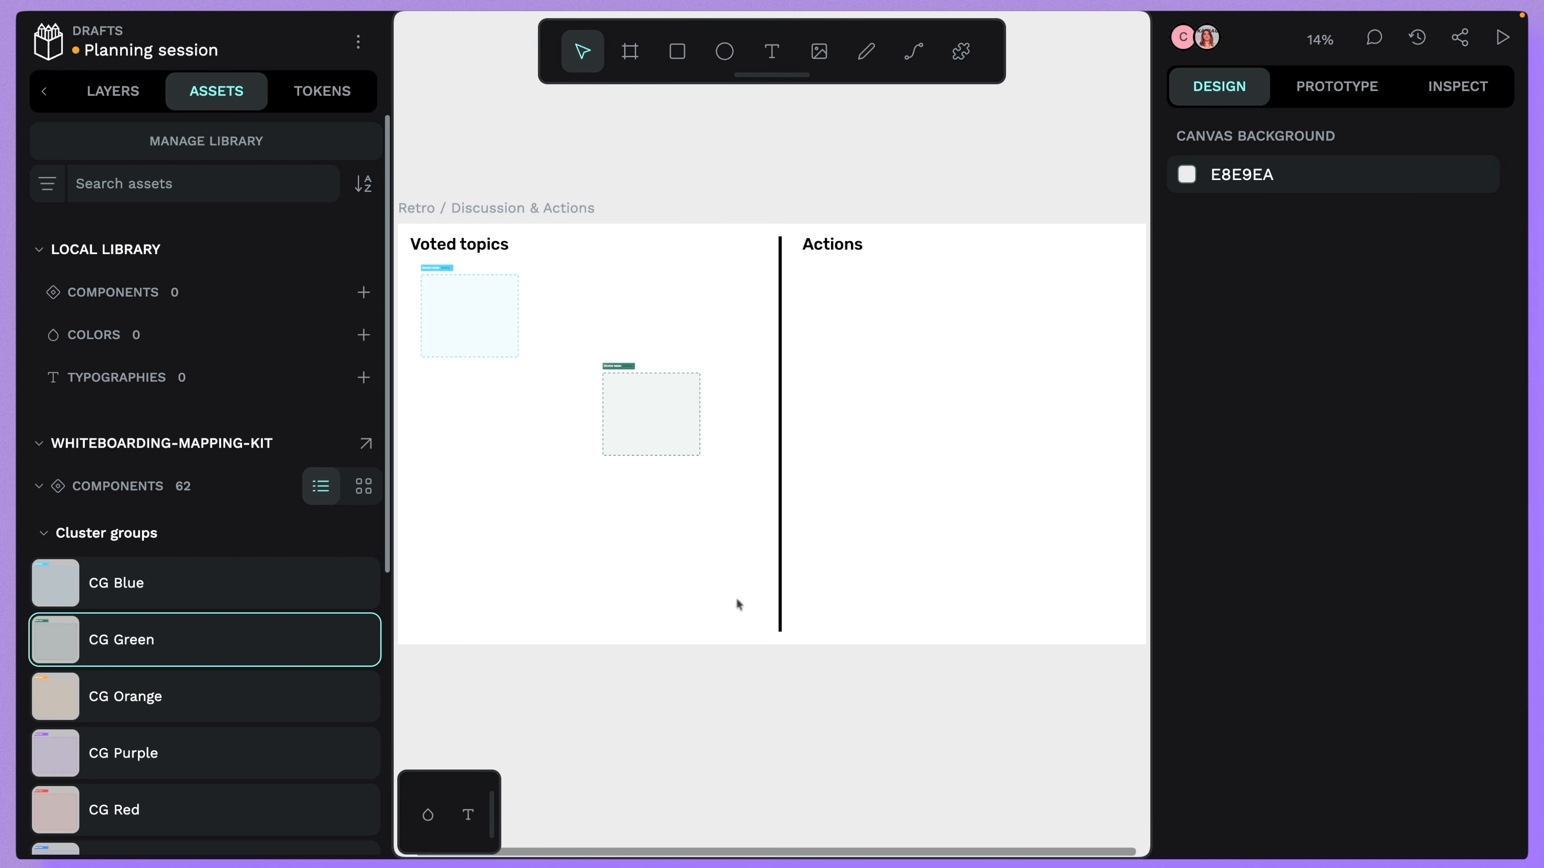